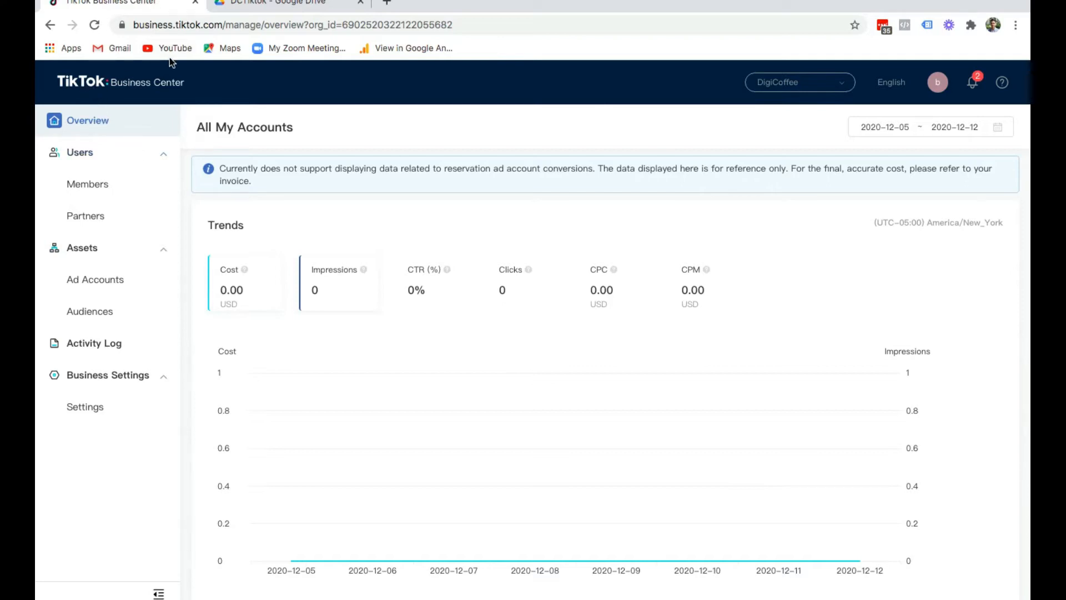
# Open the digiCoffee ad account in TikTok Ads Manager and start campaign creation over instead of resuming the last edit
pyautogui.click(108, 279)
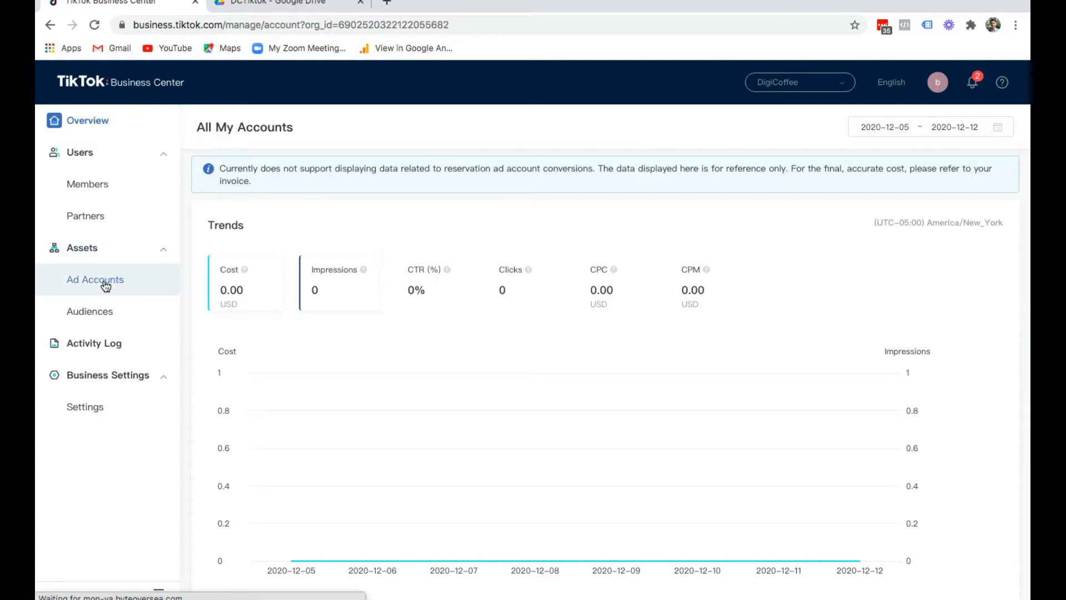
pyautogui.click(110, 192)
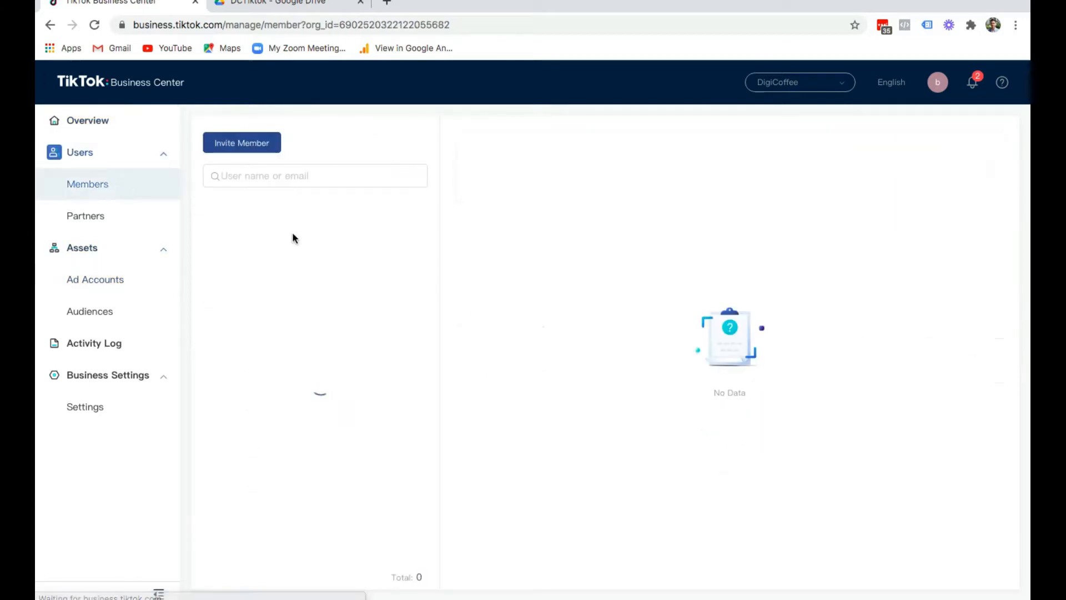
pyautogui.click(112, 285)
pyautogui.click(252, 284)
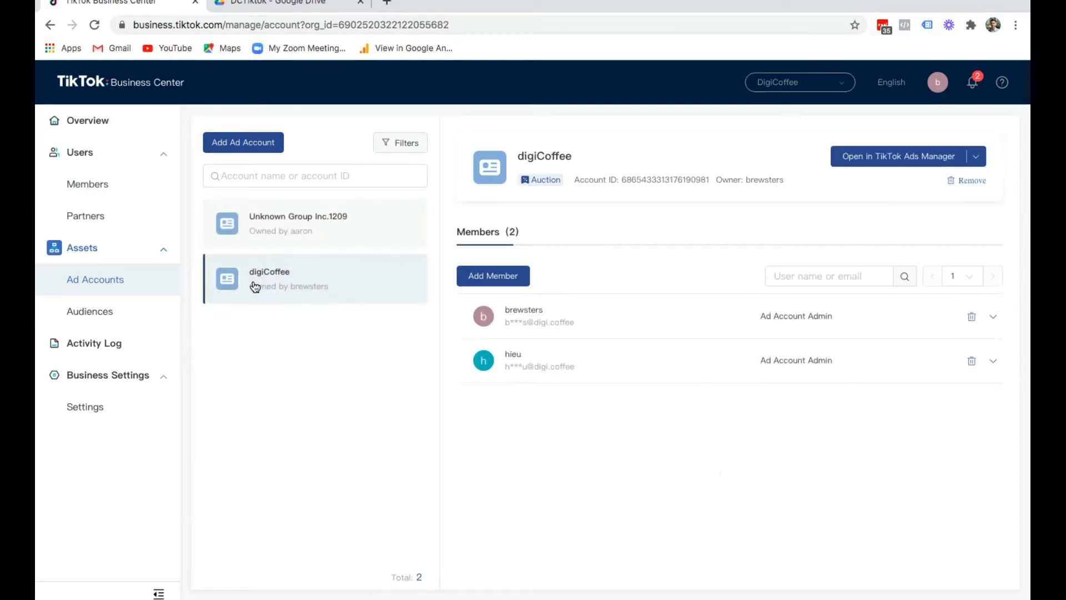
pyautogui.click(871, 159)
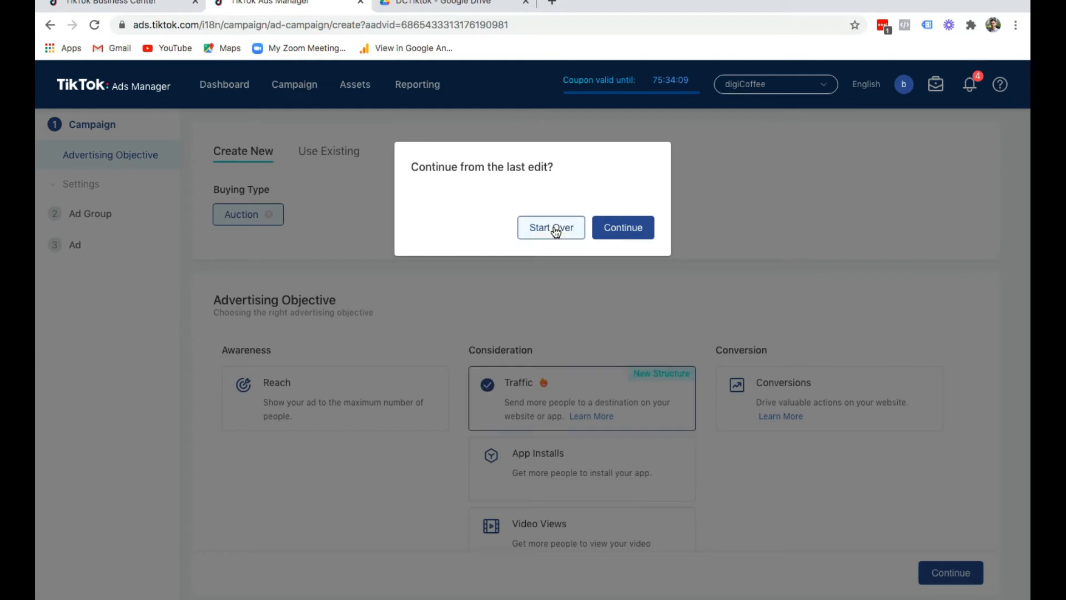
pyautogui.click(555, 230)
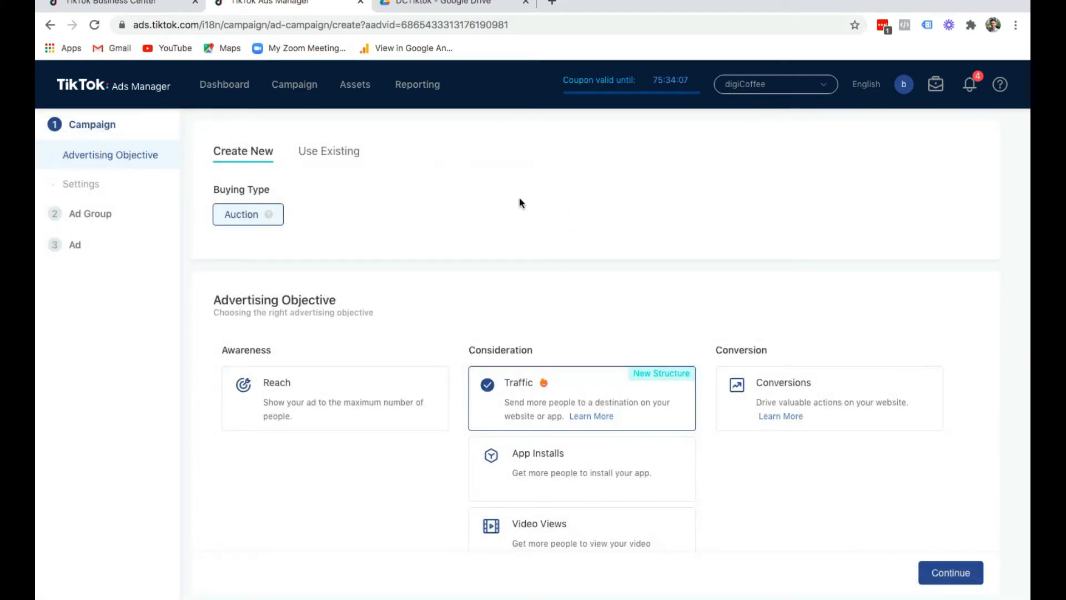
# Examine the advertising objectives offered under Awareness, Consideration and Conversion for the auction campaign
pyautogui.scroll(-3, 516, 195)
pyautogui.scroll(-1, 431, 229)
pyautogui.scroll(3, 430, 228)
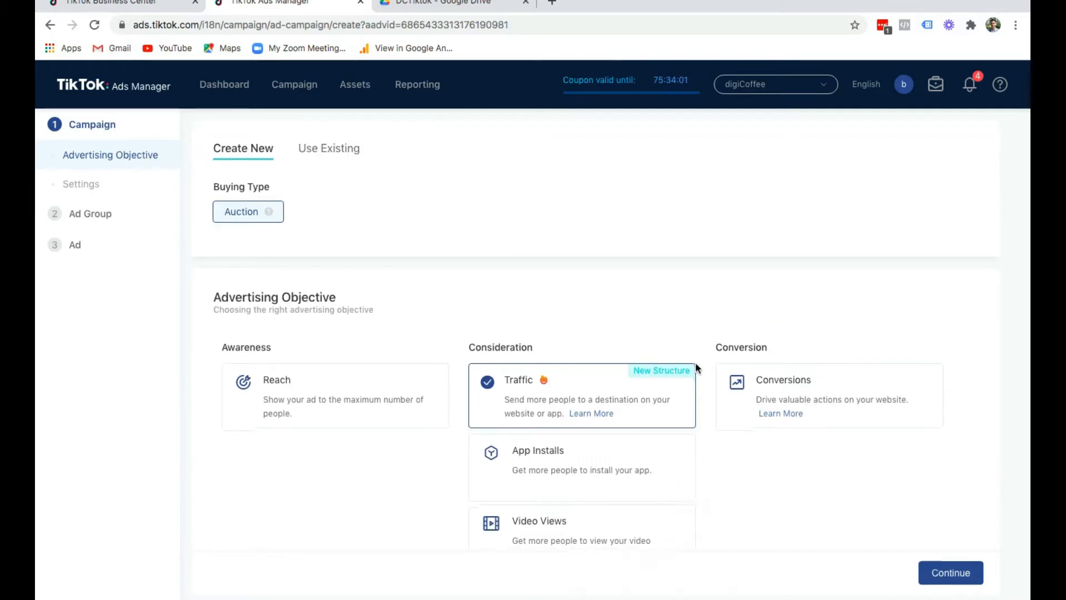
pyautogui.scroll(-2, 429, 268)
pyautogui.scroll(-2, 559, 254)
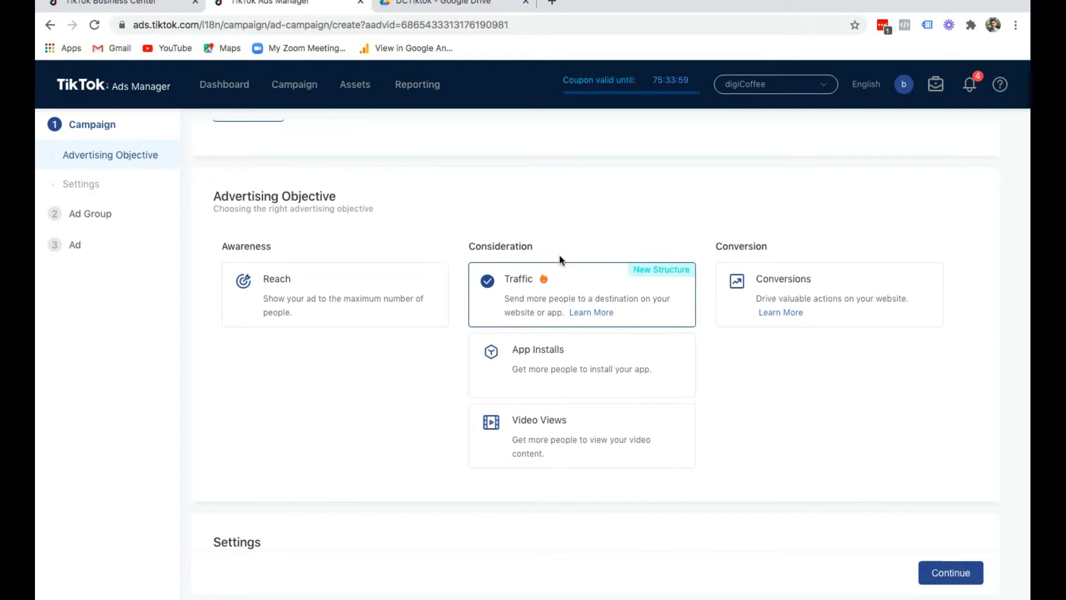
pyautogui.click(607, 312)
pyautogui.click(327, 4)
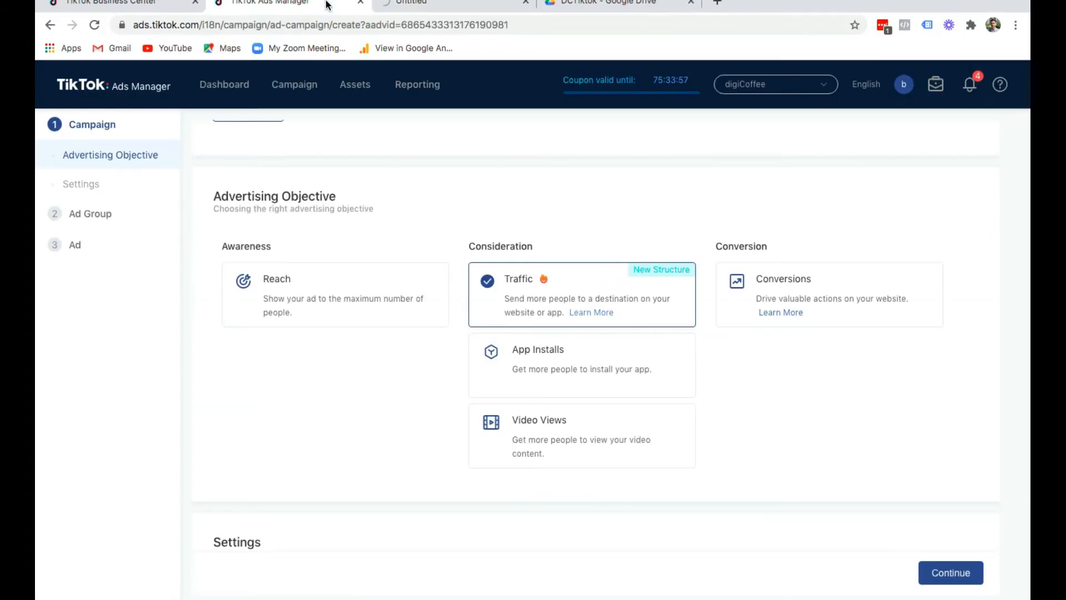
pyautogui.click(525, 2)
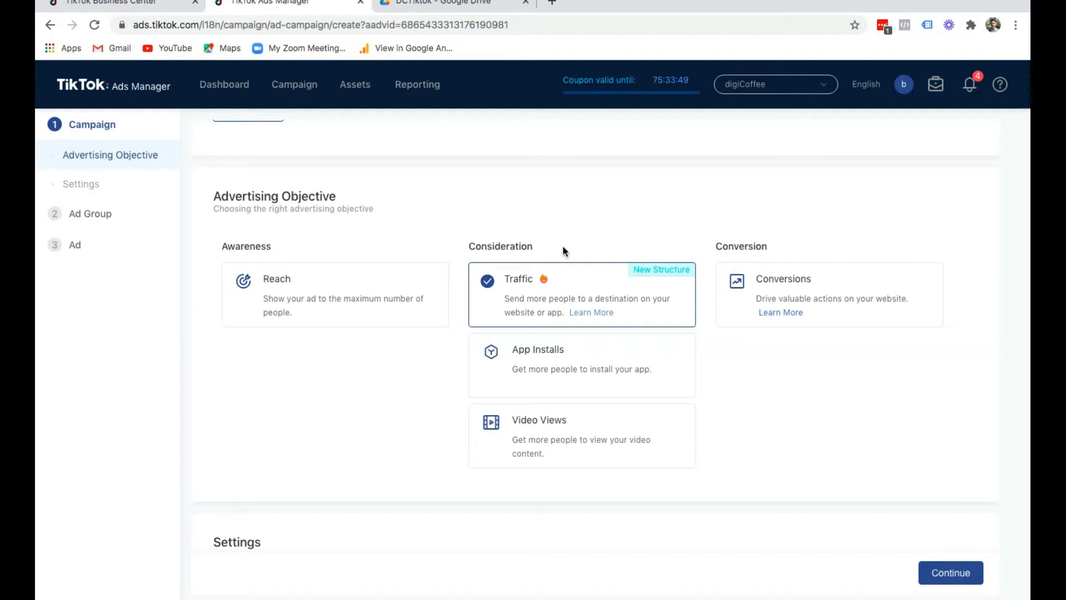
pyautogui.scroll(1, 562, 246)
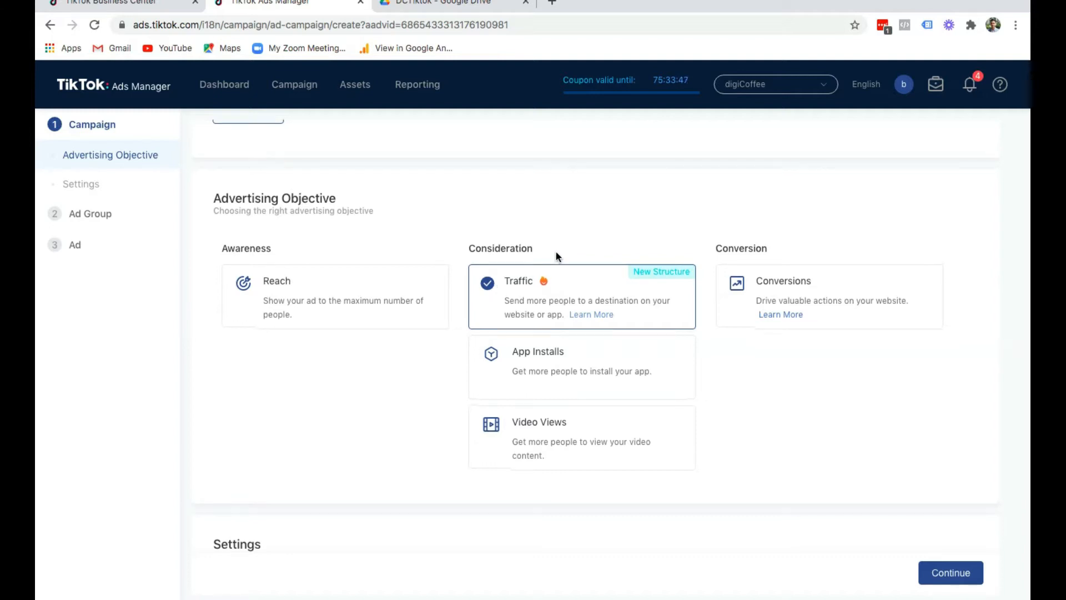
pyautogui.scroll(1, 614, 201)
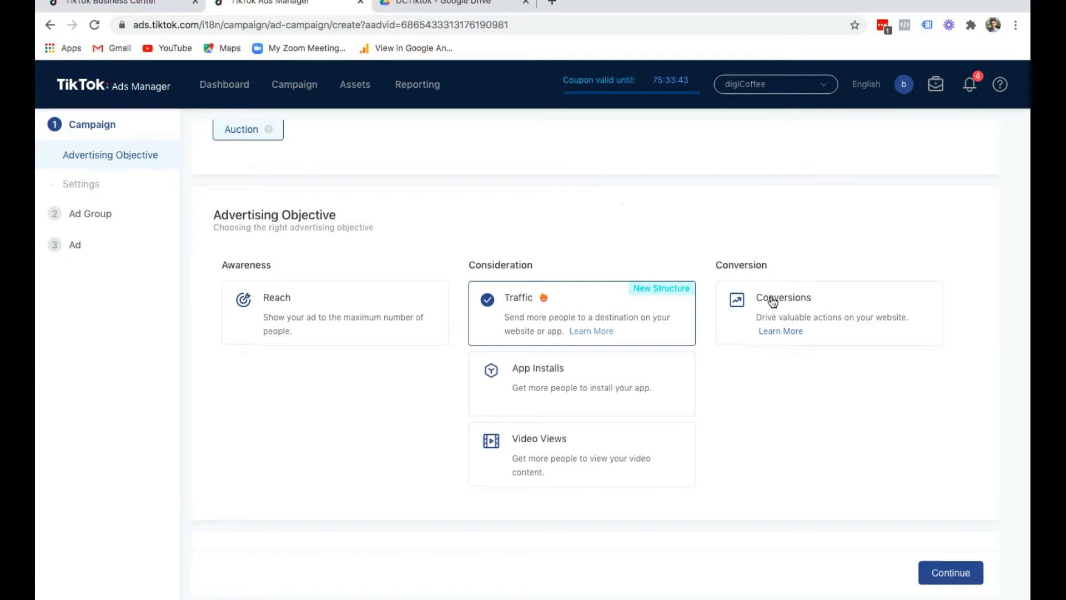
pyautogui.scroll(-1, 764, 314)
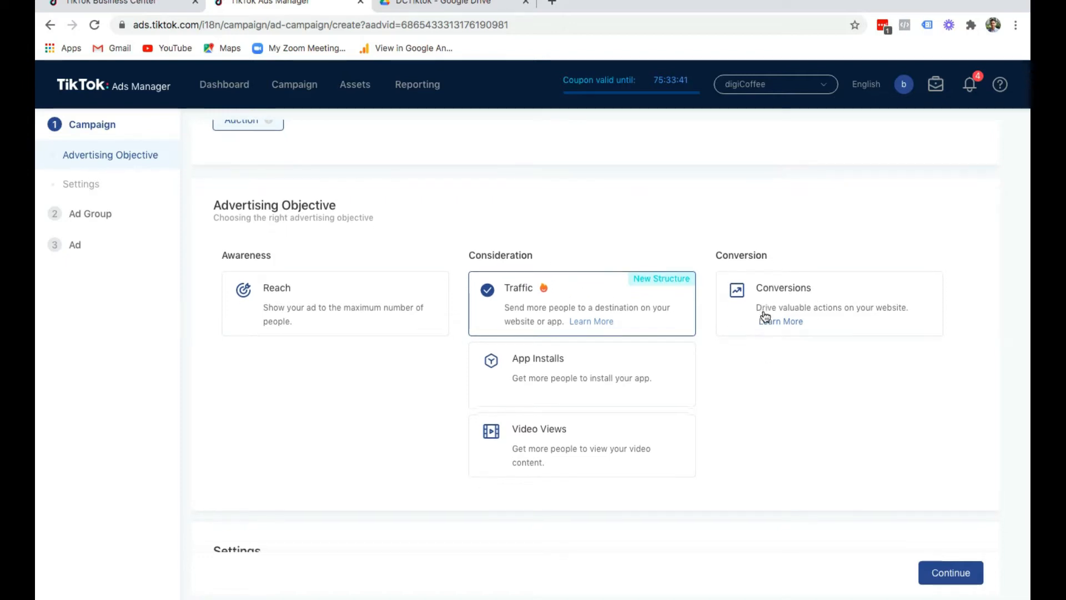
# Rename the Traffic campaign as "Traffic - DC"
pyautogui.scroll(-3, 792, 377)
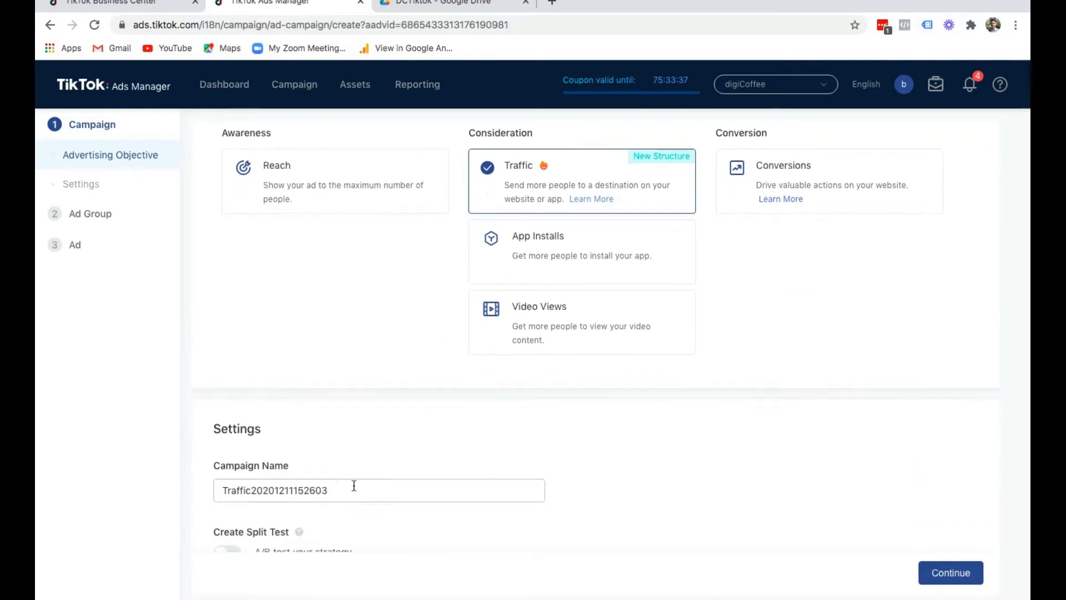
pyautogui.moveTo(360, 489); pyautogui.dragTo(254, 493)
pyautogui.press('BackSpace')
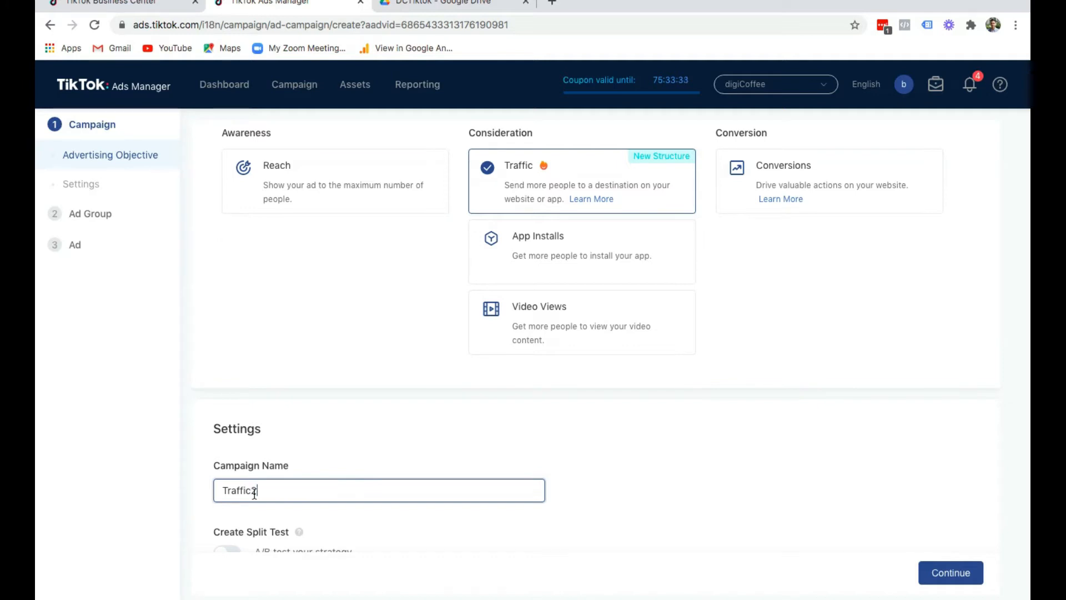
pyautogui.write('- DC')
# Replace the unlimited campaign budget with a daily budget of 50 USD and continue to the ad group setup
pyautogui.scroll(-3, 622, 450)
pyautogui.click(219, 503)
pyautogui.click(316, 536)
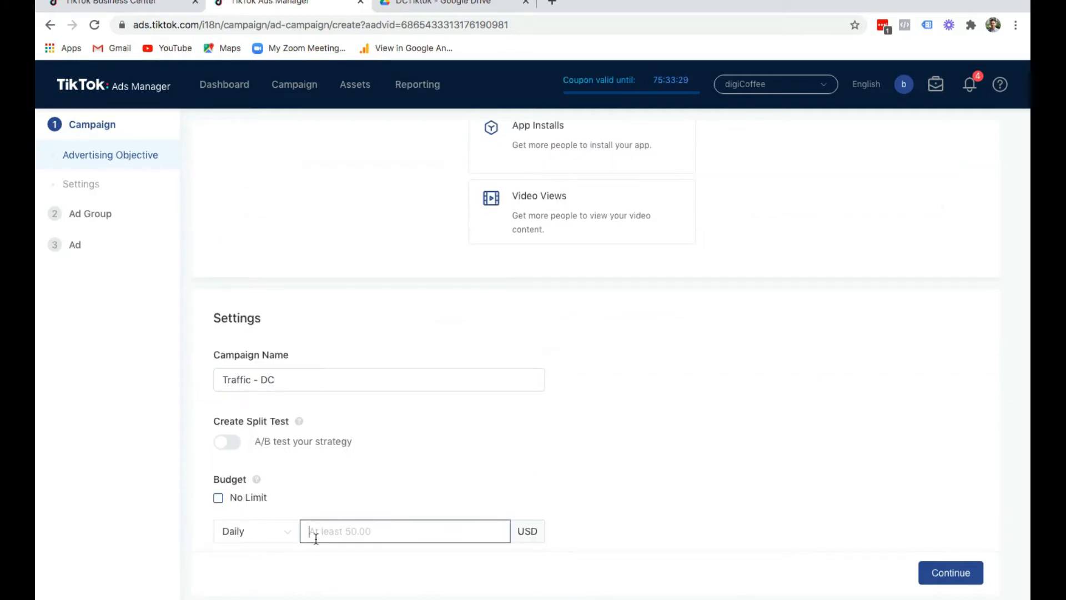
pyautogui.write('50')
pyautogui.click(953, 570)
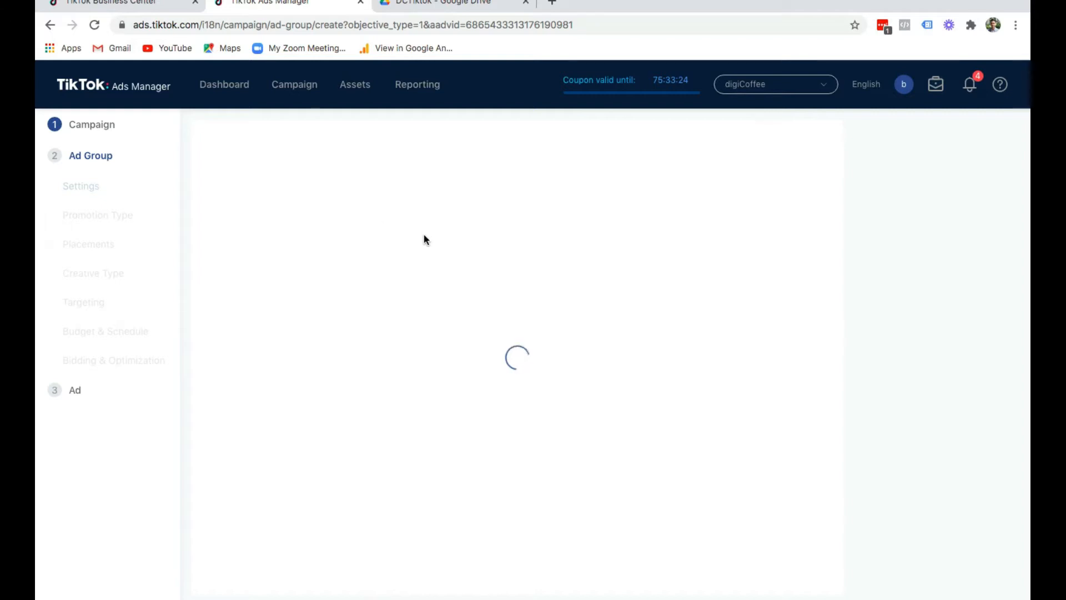
# Clear the default ad group name completely
pyautogui.click(380, 217)
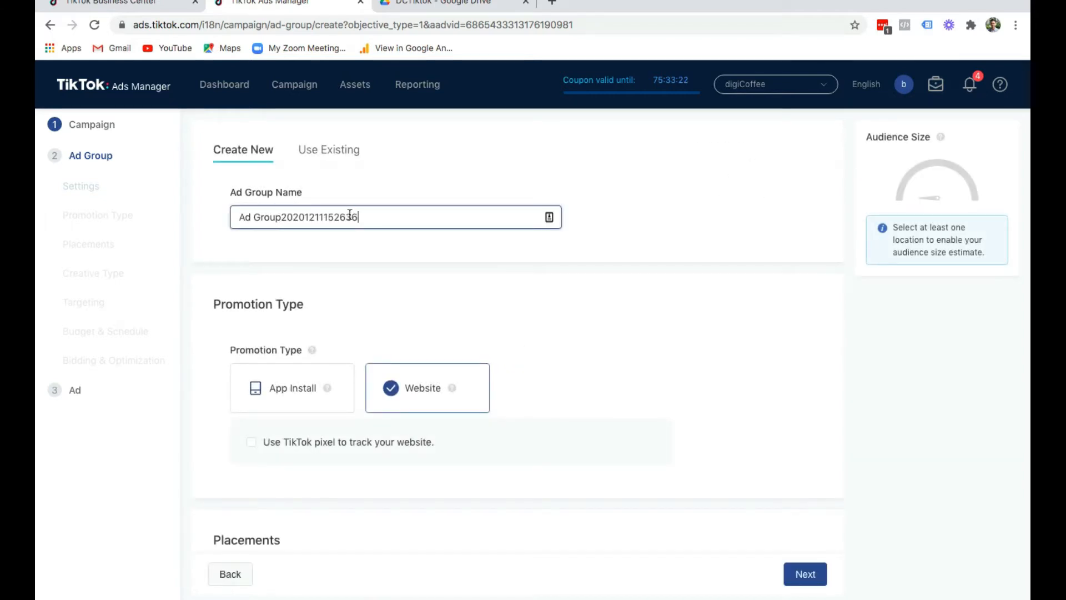
pyautogui.moveTo(371, 216); pyautogui.dragTo(287, 217)
pyautogui.press('BackSpace')
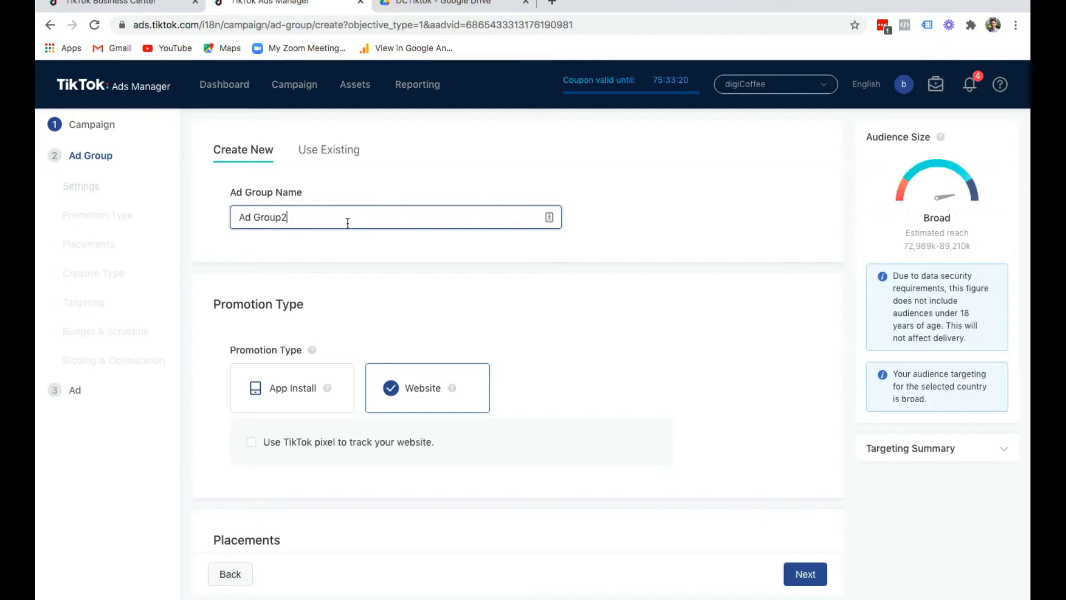
pyautogui.hotkey('ctrl', 'shift', 'Left')
pyautogui.press('BackSpace')
pyautogui.press('BackSpace')
pyautogui.press('BackSpace')
pyautogui.press('BackSpace')
pyautogui.click(576, 260)
# Enable TikTok pixel tracking for the website promotion and choose DC Website Pixel
pyautogui.scroll(-2, 577, 260)
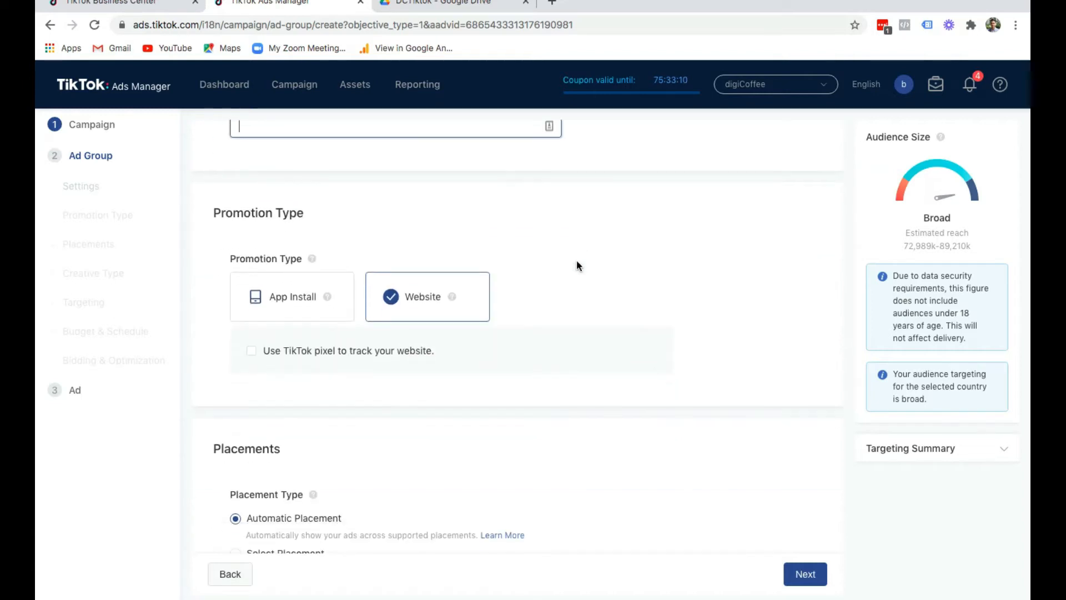
pyautogui.click(252, 321)
pyautogui.click(409, 345)
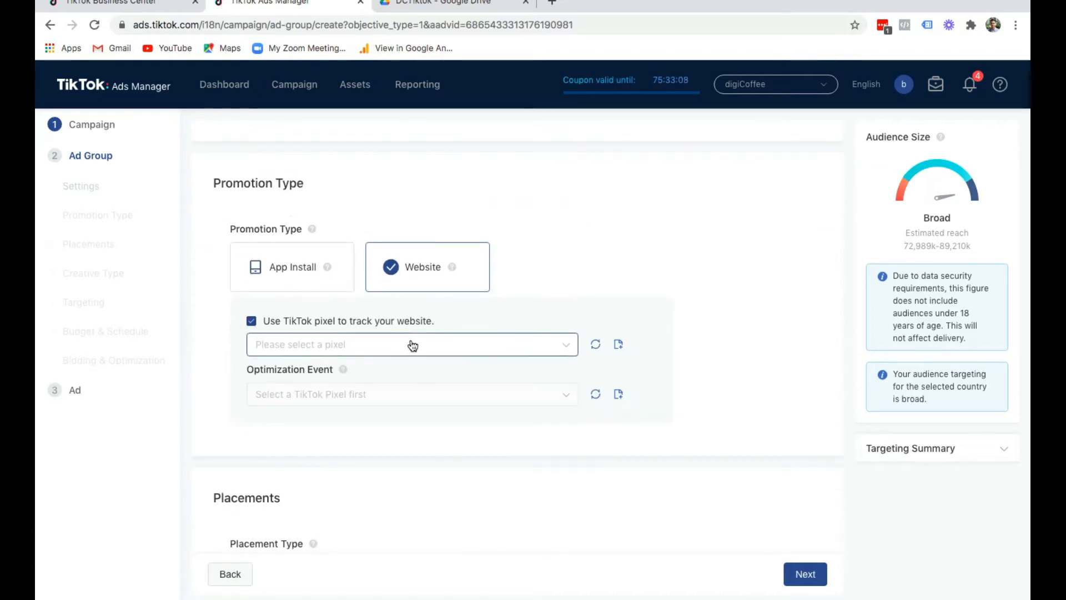
pyautogui.click(340, 410)
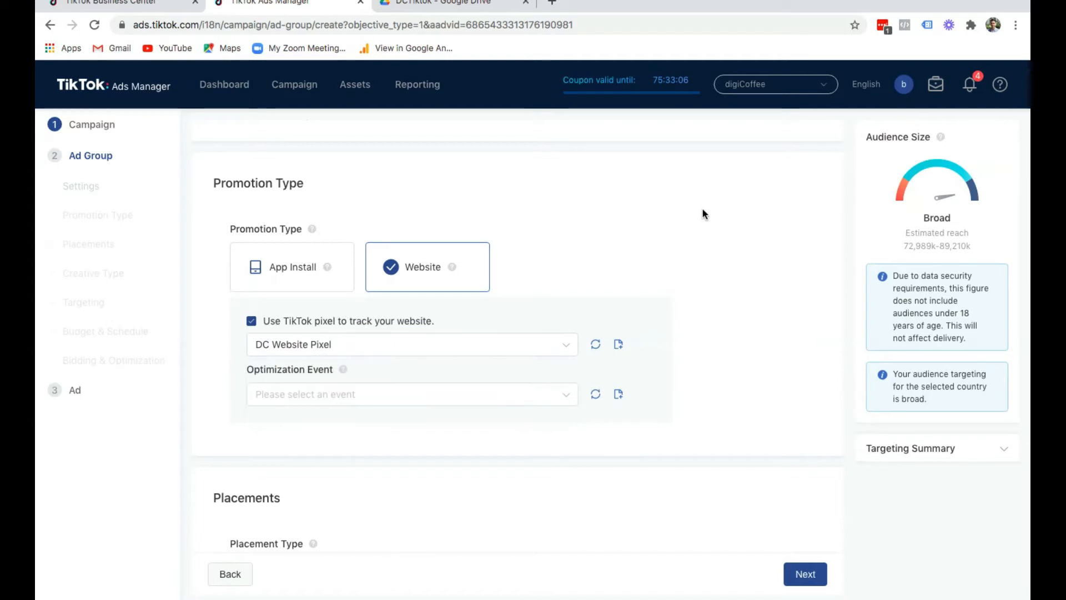
# Switch to manual placement selection and keep only TikTok, excluding News Feed App Series, Helo and Pangle
pyautogui.scroll(-1, 703, 211)
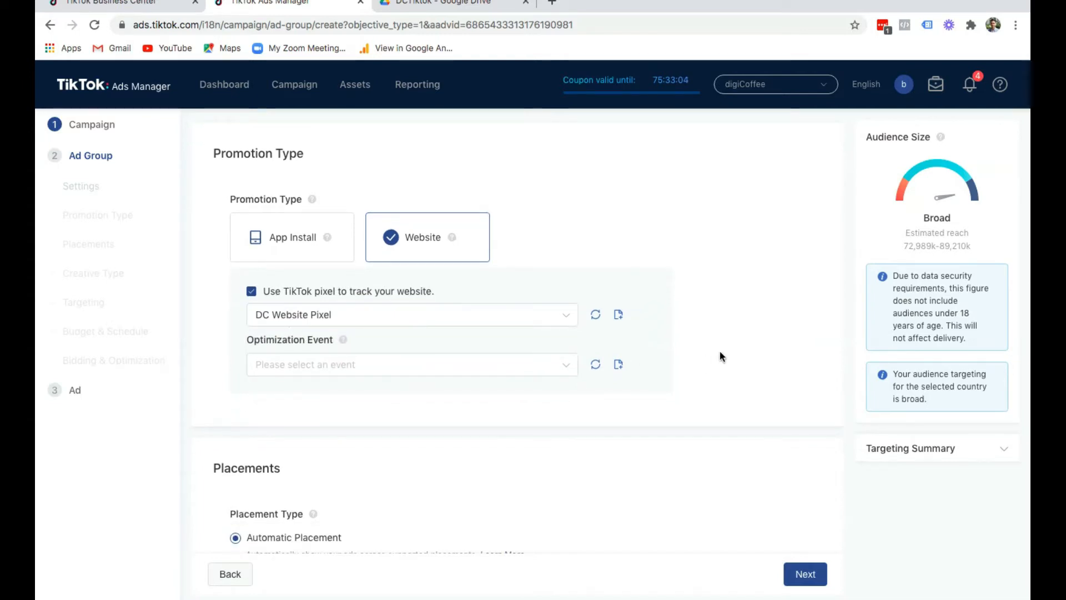
pyautogui.scroll(-1, 717, 388)
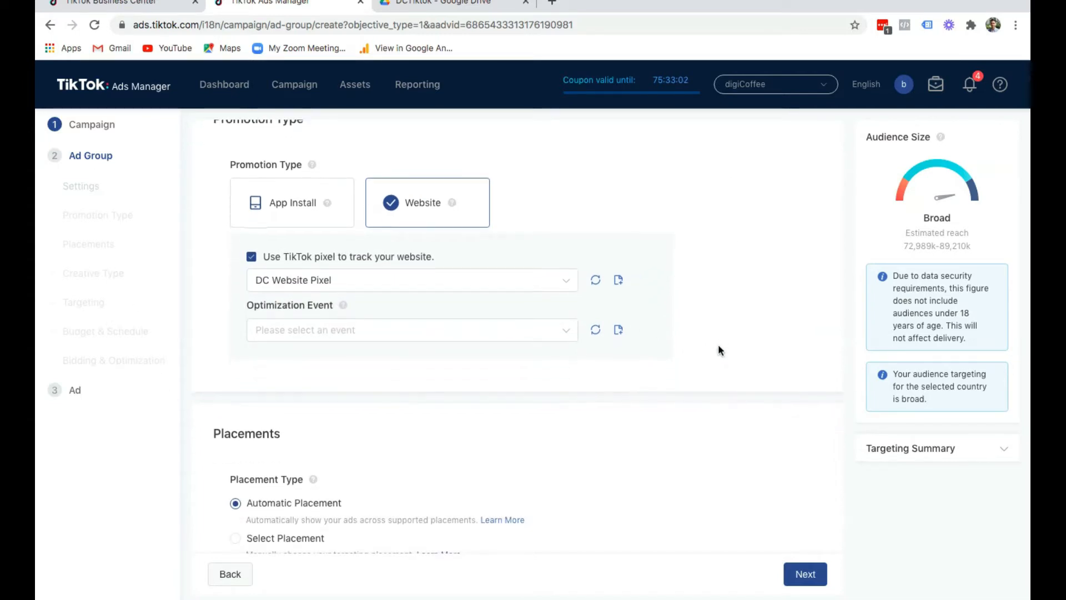
pyautogui.scroll(-2, 760, 394)
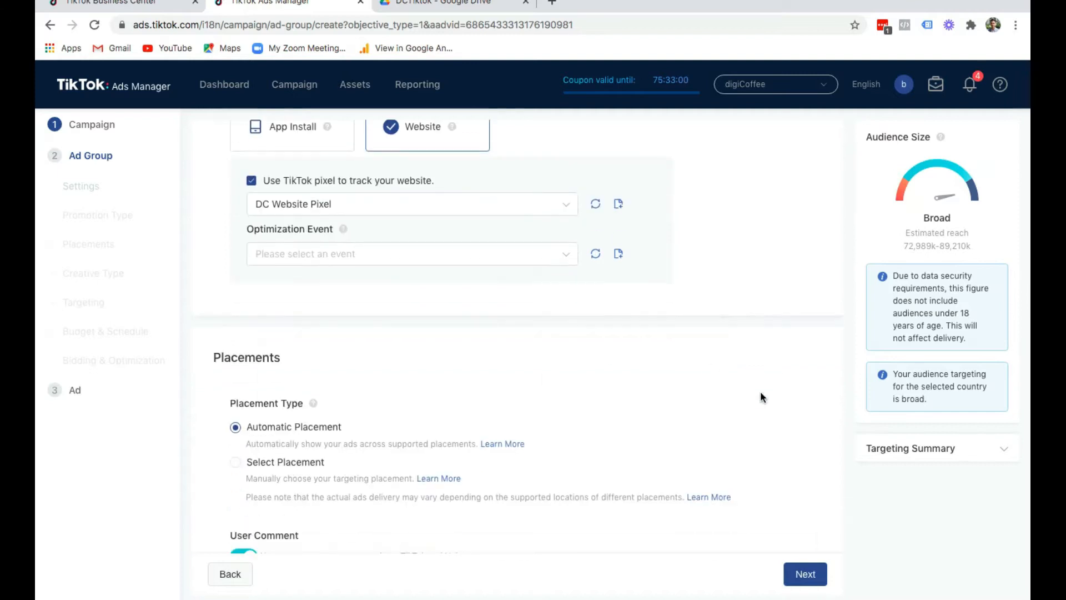
pyautogui.scroll(-3, 583, 300)
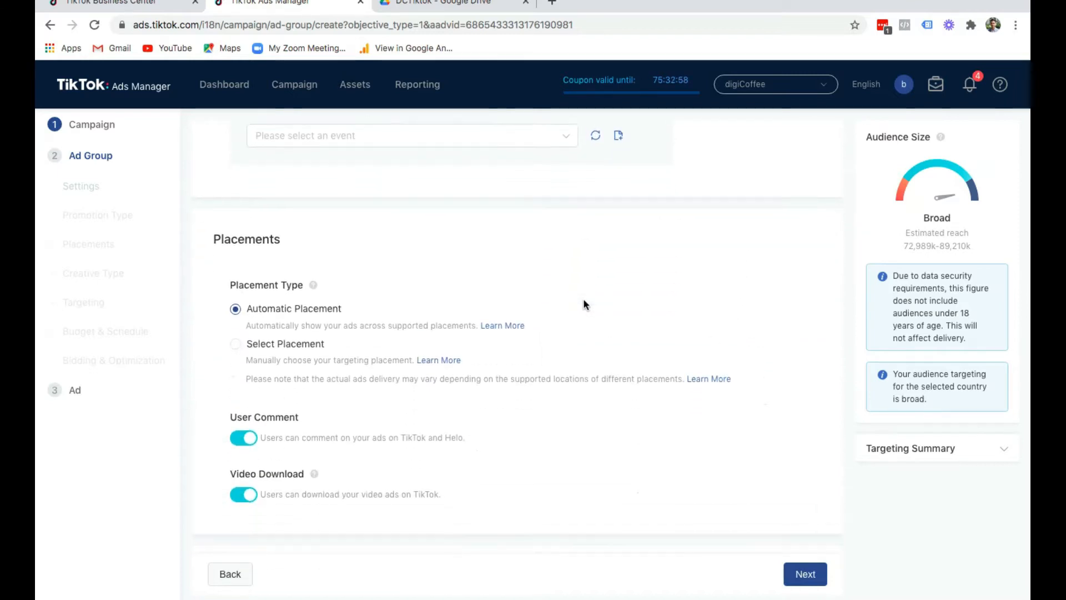
pyautogui.click(236, 342)
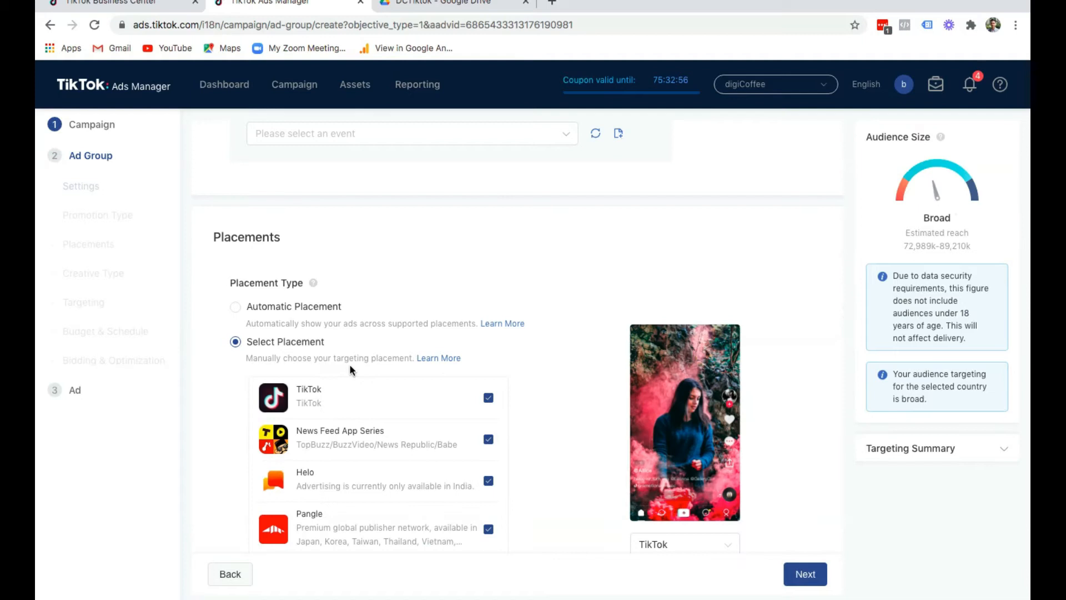
pyautogui.scroll(-1, 444, 355)
pyautogui.click(488, 402)
pyautogui.click(489, 443)
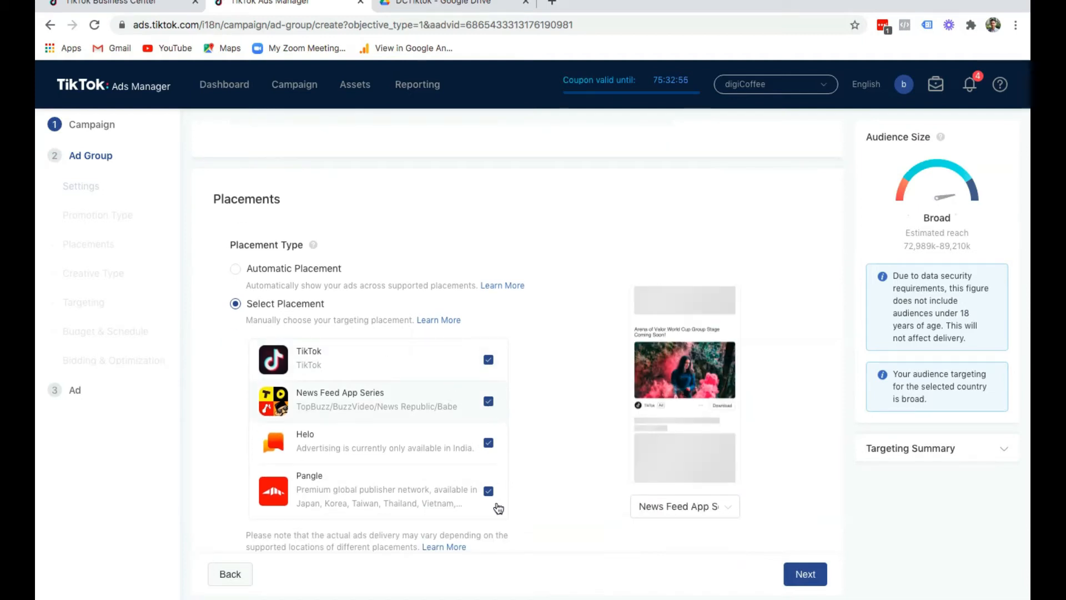
pyautogui.click(488, 491)
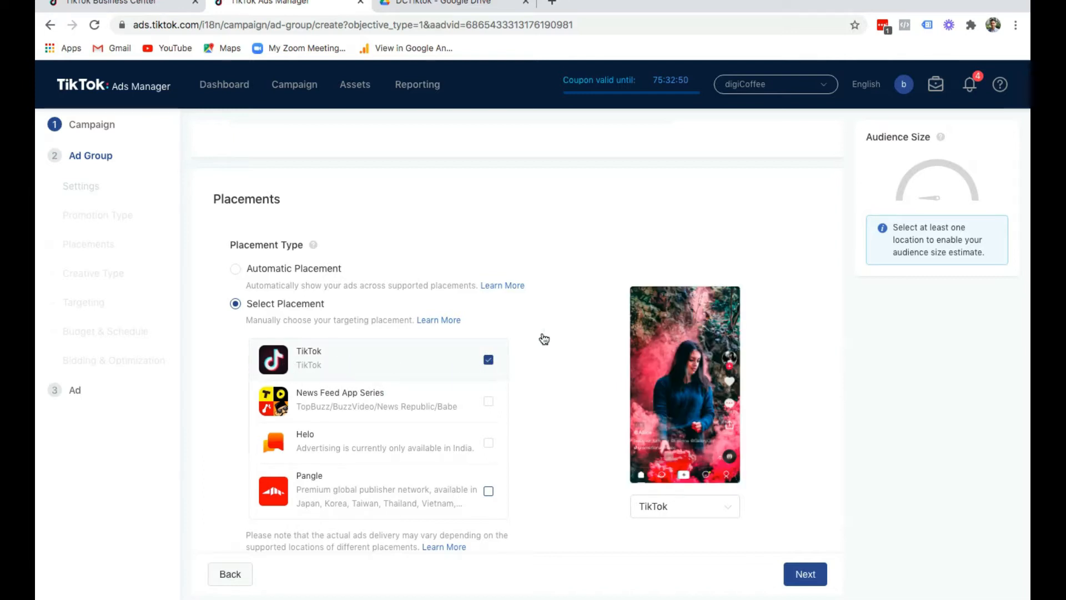
# Turn on Automated Creative Optimization for the ad group
pyautogui.scroll(-1, 568, 337)
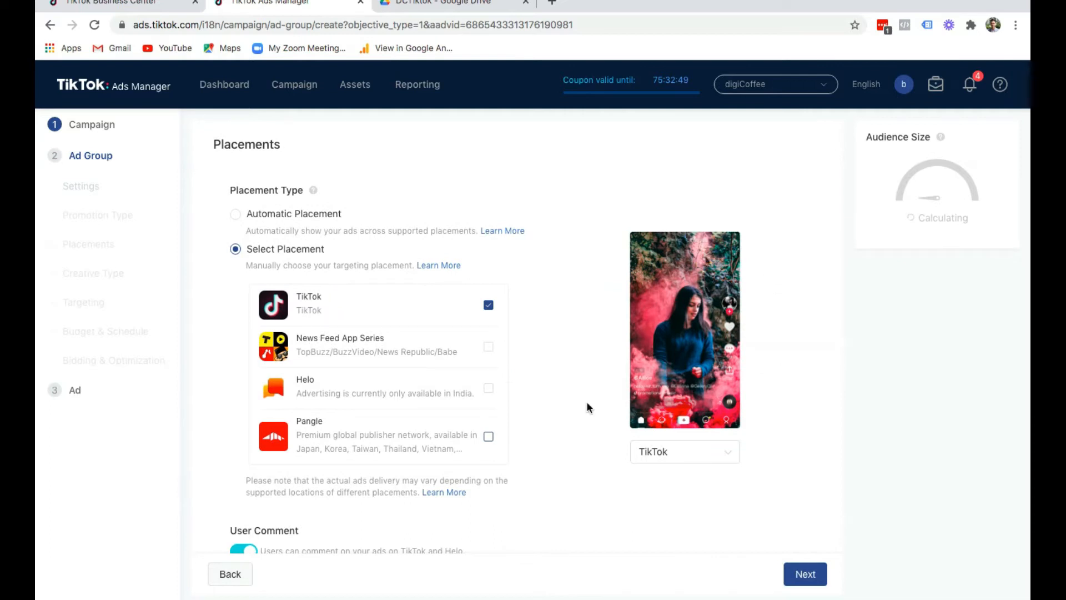
pyautogui.scroll(-3, 589, 407)
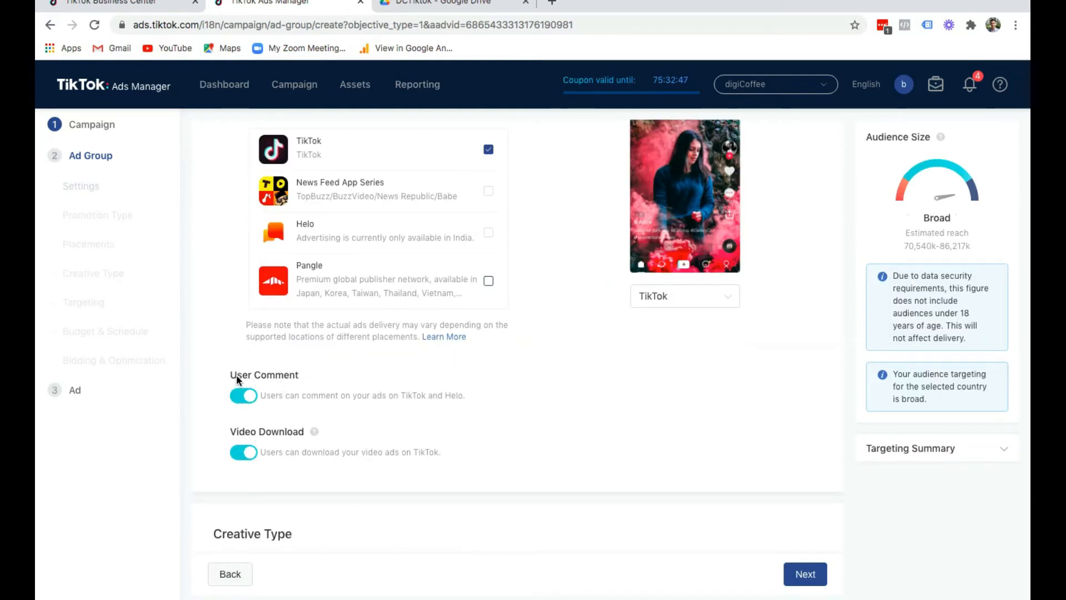
pyautogui.scroll(-3, 562, 422)
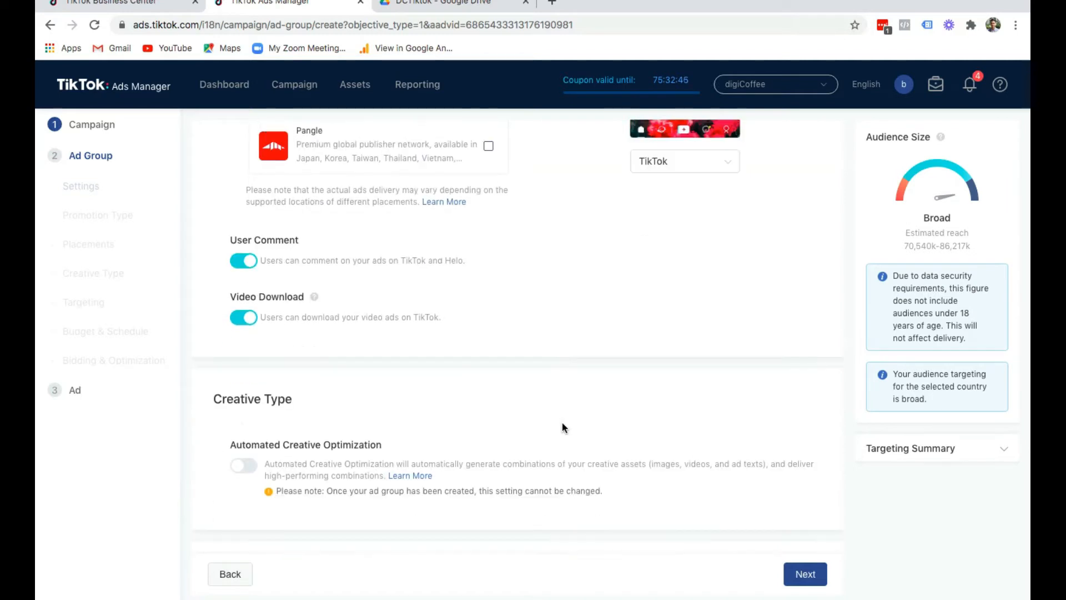
pyautogui.scroll(-1, 562, 422)
pyautogui.click(246, 446)
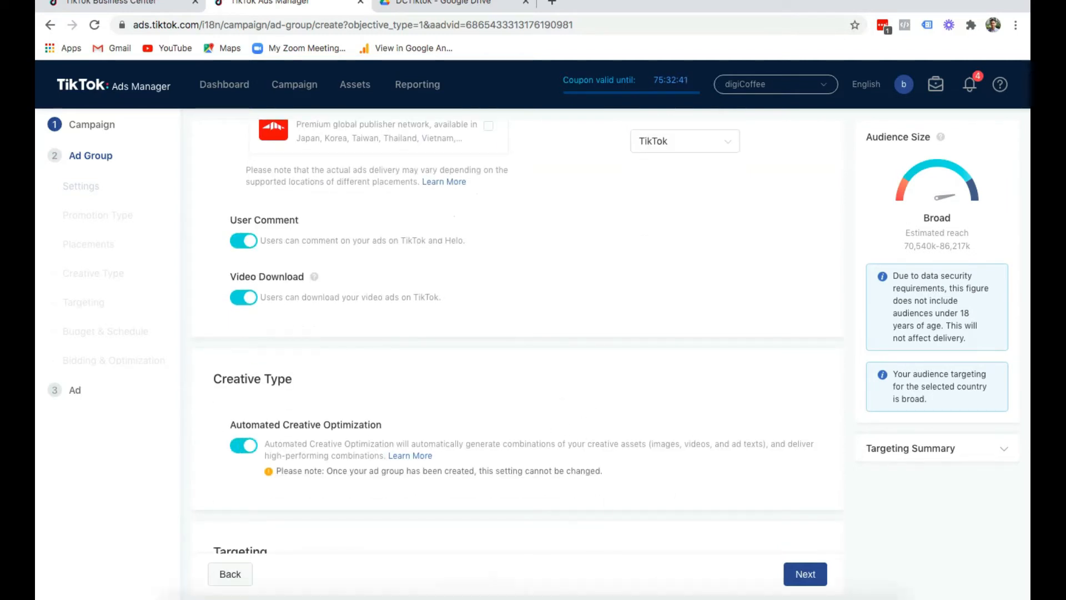
# Examine the ad group's creative type setting and the audience and demographic targeting options
pyautogui.scroll(-5, 662, 240)
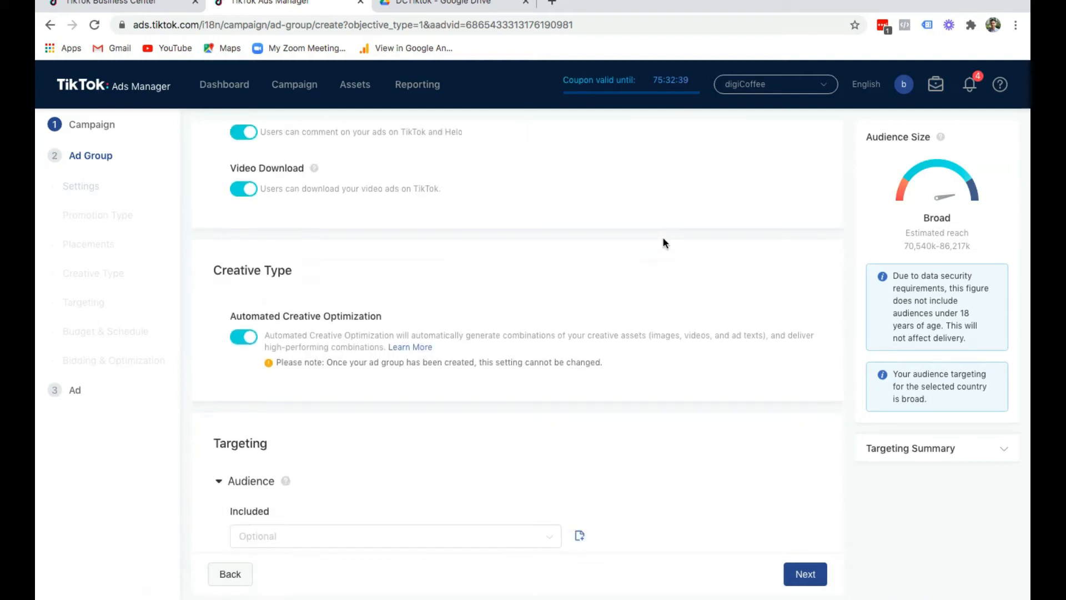
pyautogui.scroll(-2, 403, 303)
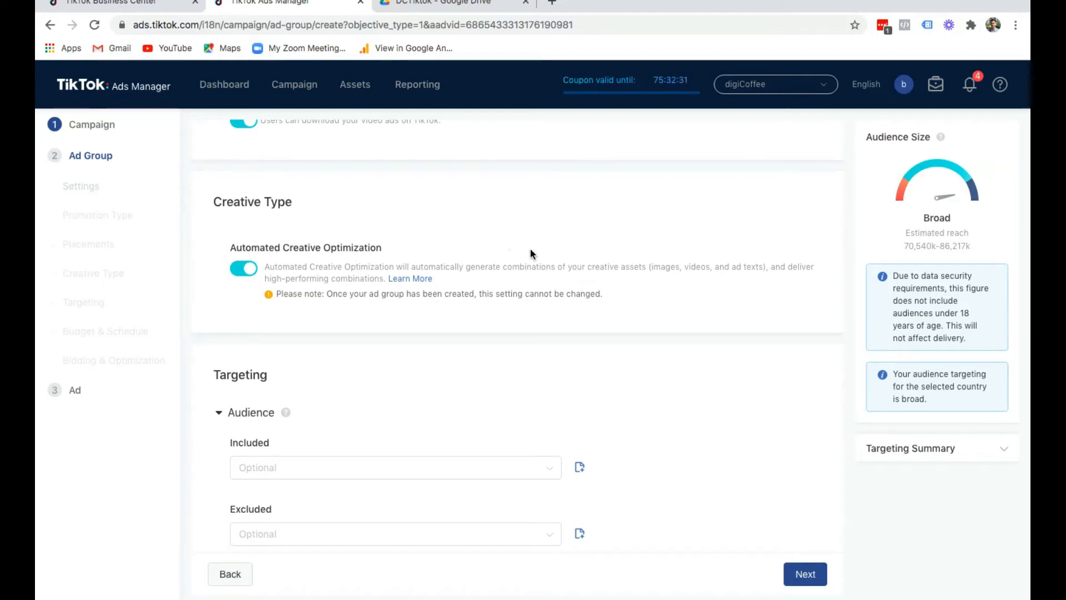
pyautogui.scroll(-2, 558, 255)
pyautogui.scroll(-2, 609, 301)
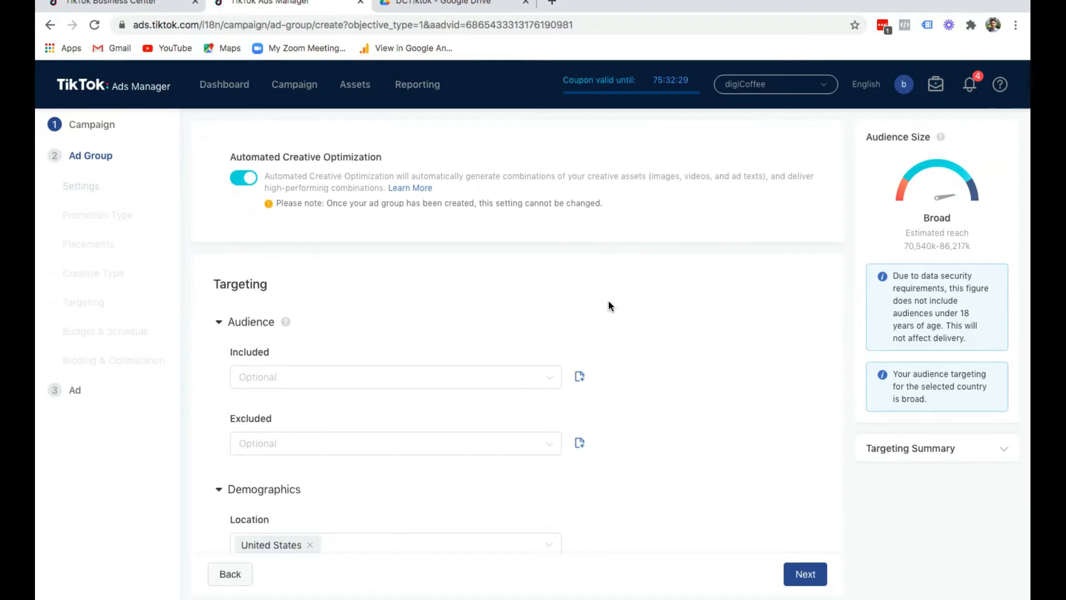
pyautogui.scroll(-1, 608, 302)
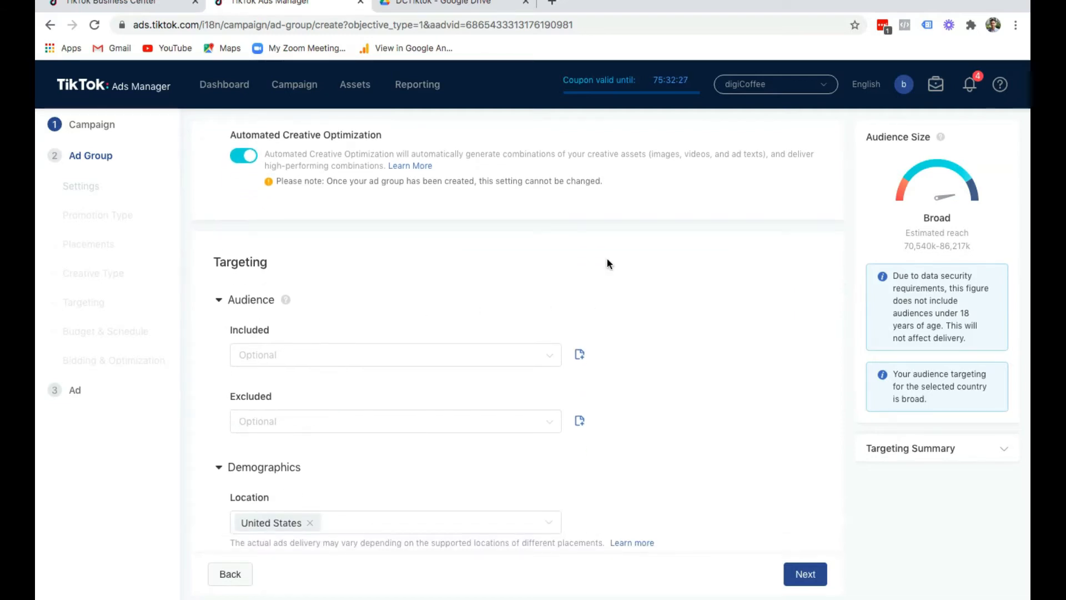
pyautogui.scroll(-1, 607, 262)
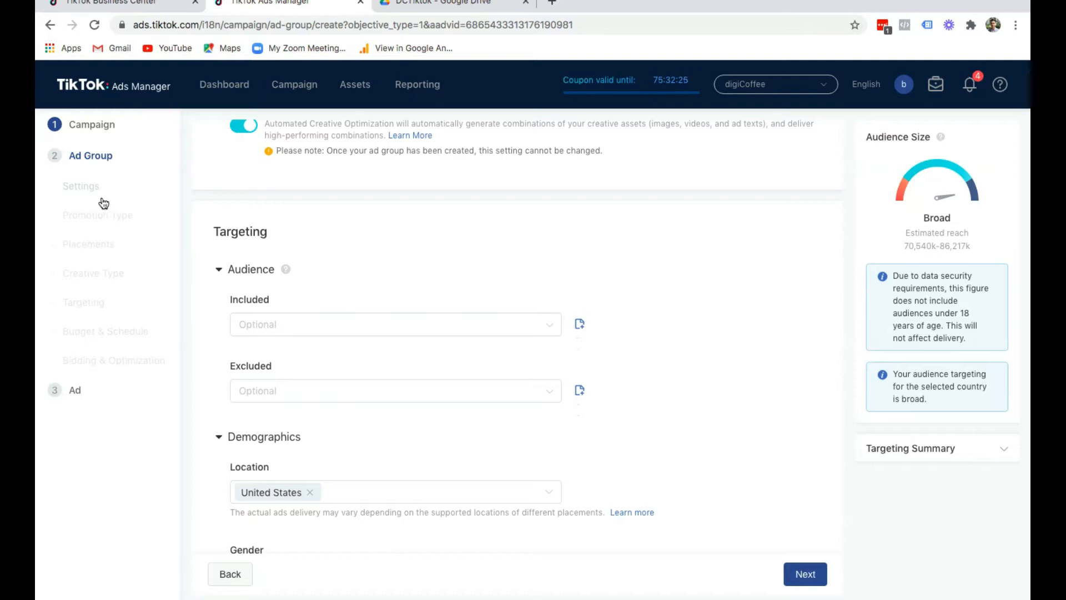
pyautogui.scroll(2, 594, 224)
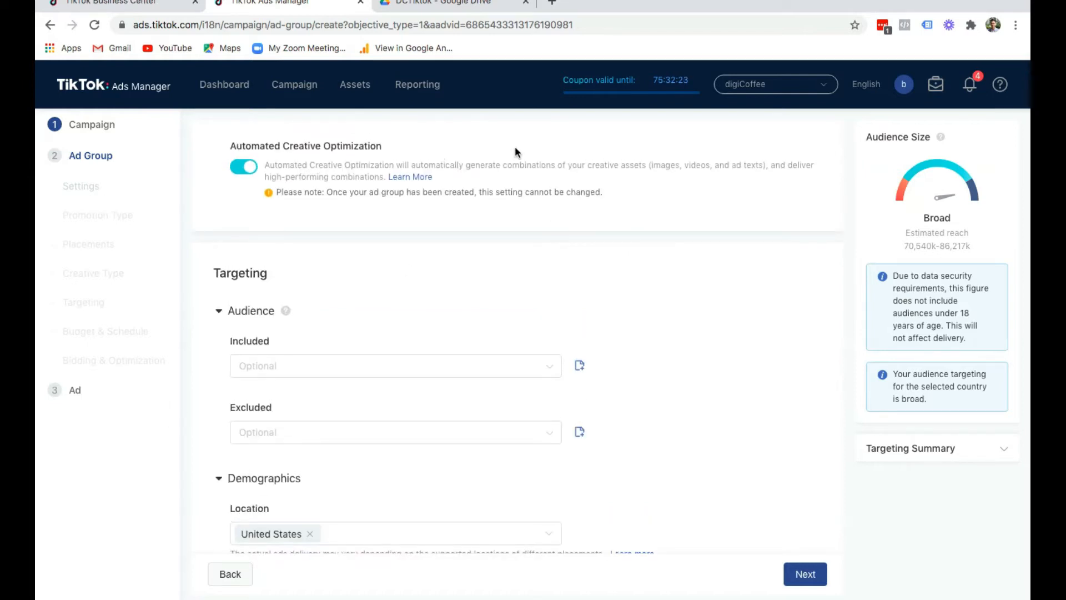
pyautogui.scroll(-2, 688, 331)
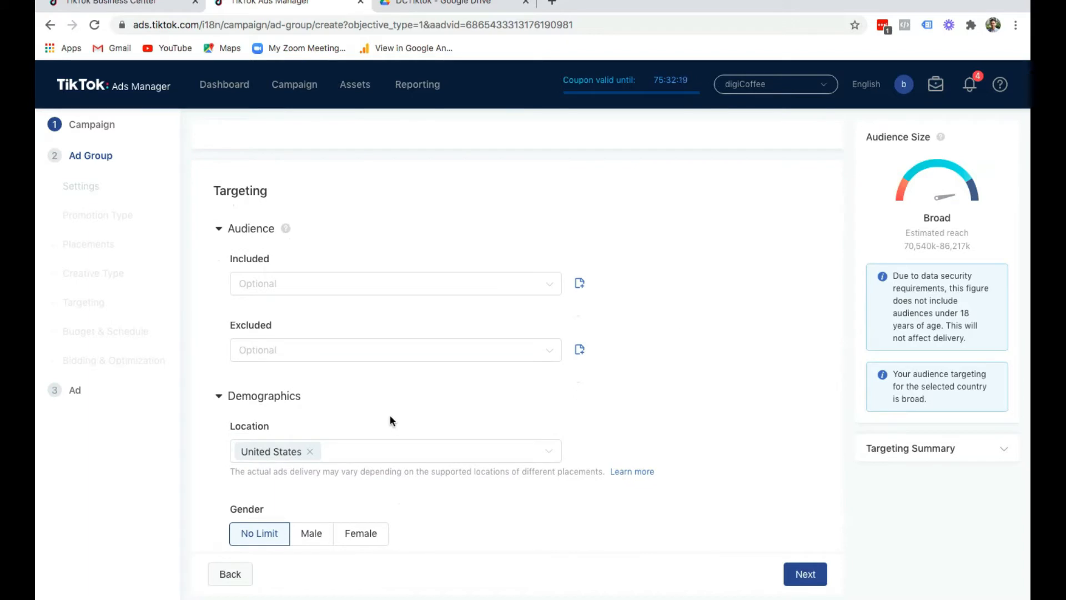
pyautogui.scroll(-1, 594, 410)
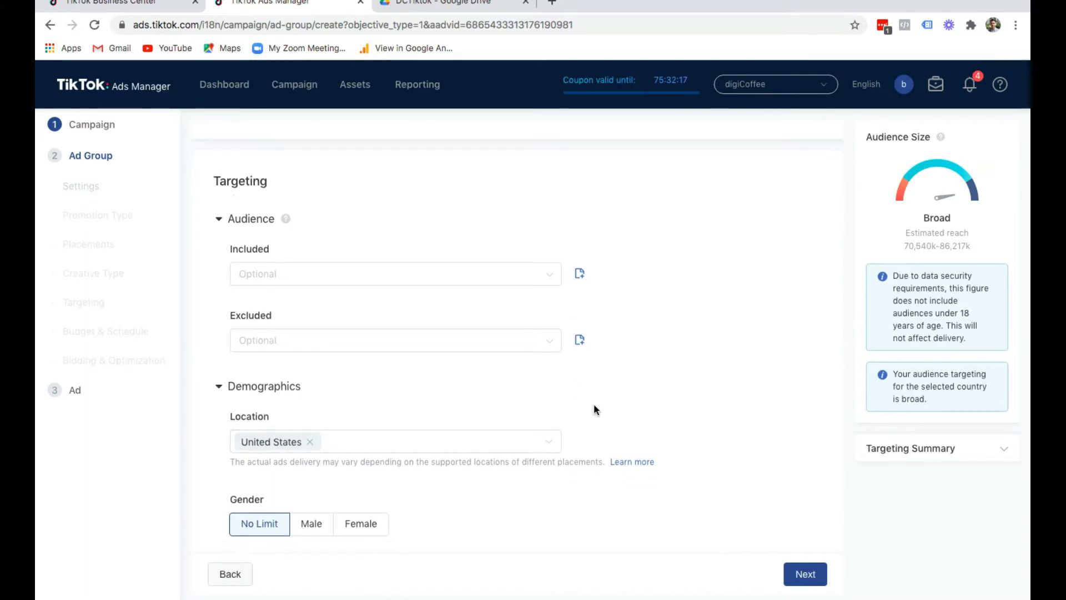
pyautogui.scroll(-2, 392, 304)
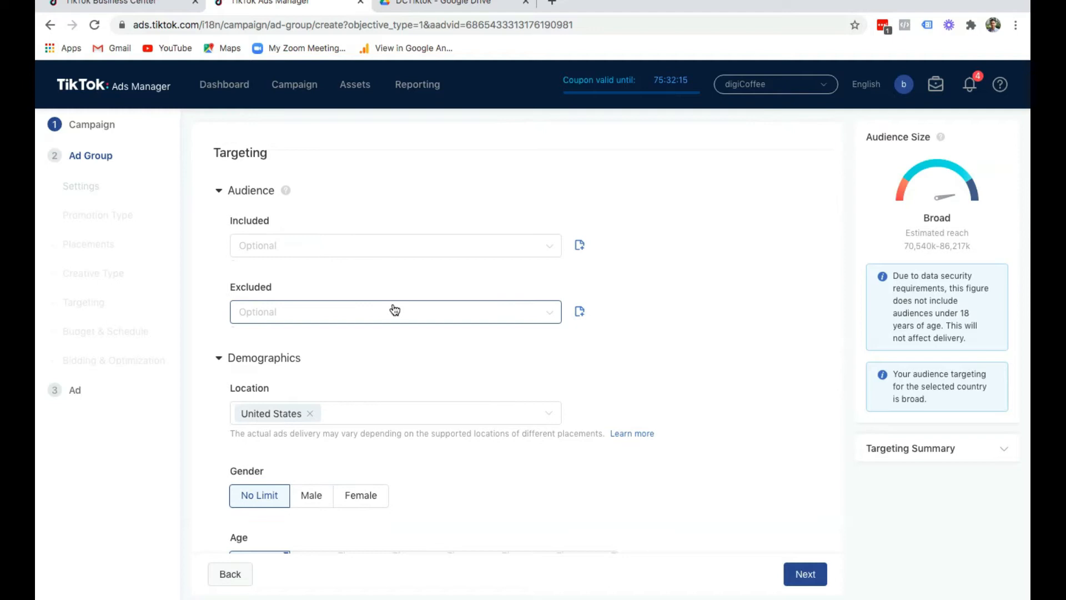
# Open the audience manager from the included audience setting and review the available custom audience types without creating one
pyautogui.click(361, 235)
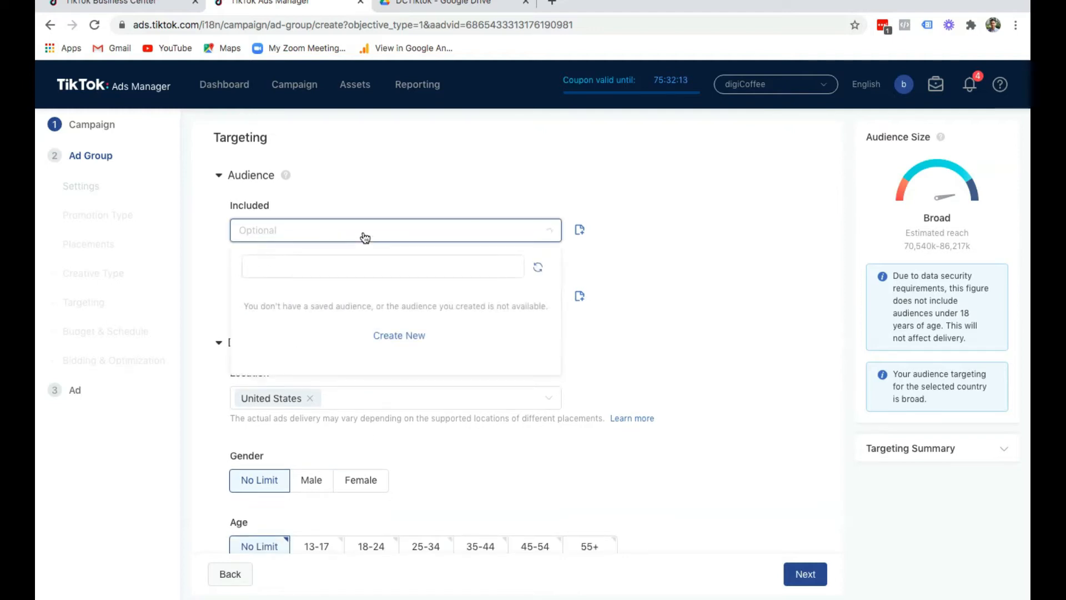
pyautogui.click(399, 335)
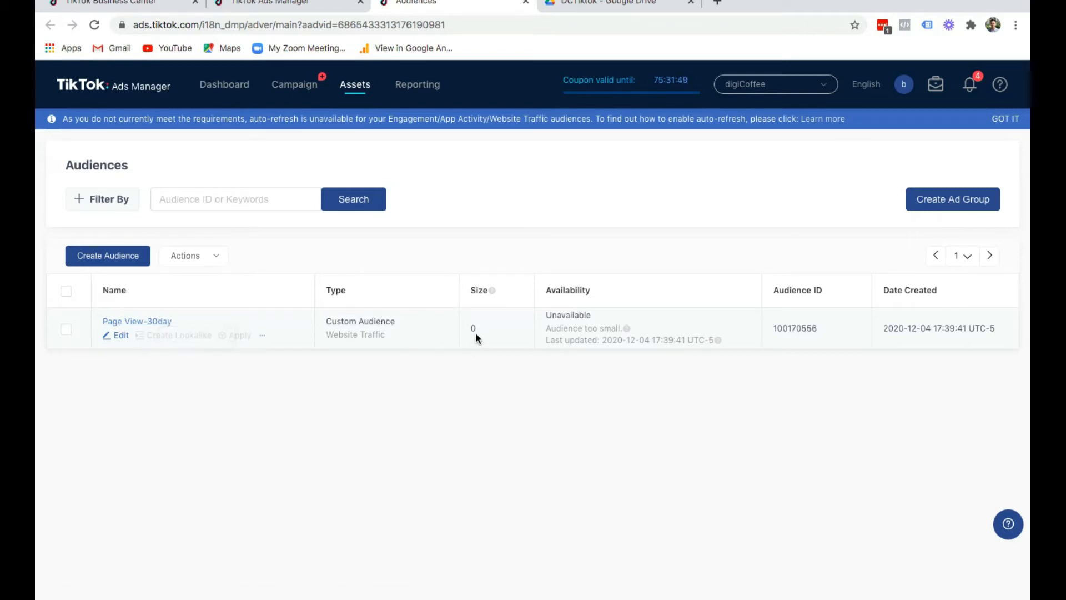
pyautogui.click(102, 256)
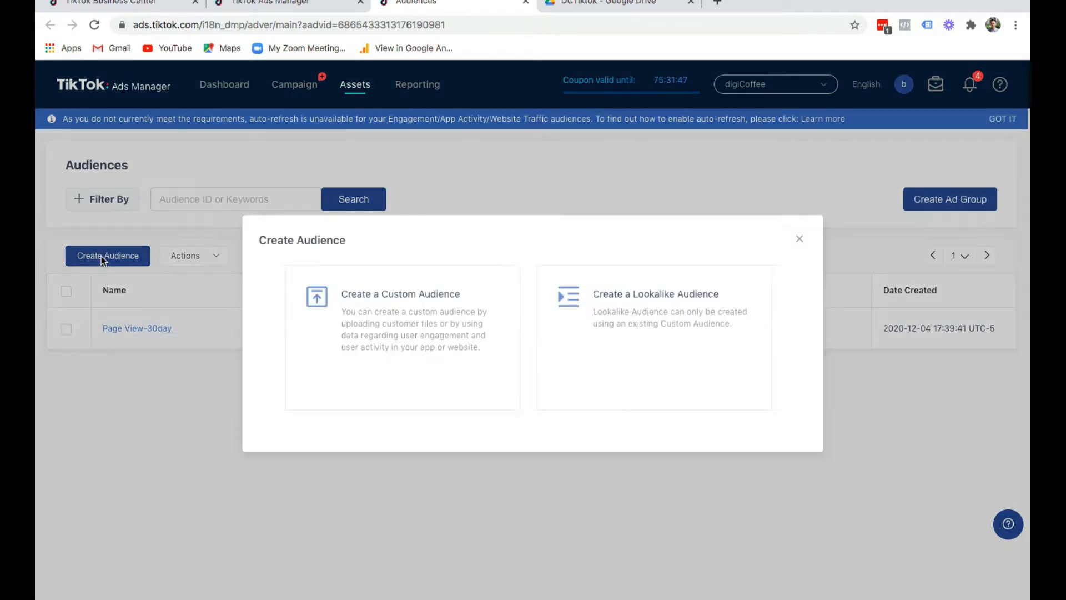
pyautogui.click(444, 321)
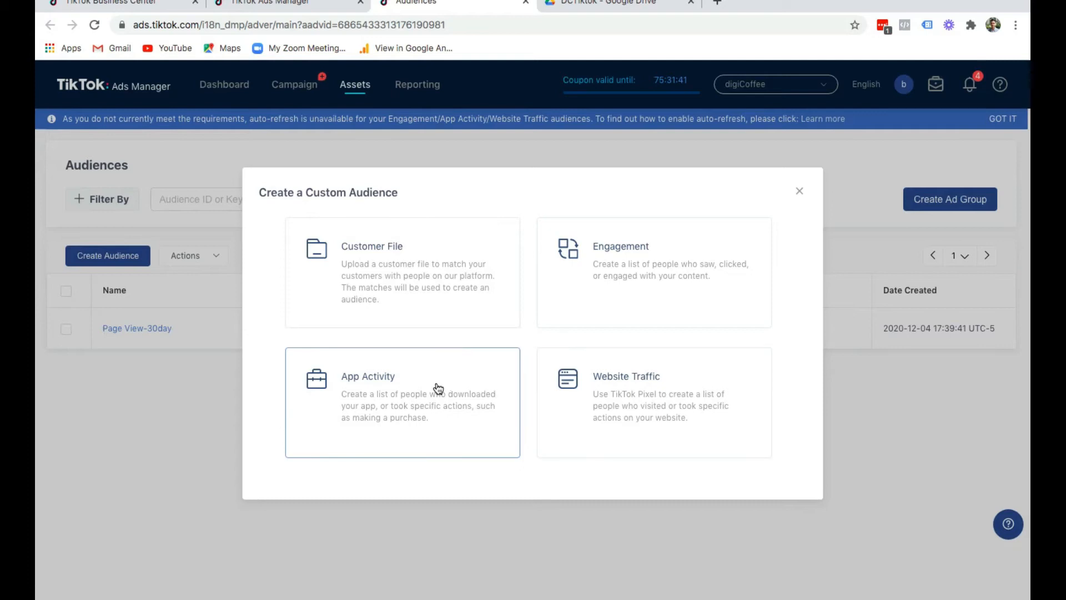
pyautogui.click(799, 190)
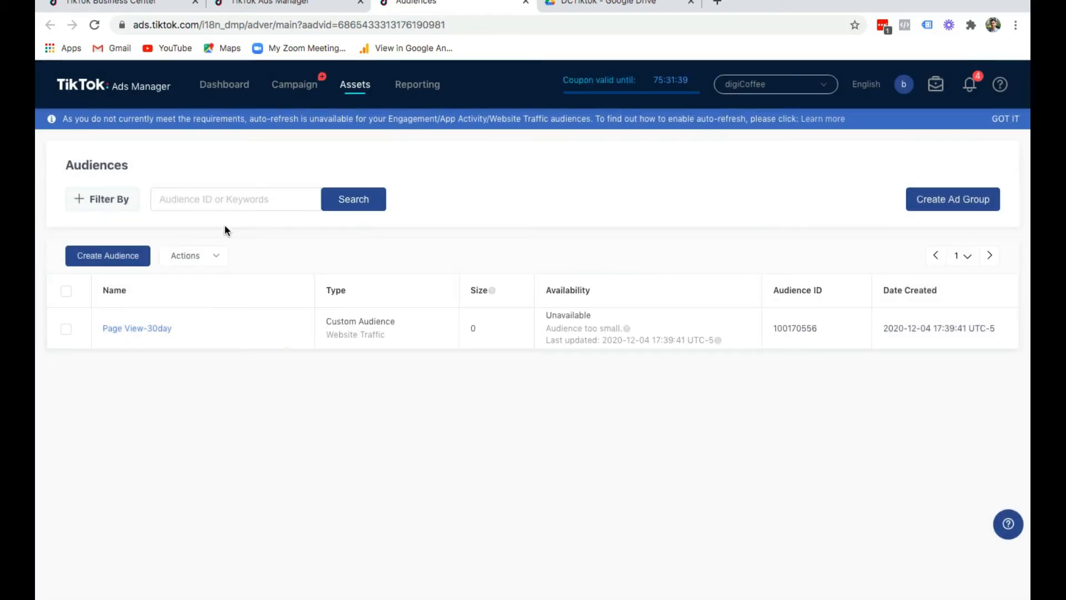
# Review the lookalike audience creation form without creating one, and return to the ad group's targeting settings
pyautogui.click(128, 254)
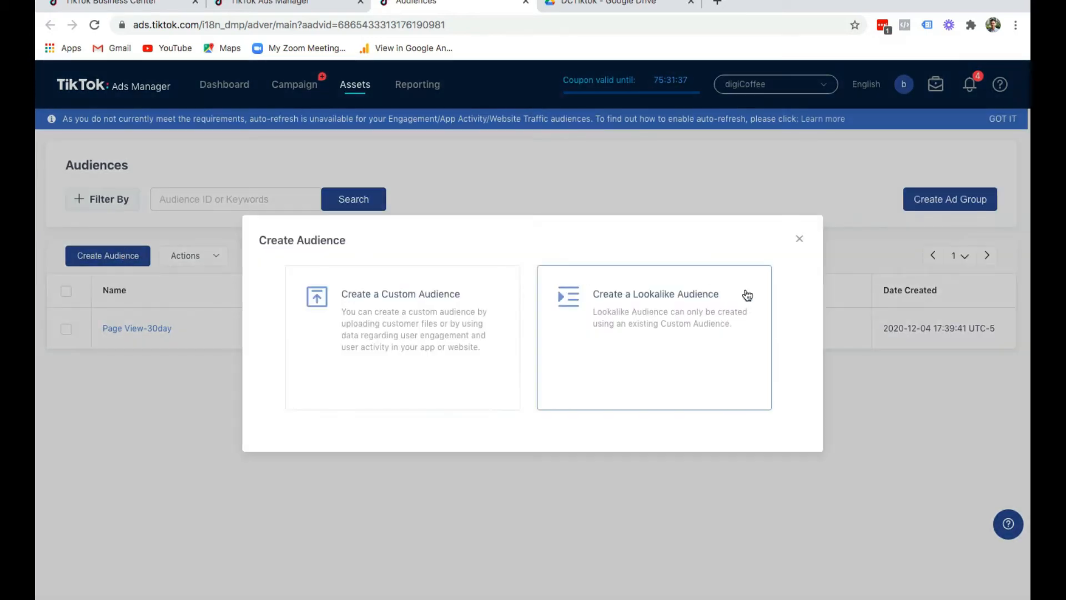
pyautogui.click(713, 305)
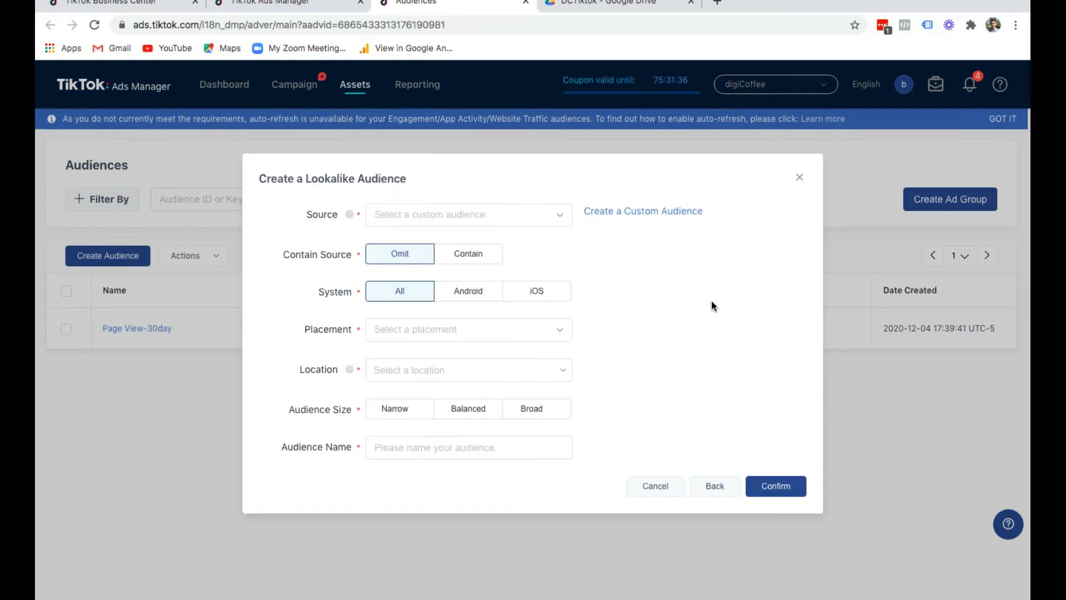
pyautogui.click(800, 178)
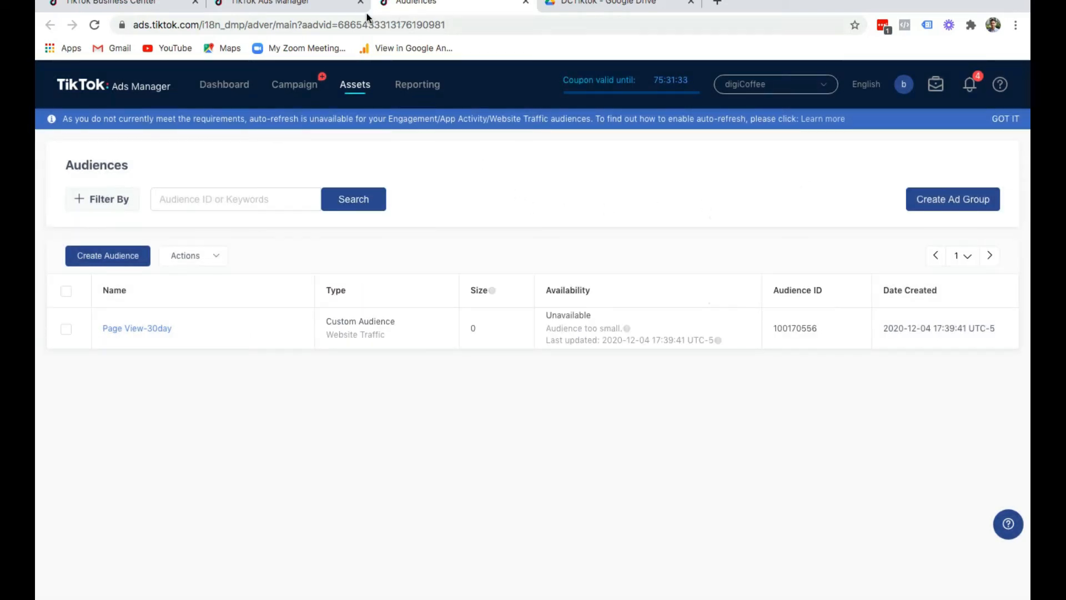
pyautogui.click(333, 5)
pyautogui.click(721, 326)
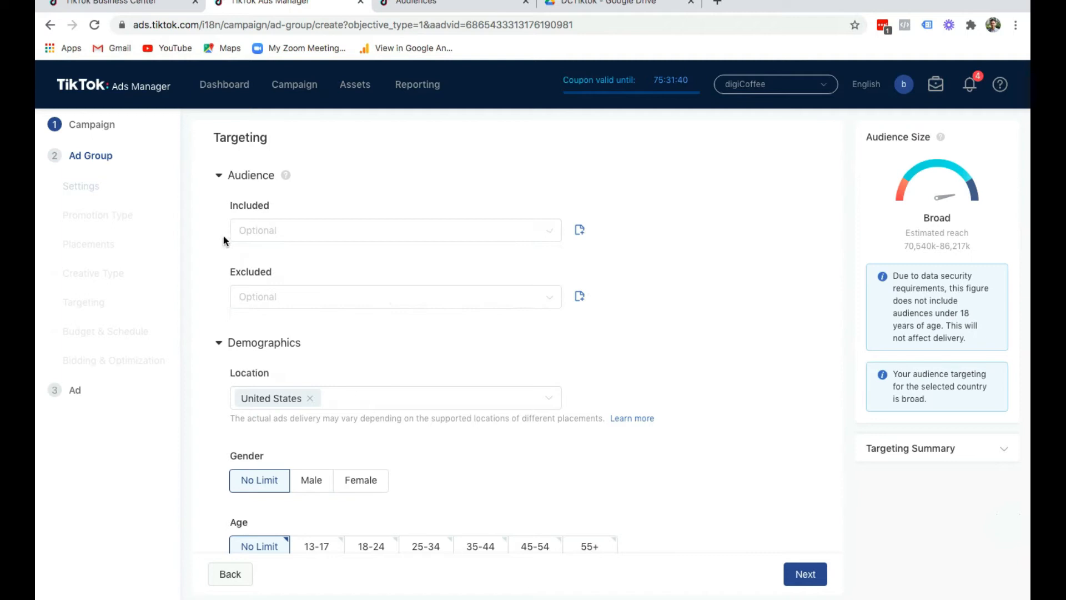
# Limit the ad group's age targeting to 25-34, 35-44, 45-54 and 55+
pyautogui.scroll(-1, 708, 218)
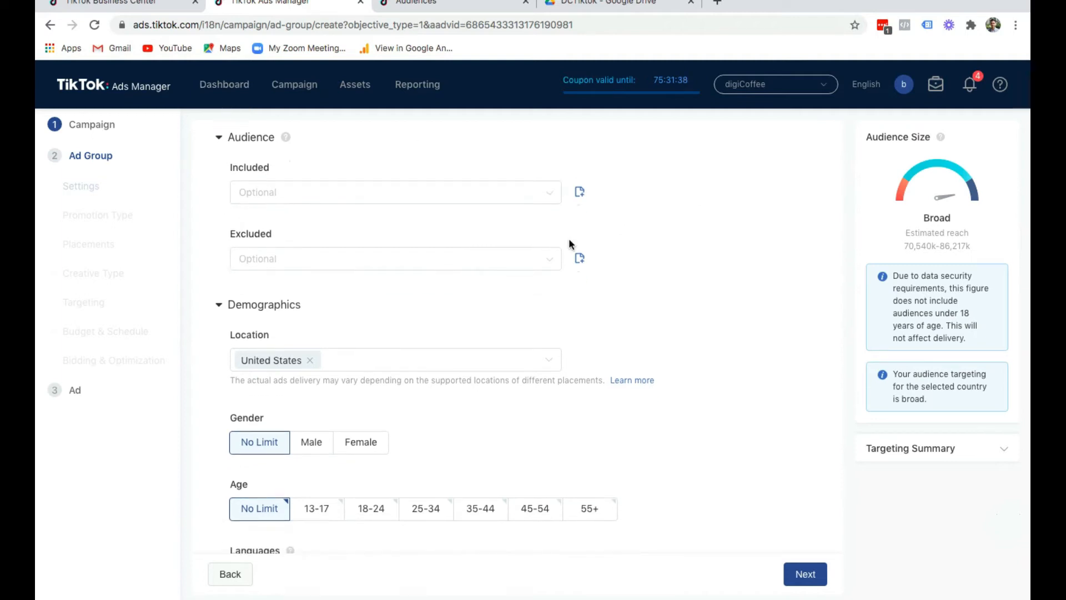
pyautogui.scroll(-3, 569, 243)
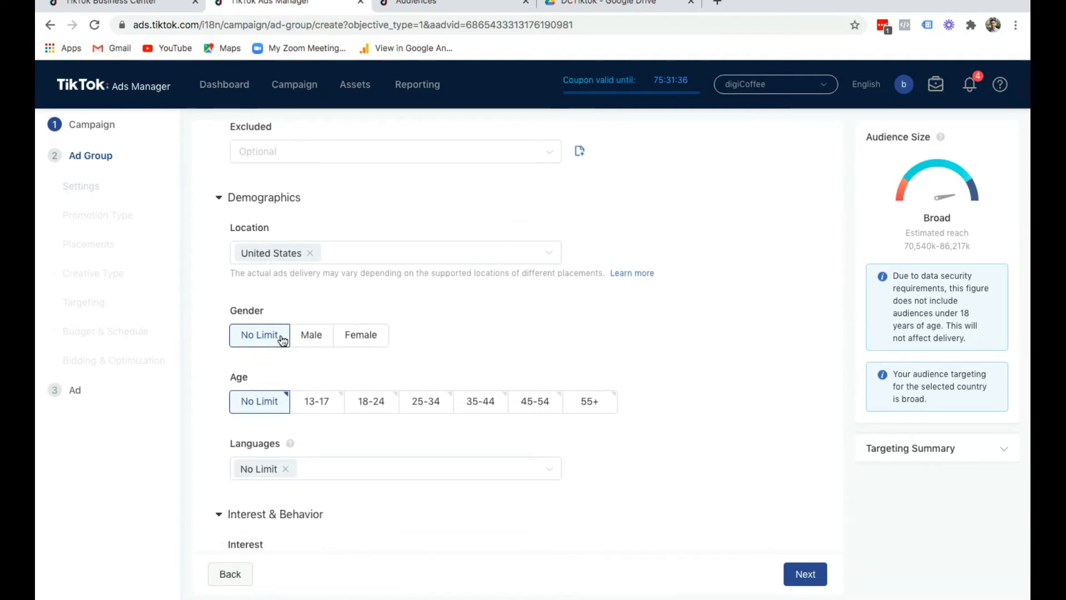
pyautogui.scroll(-1, 281, 338)
pyautogui.click(480, 368)
pyautogui.click(535, 368)
pyautogui.click(590, 367)
pyautogui.scroll(-2, 671, 338)
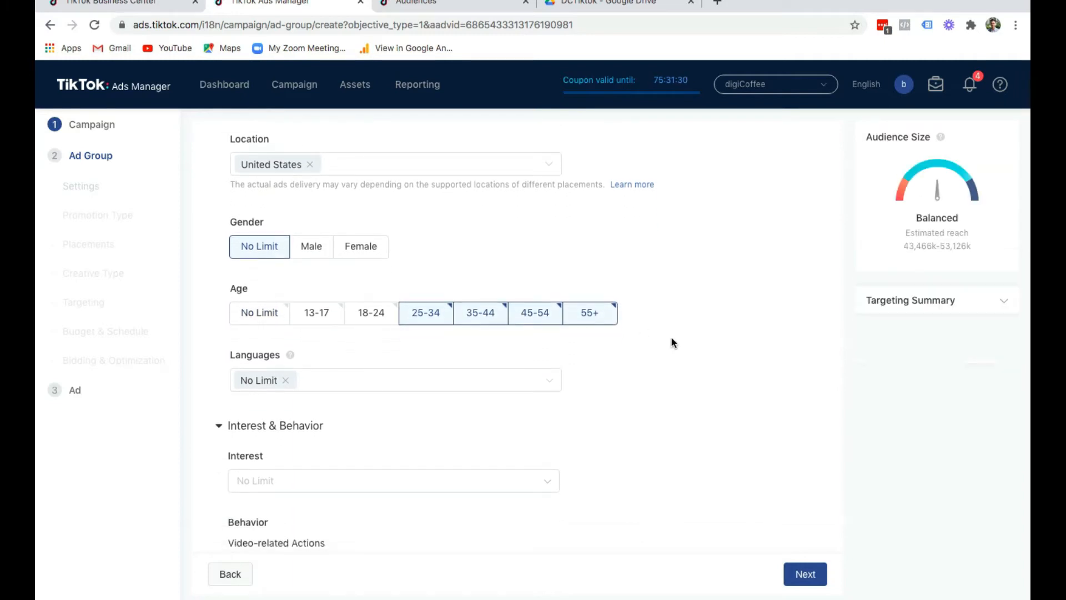
# Restrict the ad group's language targeting to English
pyautogui.scroll(-2, 671, 338)
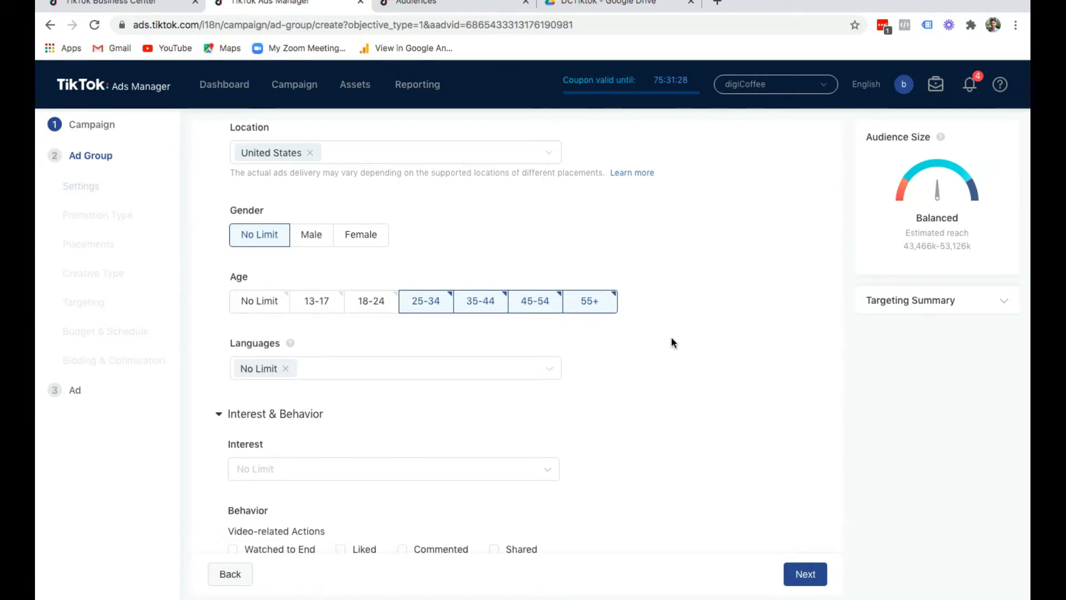
pyautogui.scroll(-1, 671, 339)
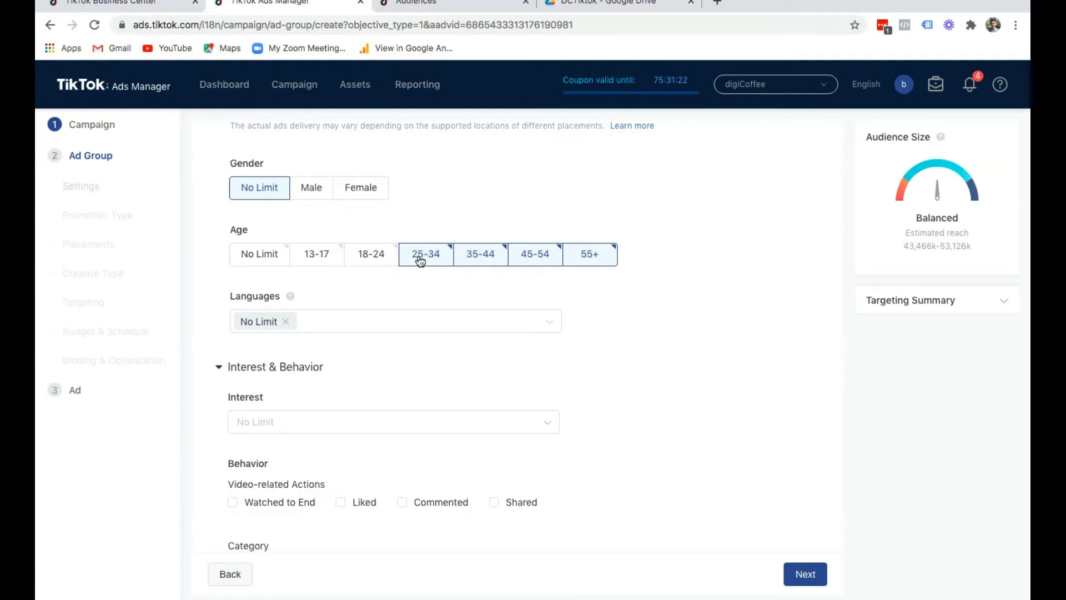
pyautogui.scroll(-2, 555, 299)
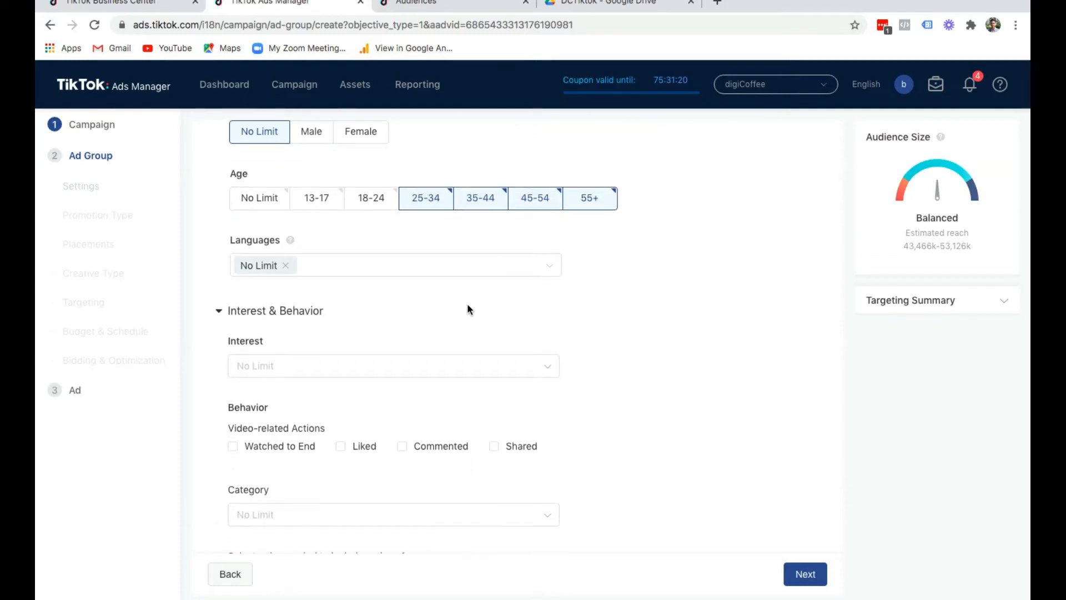
pyautogui.click(288, 269)
pyautogui.click(269, 309)
pyautogui.scroll(-1, 625, 344)
pyautogui.scroll(-1, 624, 339)
pyautogui.click(625, 310)
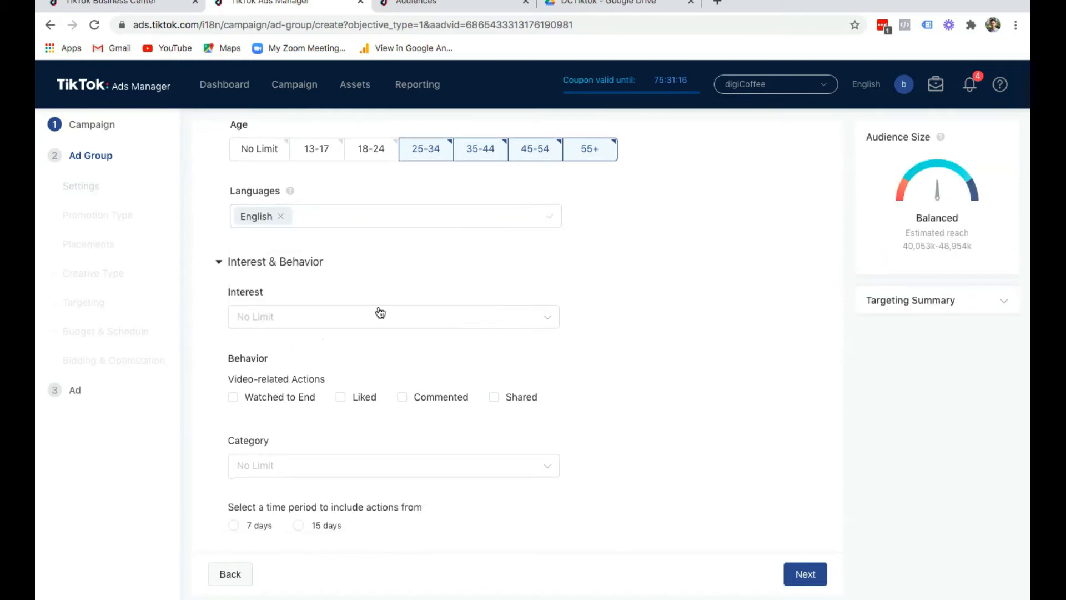
# Expand the targeting summary to review the ad group's current targeting choices
pyautogui.scroll(-1, 594, 276)
pyautogui.scroll(-1, 594, 276)
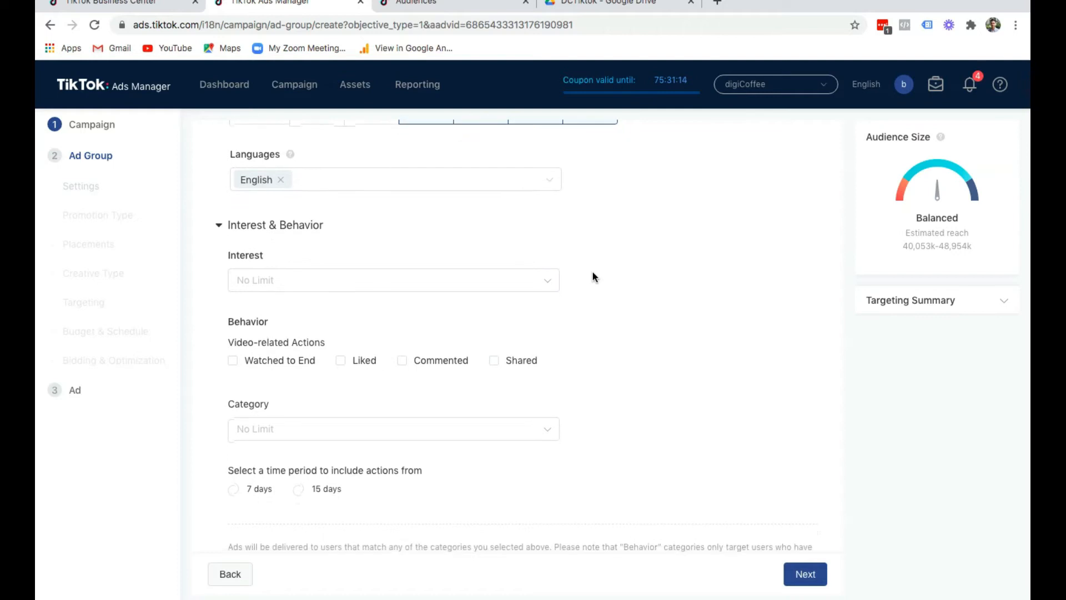
pyautogui.click(937, 314)
pyautogui.scroll(-1, 551, 309)
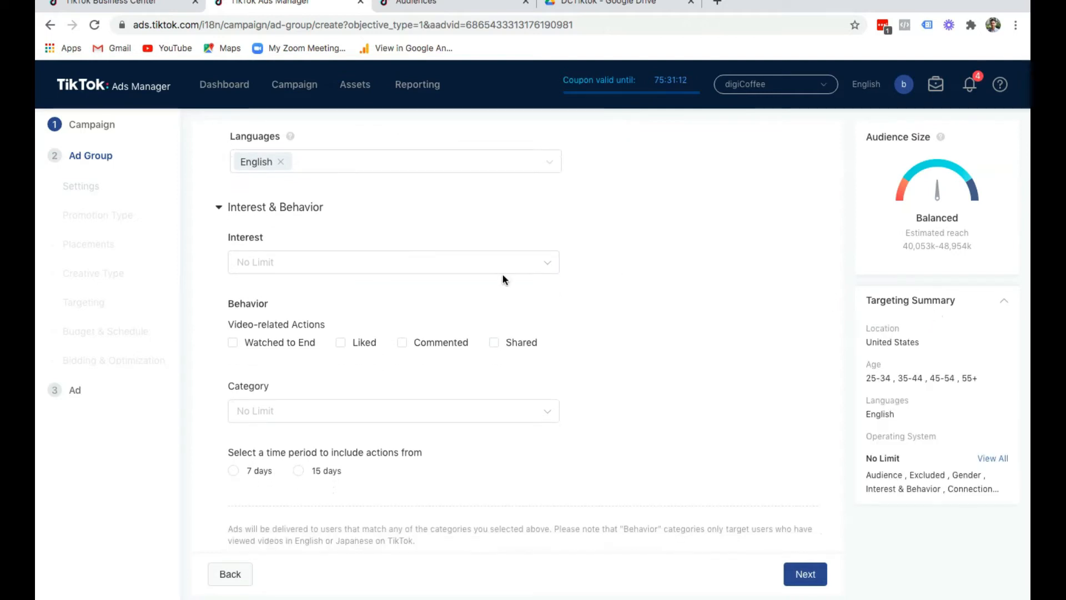
# Browse the interest categories, including the Apps subcategories, and close the list without selecting any
pyautogui.click(332, 269)
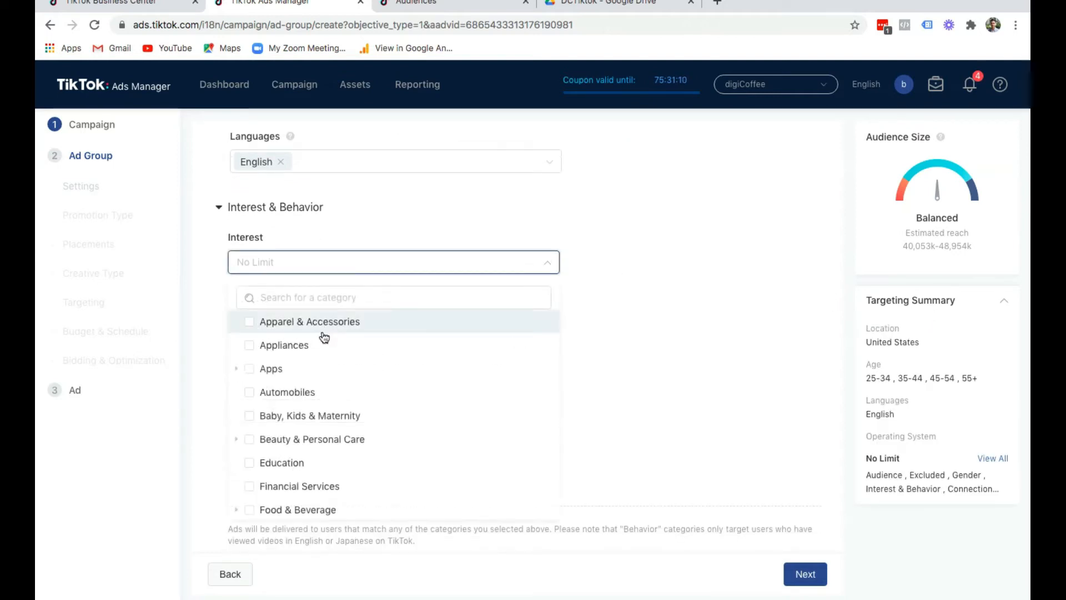
pyautogui.scroll(-2, 323, 333)
pyautogui.scroll(-1, 323, 336)
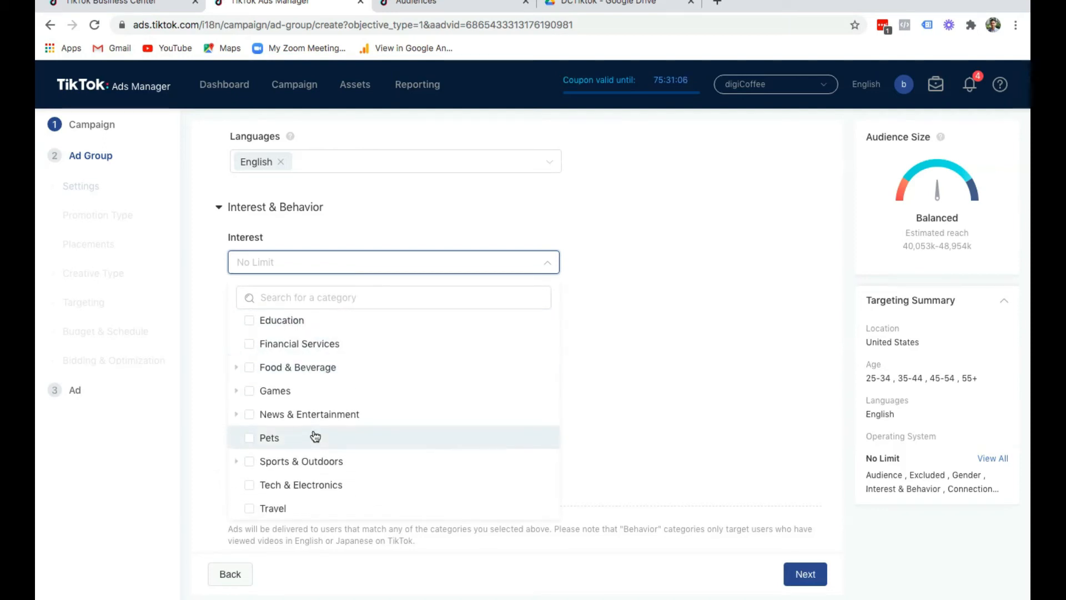
pyautogui.scroll(3, 316, 434)
pyautogui.click(238, 369)
pyautogui.scroll(-1, 303, 403)
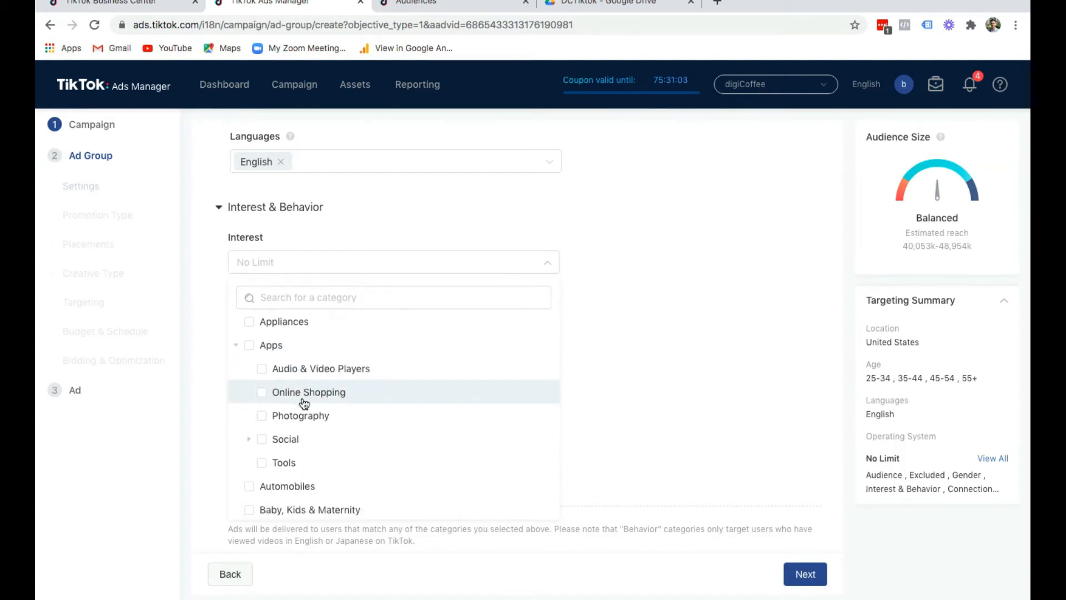
pyautogui.click(239, 350)
pyautogui.scroll(-1, 278, 389)
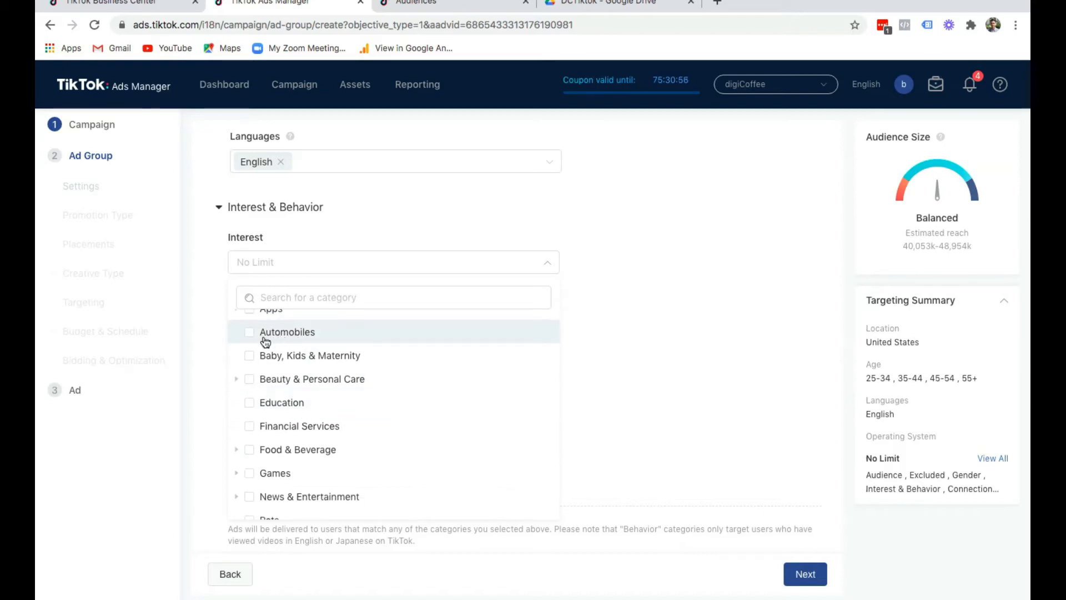
pyautogui.scroll(-1, 286, 405)
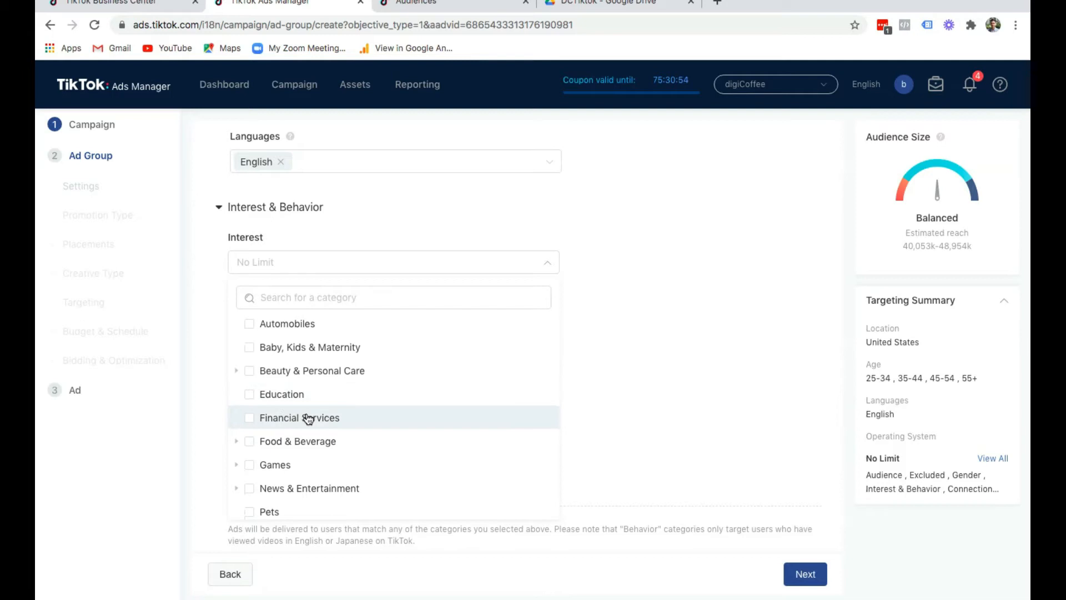
pyautogui.scroll(-3, 302, 419)
pyautogui.scroll(-1, 284, 452)
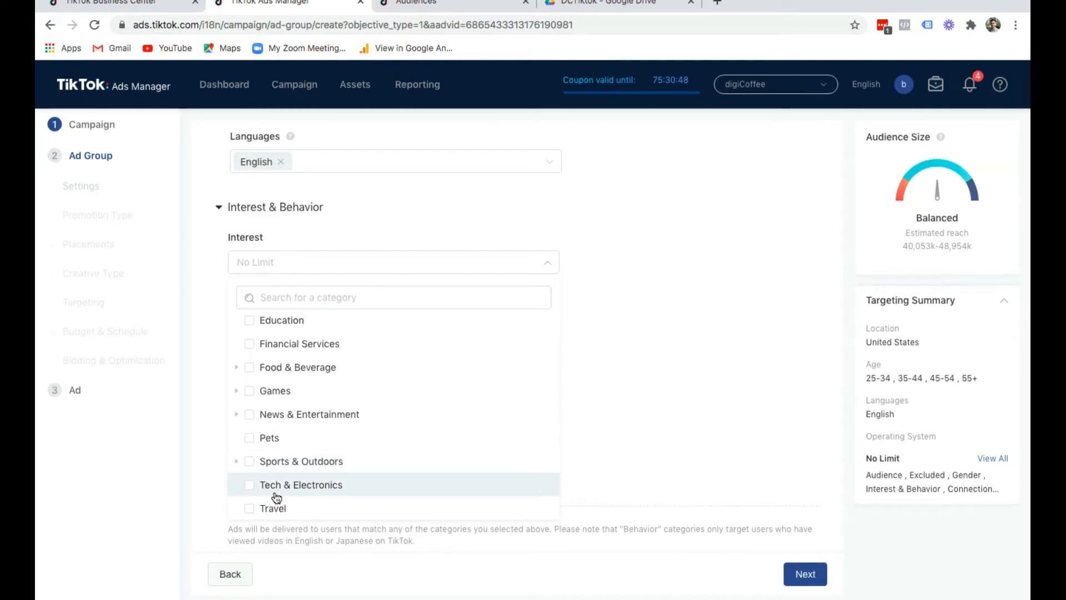
pyautogui.click(686, 292)
# Browse the behavior categories, including the Entertainment, Games and Society subcategories, and close the list without selecting any
pyautogui.scroll(-3, 686, 291)
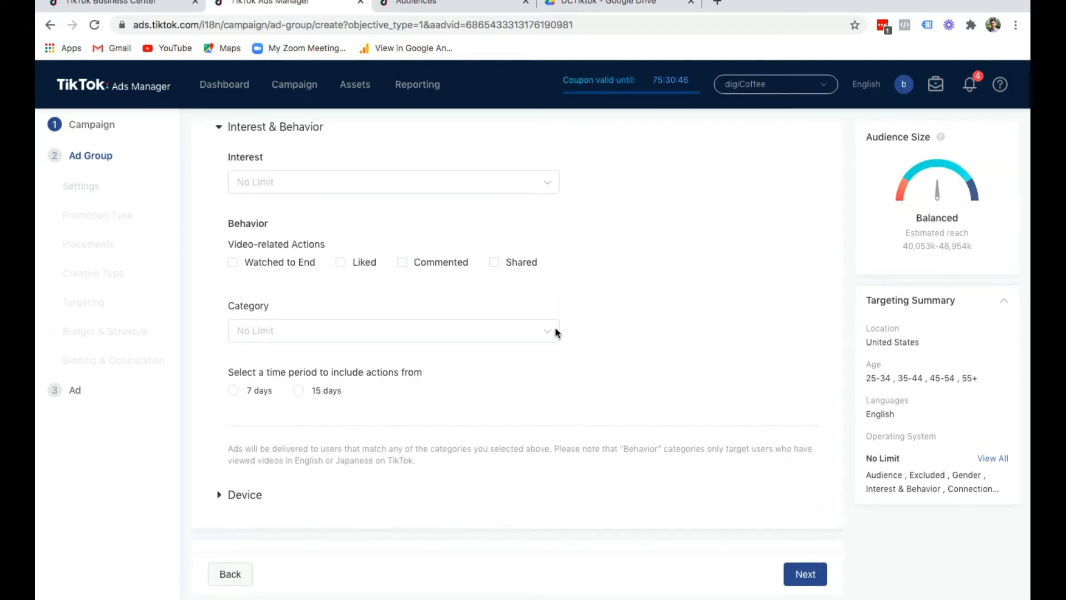
pyautogui.click(487, 310)
pyautogui.scroll(-1, 264, 377)
pyautogui.click(237, 395)
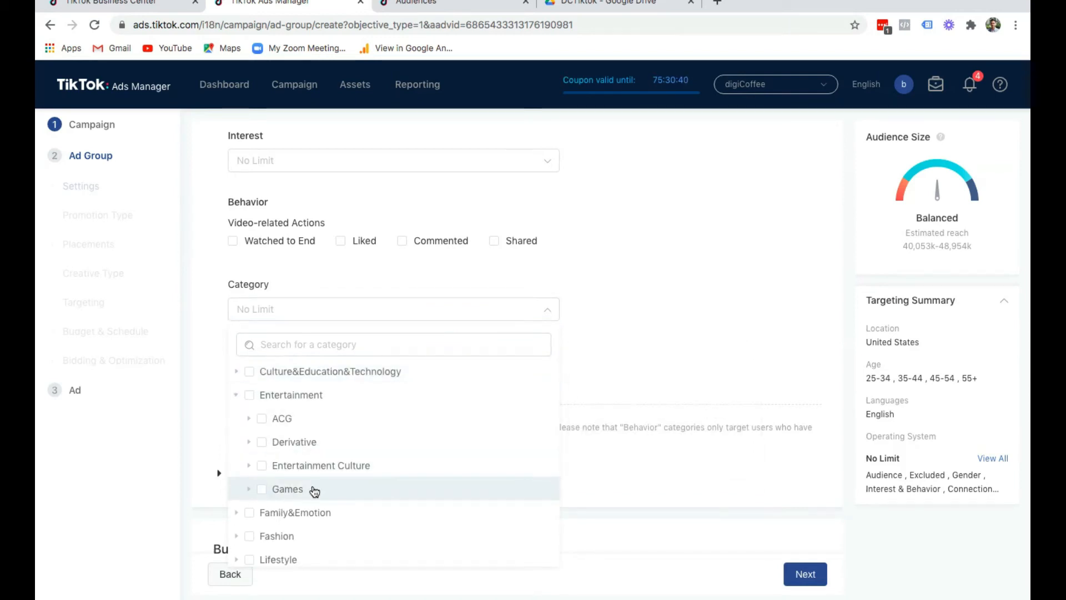
pyautogui.click(248, 490)
pyautogui.scroll(-1, 315, 493)
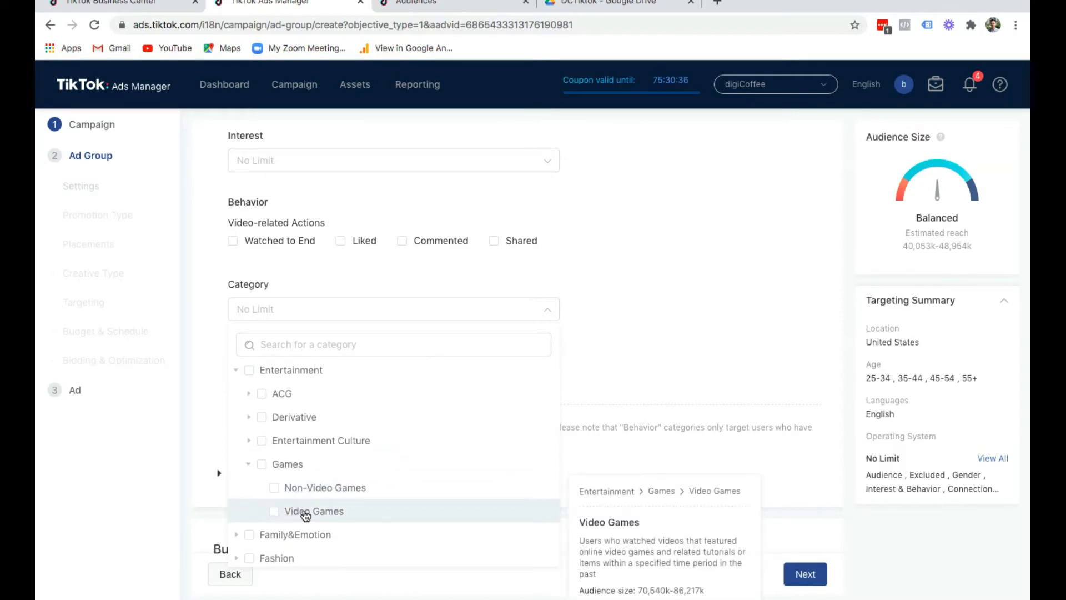
pyautogui.click(237, 370)
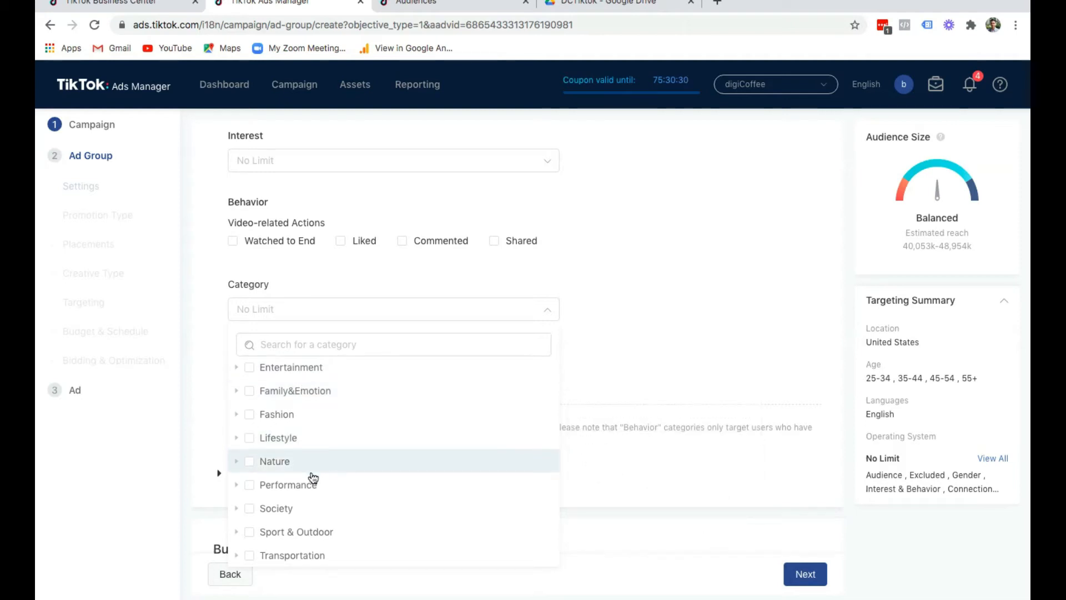
pyautogui.click(238, 509)
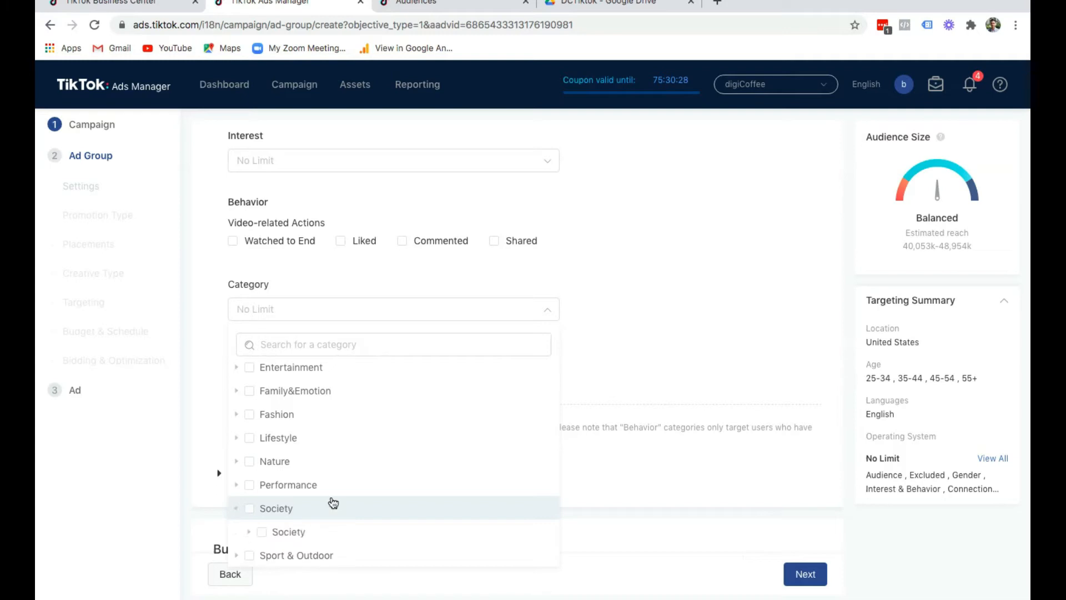
pyautogui.click(238, 489)
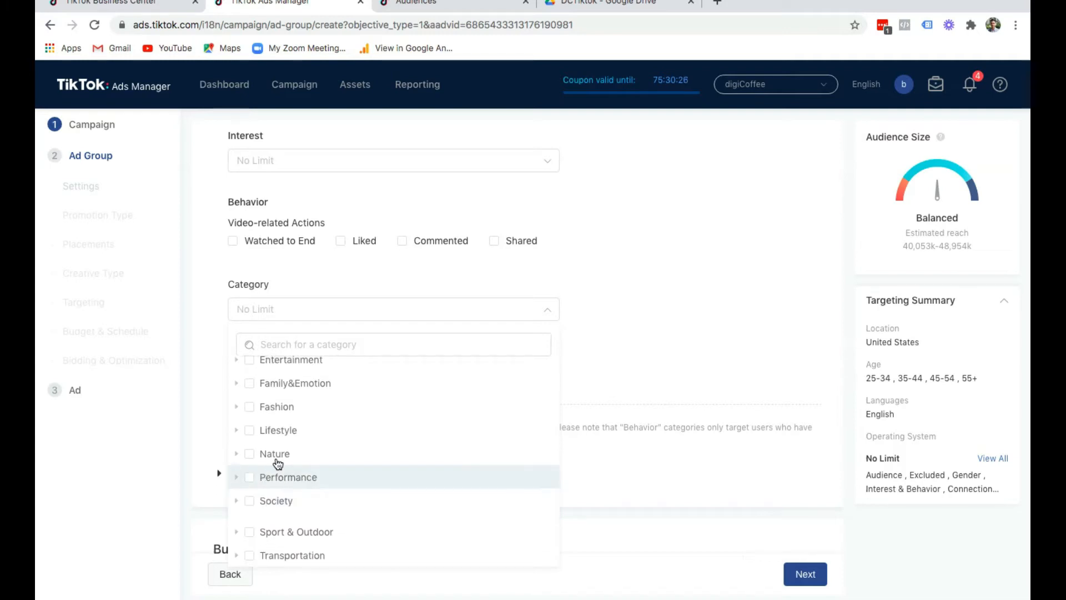
pyautogui.scroll(1, 310, 440)
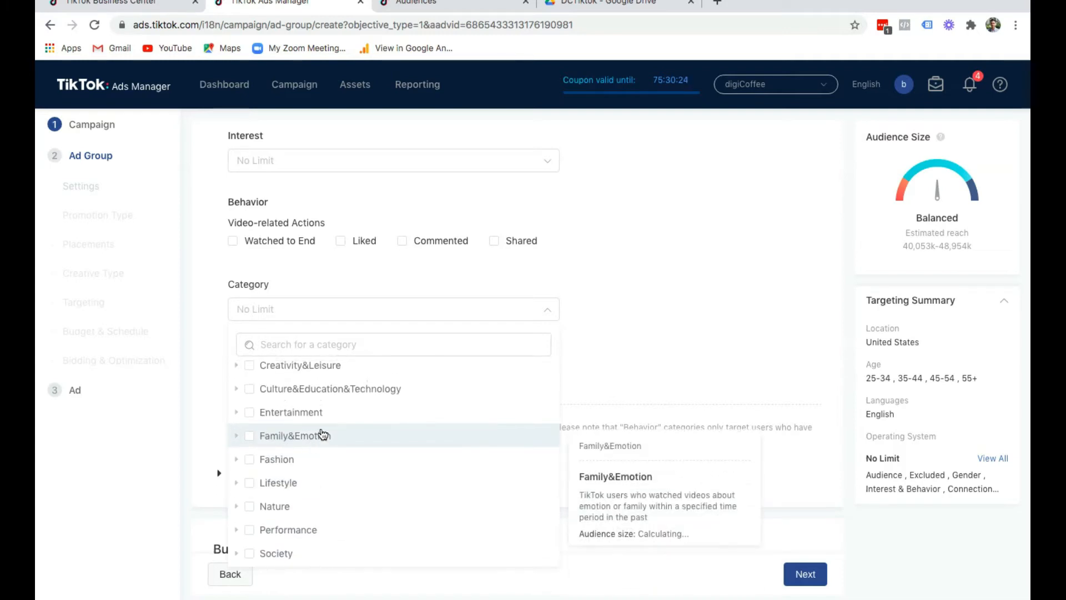
pyautogui.scroll(1, 330, 426)
pyautogui.click(607, 331)
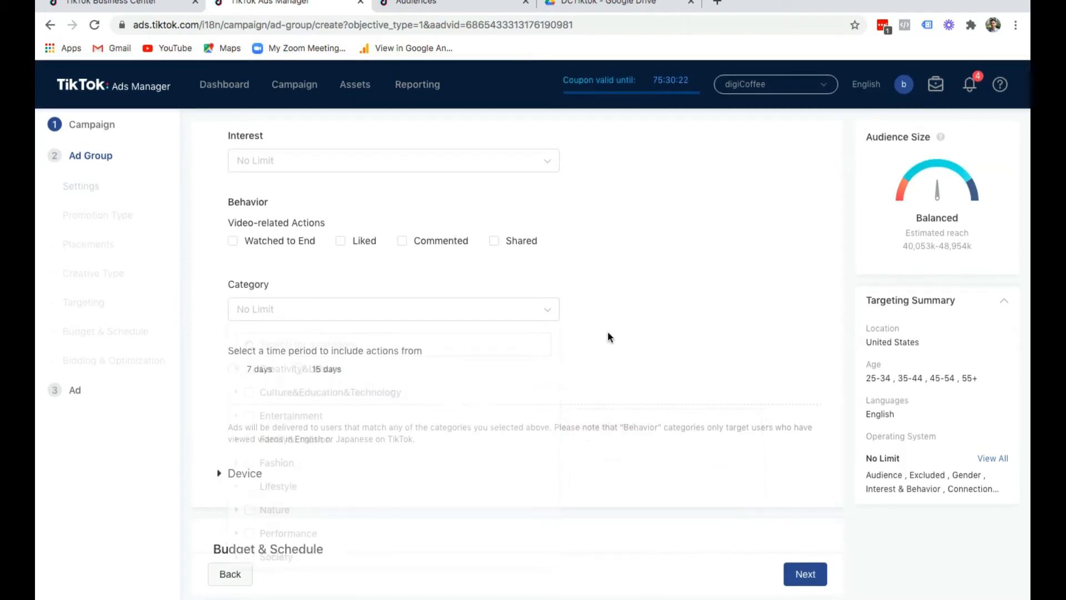
pyautogui.scroll(3, 639, 312)
pyautogui.scroll(1, 639, 318)
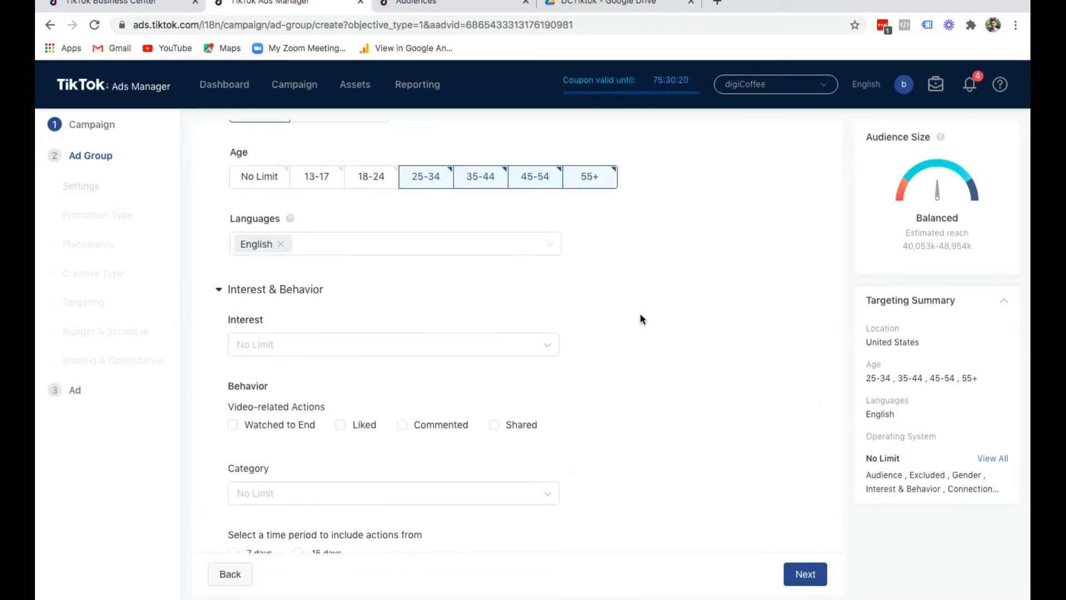
pyautogui.scroll(-2, 607, 354)
pyautogui.scroll(3, 608, 354)
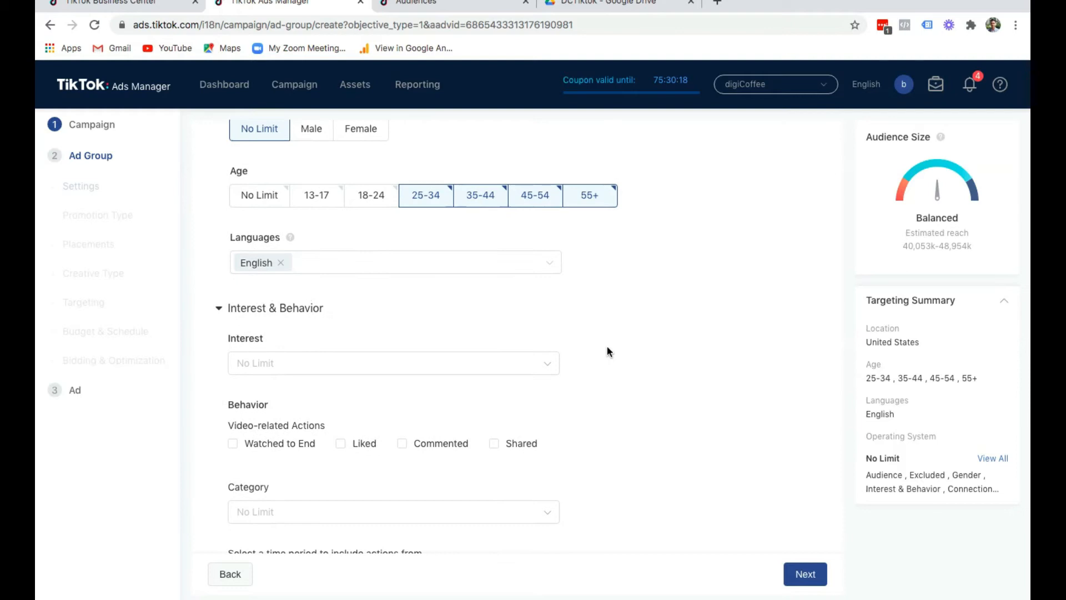
pyautogui.scroll(-3, 691, 389)
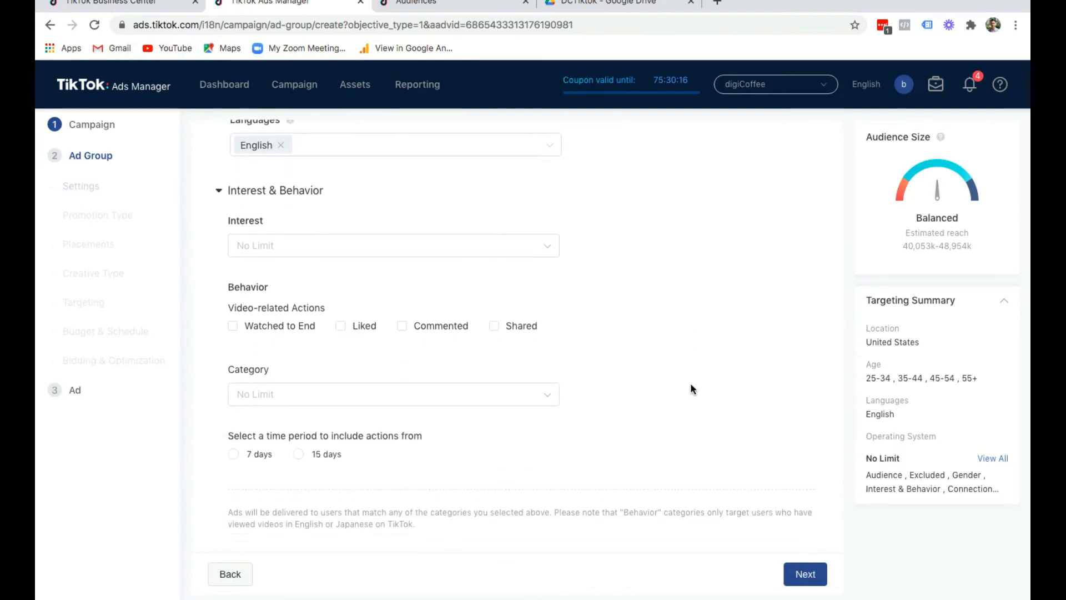
# Expand the ad group's Device targeting and review its operating system, OS version, connection type and carrier options
pyautogui.scroll(-3, 692, 389)
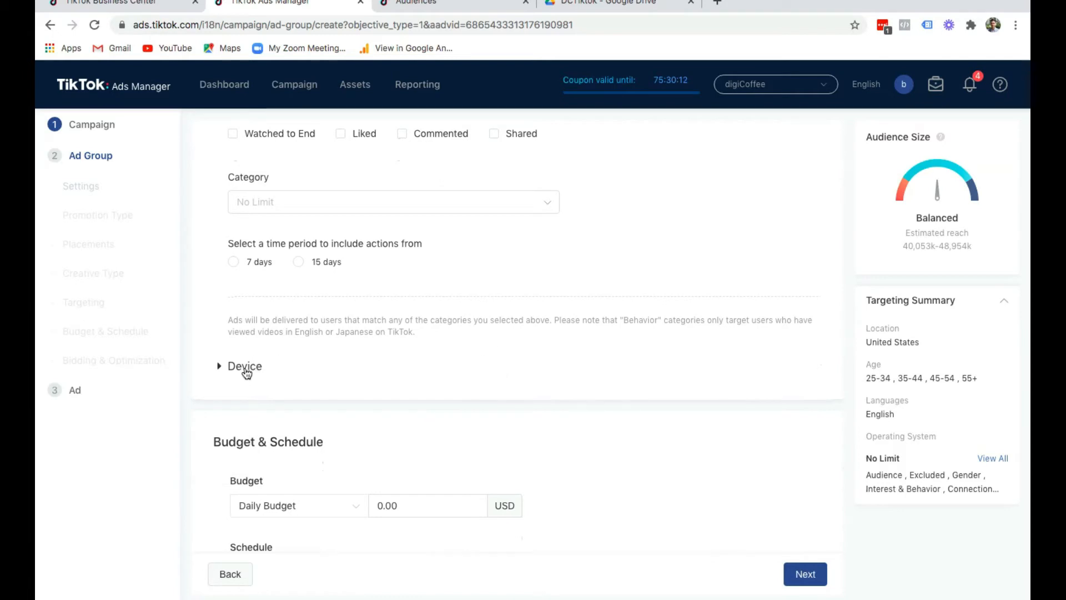
pyautogui.click(245, 367)
pyautogui.scroll(-2, 472, 308)
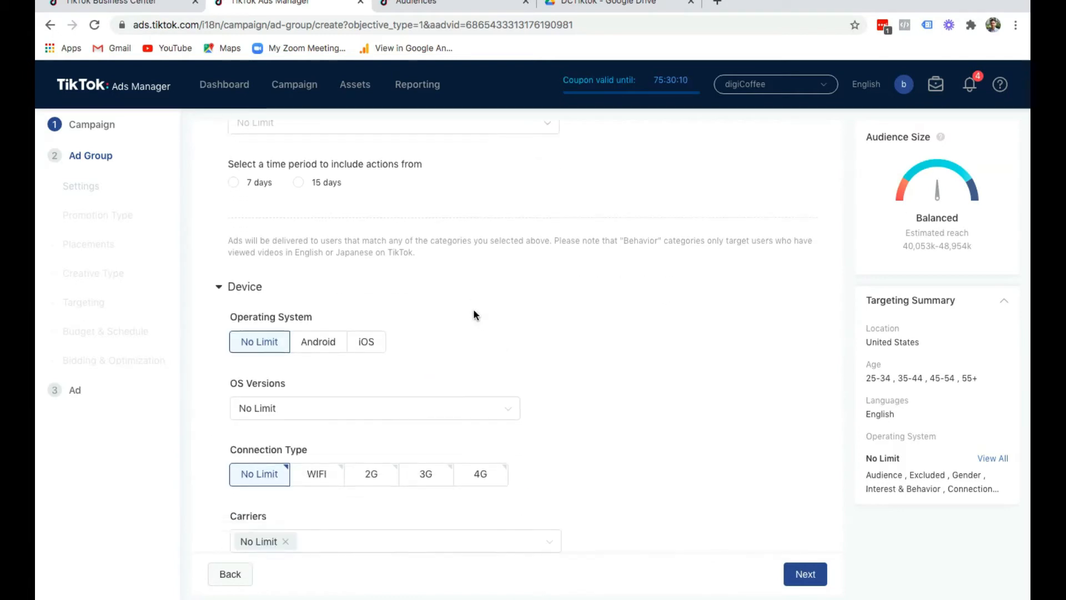
pyautogui.scroll(-1, 308, 356)
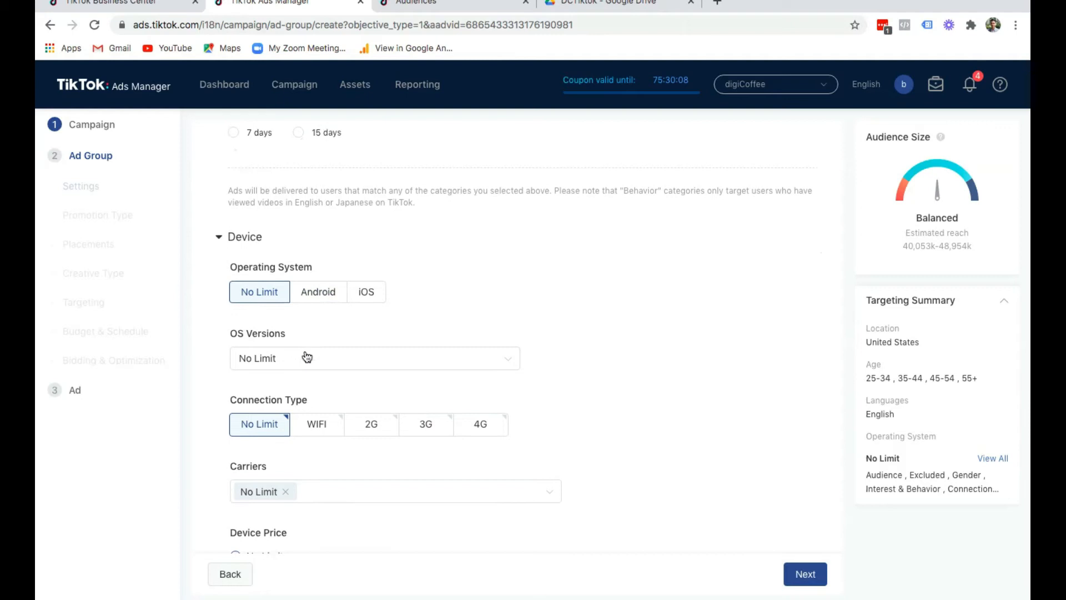
pyautogui.scroll(-1, 488, 331)
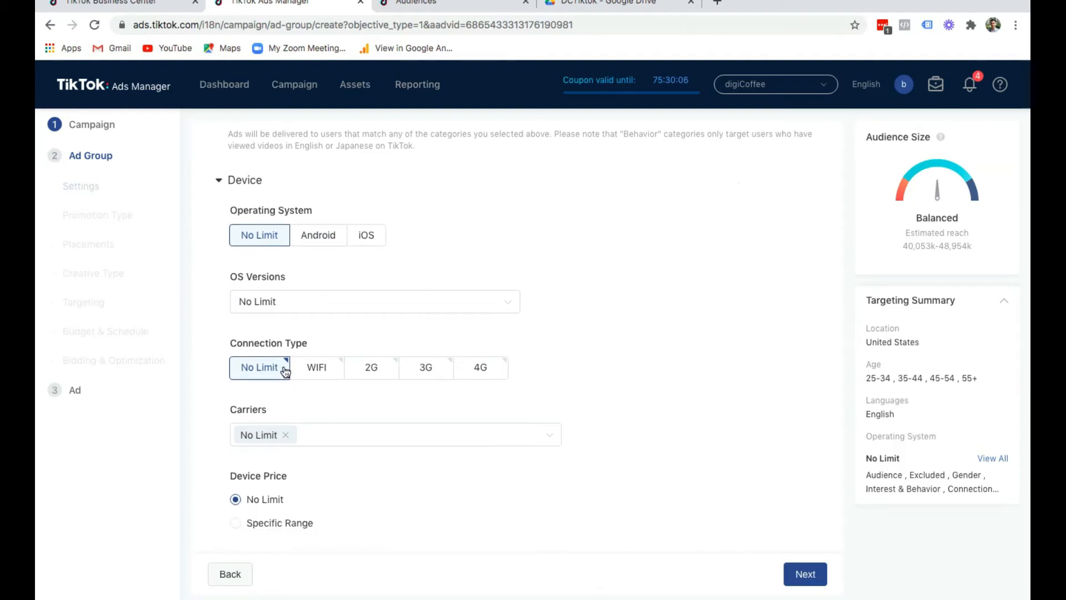
pyautogui.scroll(-1, 626, 340)
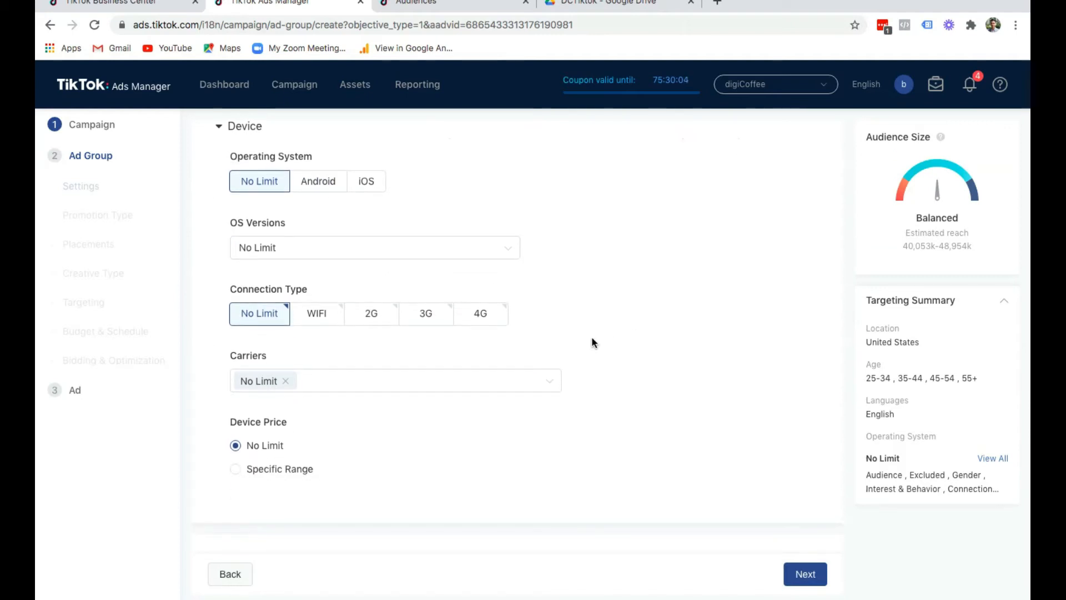
pyautogui.scroll(-1, 591, 336)
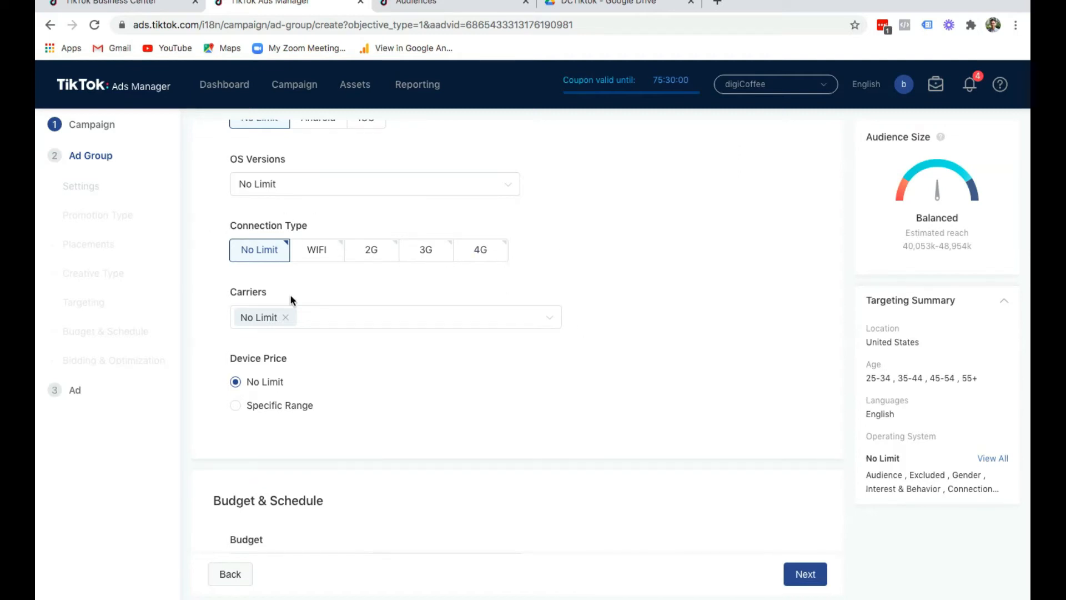
pyautogui.click(313, 316)
pyautogui.scroll(-1, 290, 402)
pyautogui.click(618, 324)
pyautogui.scroll(-1, 325, 307)
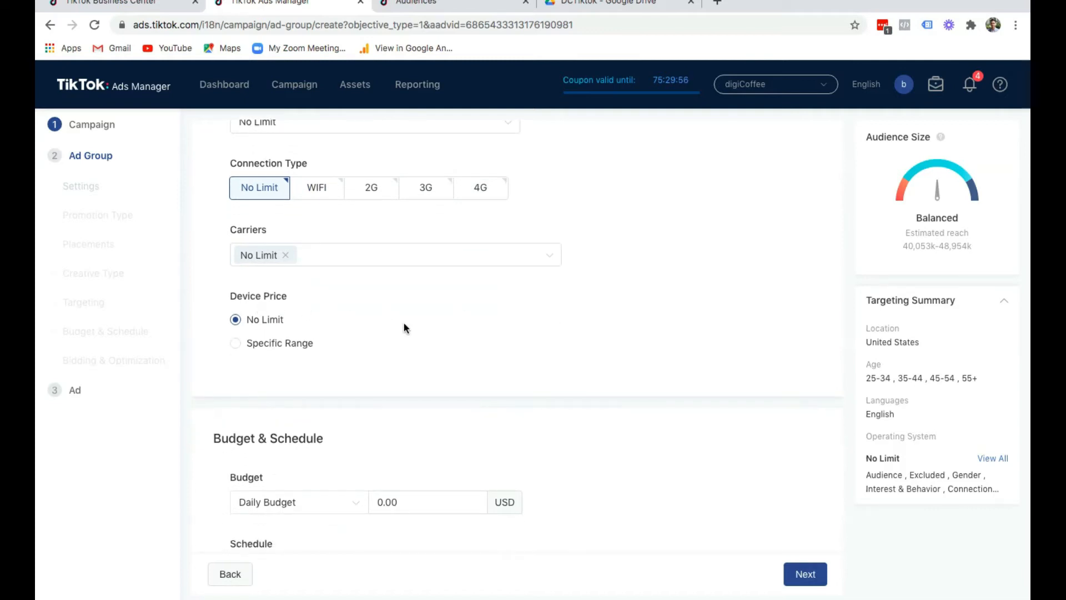
# Try the Specific Range option for Device Price and return it to No Limit
pyautogui.scroll(-1, 404, 328)
pyautogui.scroll(-1, 371, 325)
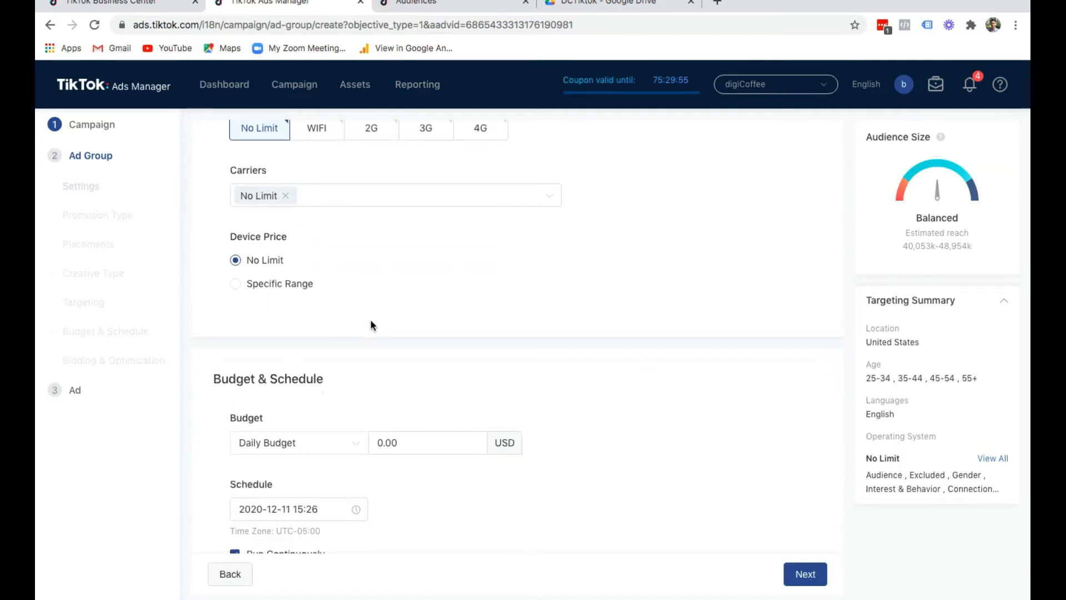
pyautogui.click(268, 284)
pyautogui.click(235, 261)
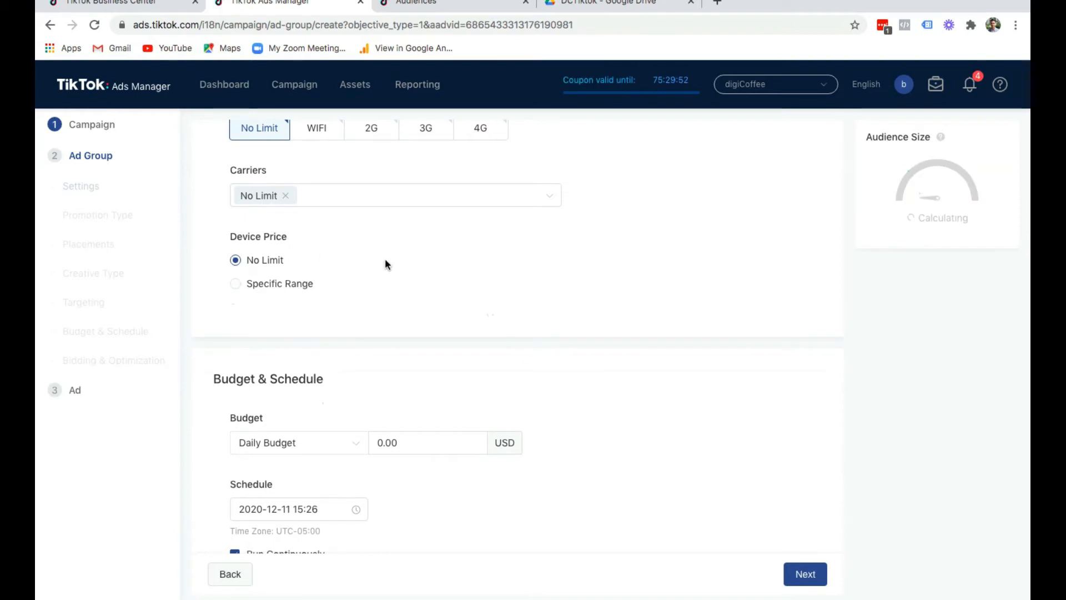
# Set the ad group's daily budget to 20.00 USD
pyautogui.scroll(-4, 384, 261)
pyautogui.scroll(-2, 387, 264)
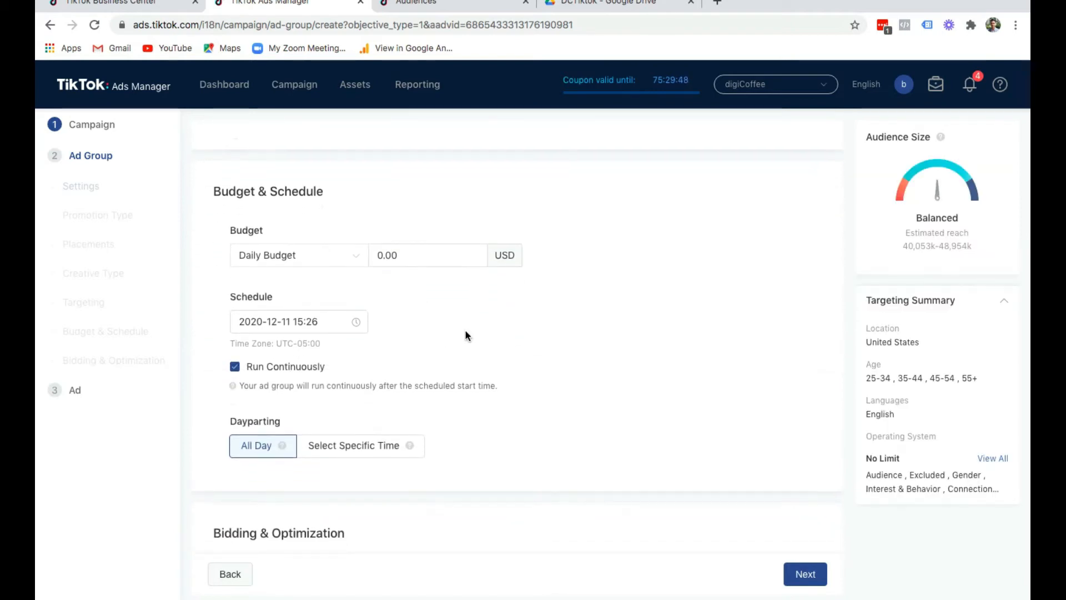
pyautogui.scroll(1, 466, 332)
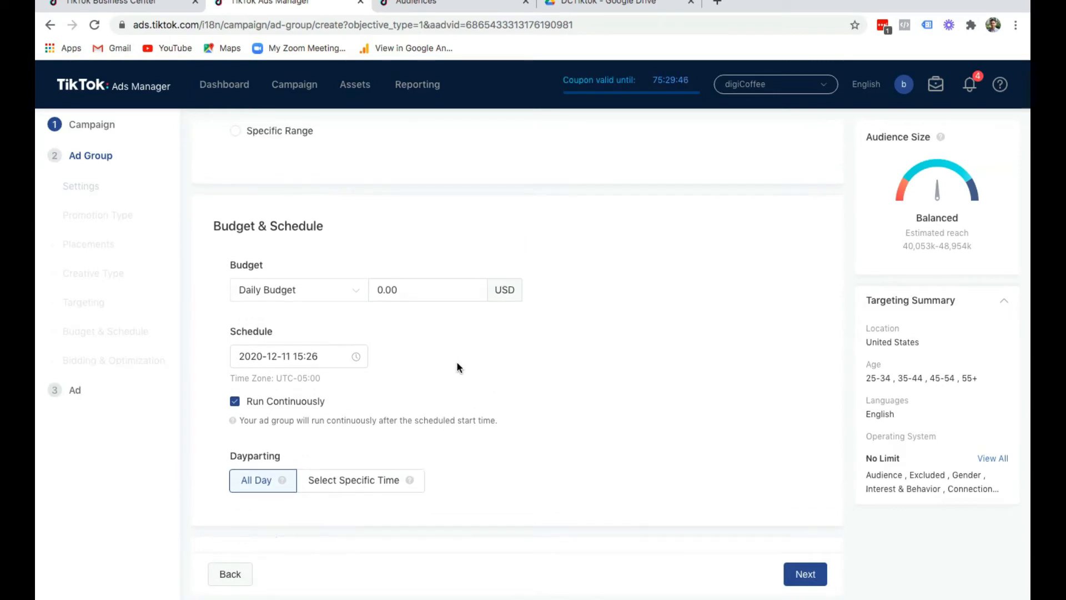
pyautogui.click(409, 293)
pyautogui.write('20.00')
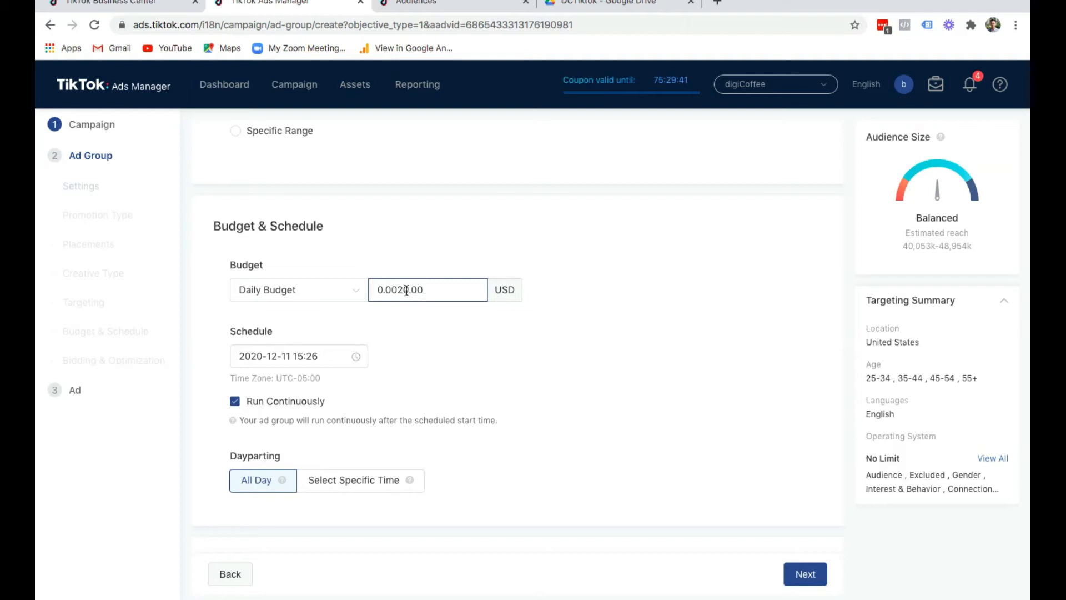
pyautogui.doubleClick(404, 290)
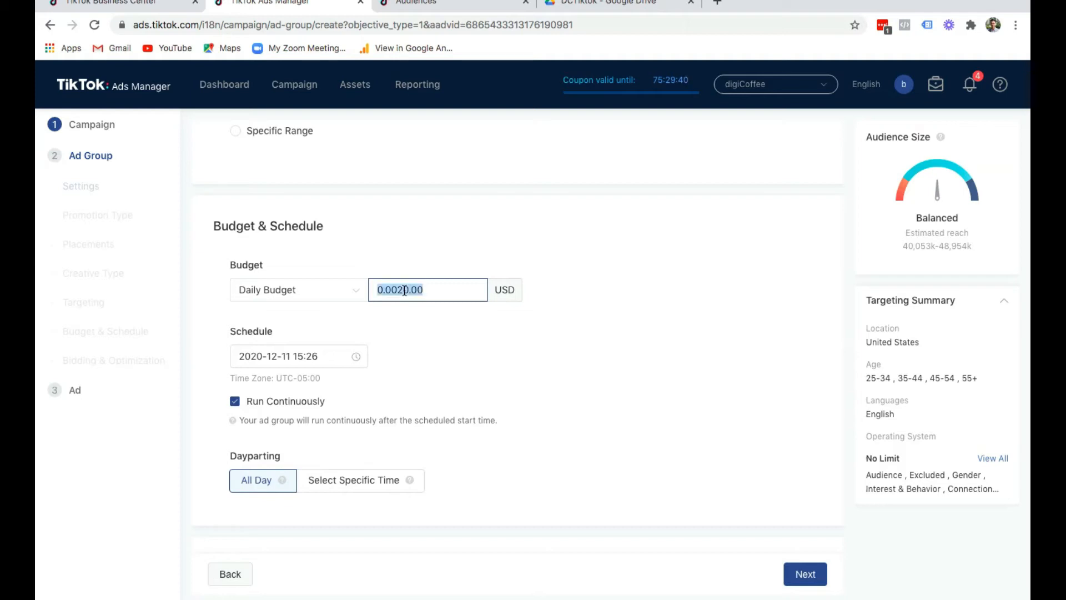
pyautogui.write('20')
# Try capping the bid at 0.50 USD per click, clear the amount and switch Bid Control back off
pyautogui.scroll(-1, 579, 336)
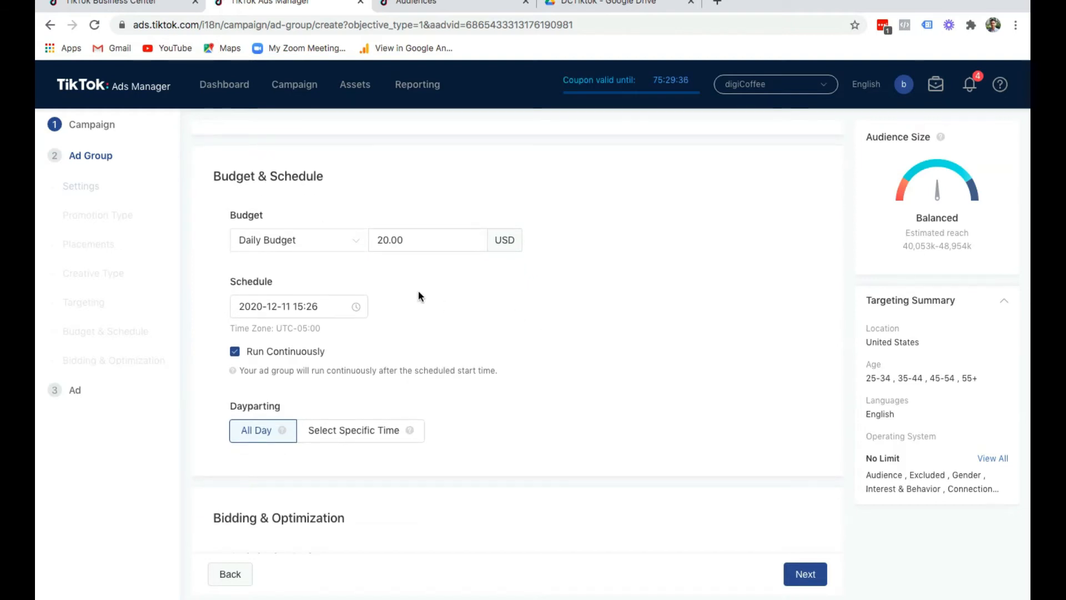
pyautogui.scroll(-2, 463, 301)
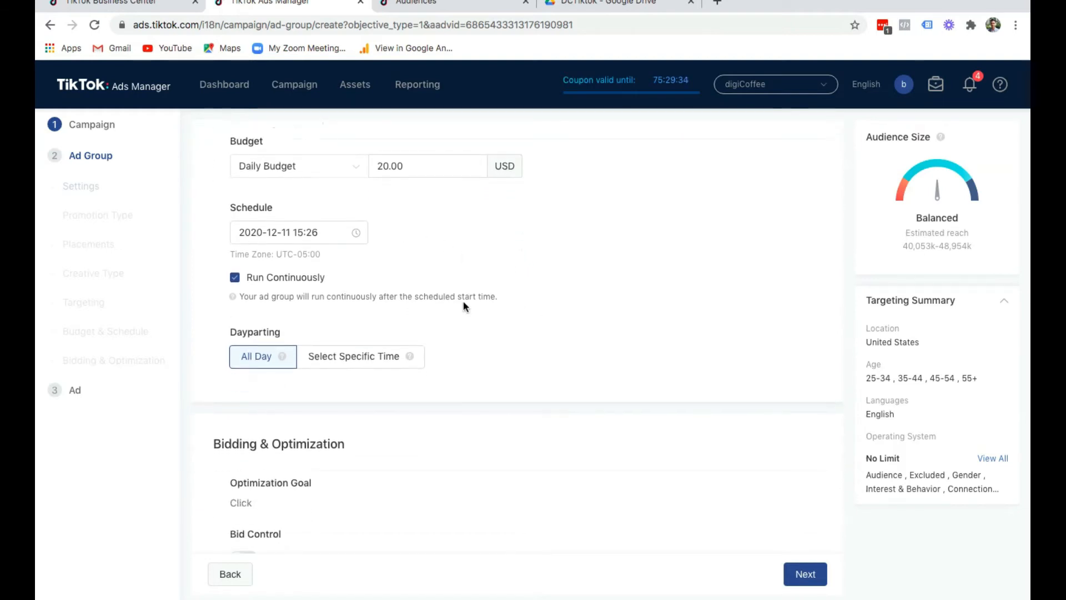
pyautogui.scroll(-2, 450, 290)
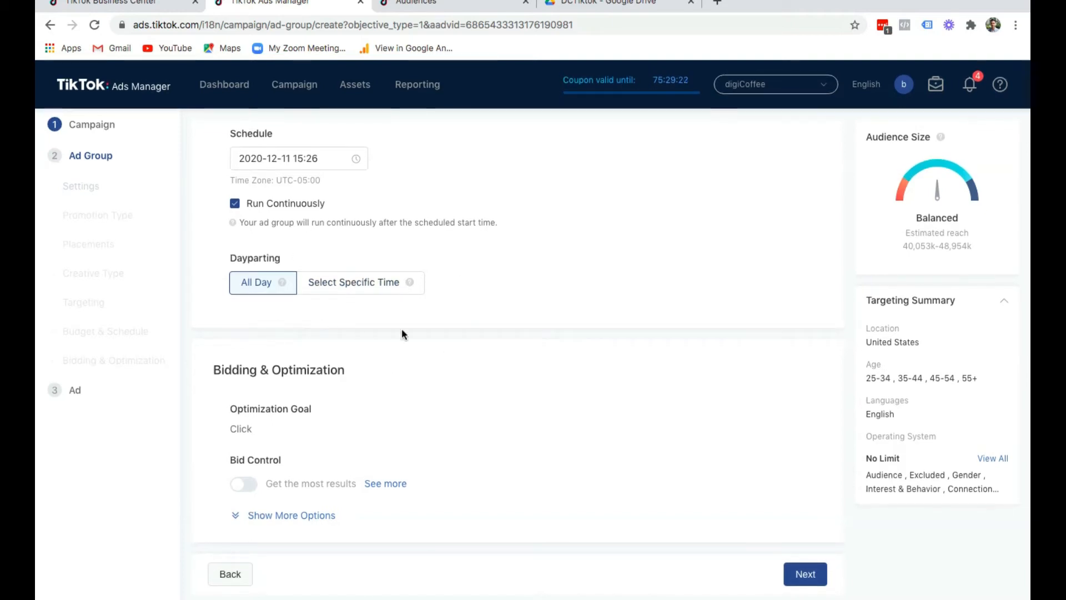
pyautogui.click(242, 486)
pyautogui.scroll(-2, 384, 406)
pyautogui.click(305, 468)
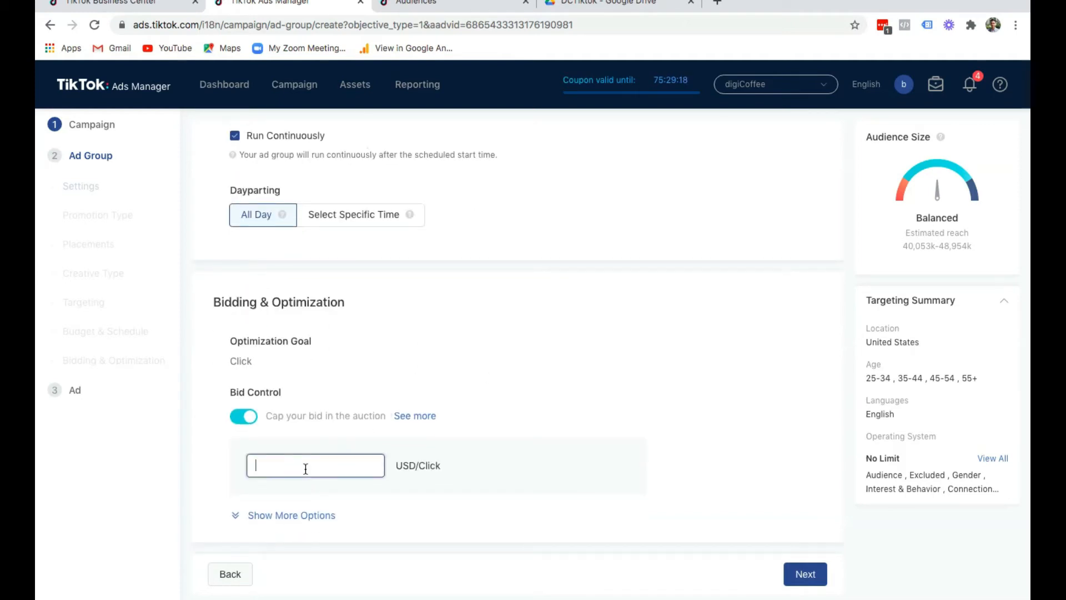
pyautogui.write('.50')
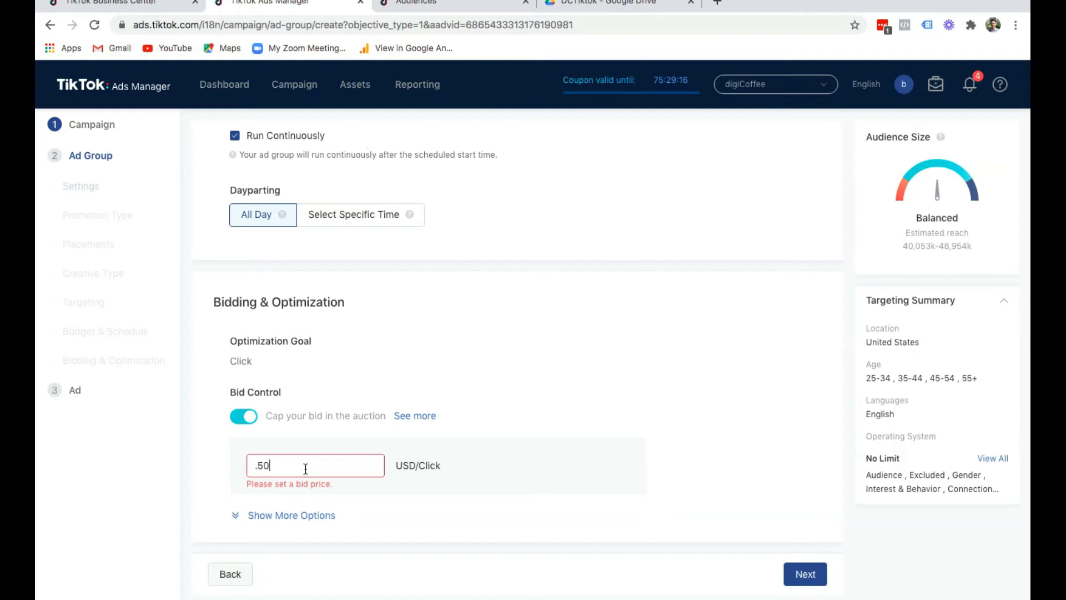
pyautogui.click(506, 402)
pyautogui.doubleClick(333, 462)
pyautogui.press('BackSpace')
pyautogui.click(244, 417)
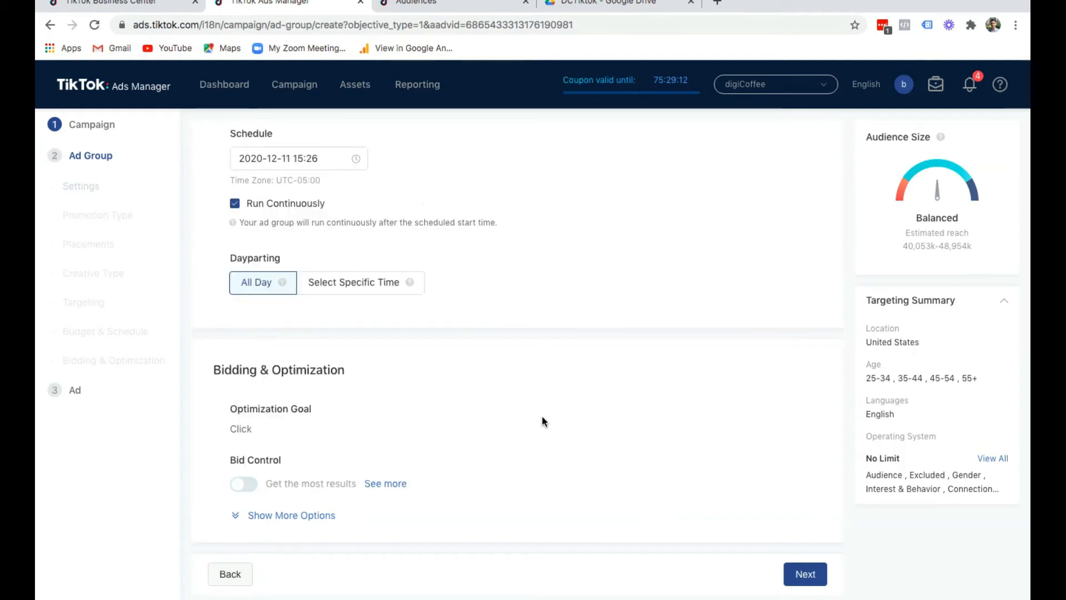
# Try to proceed from the ad group, and set its optimization event to Button Click (Phone Consultation)/Started Booking
pyautogui.click(809, 575)
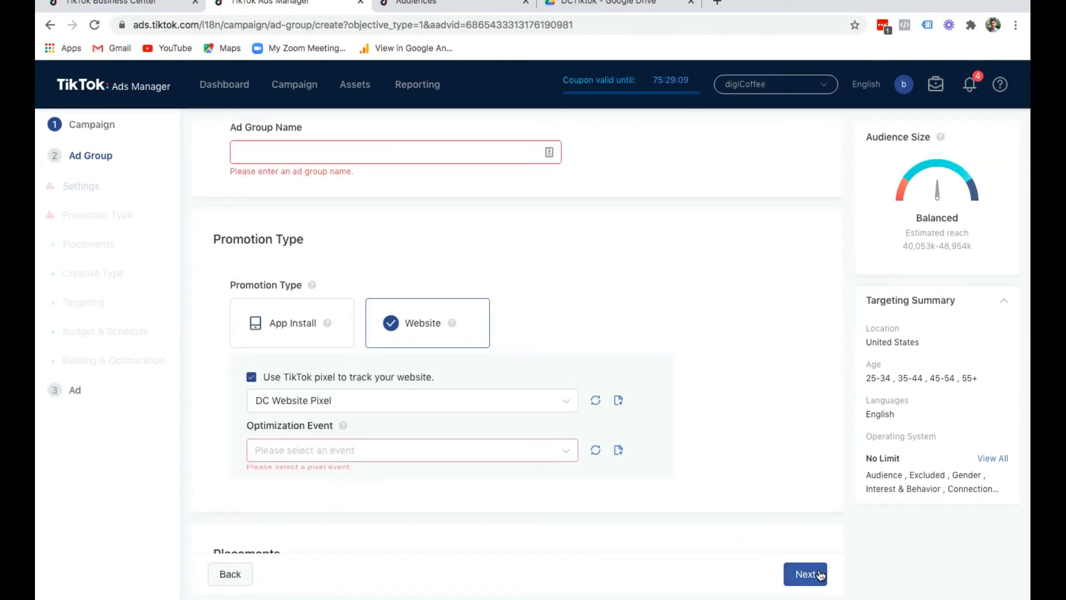
pyautogui.click(498, 448)
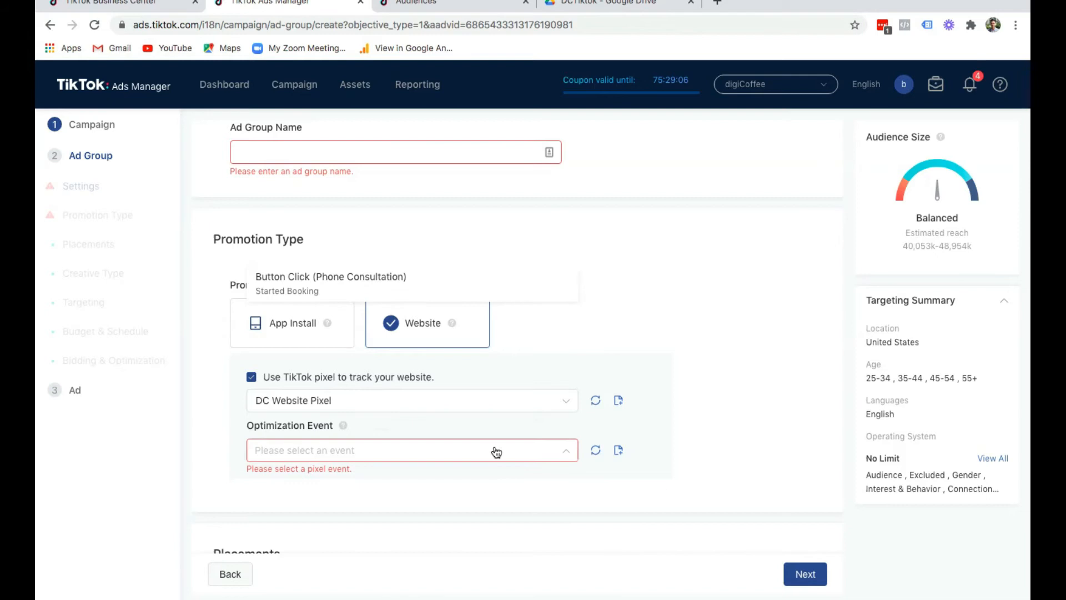
pyautogui.click(711, 323)
pyautogui.scroll(-1, 711, 323)
pyautogui.click(564, 421)
pyautogui.click(449, 464)
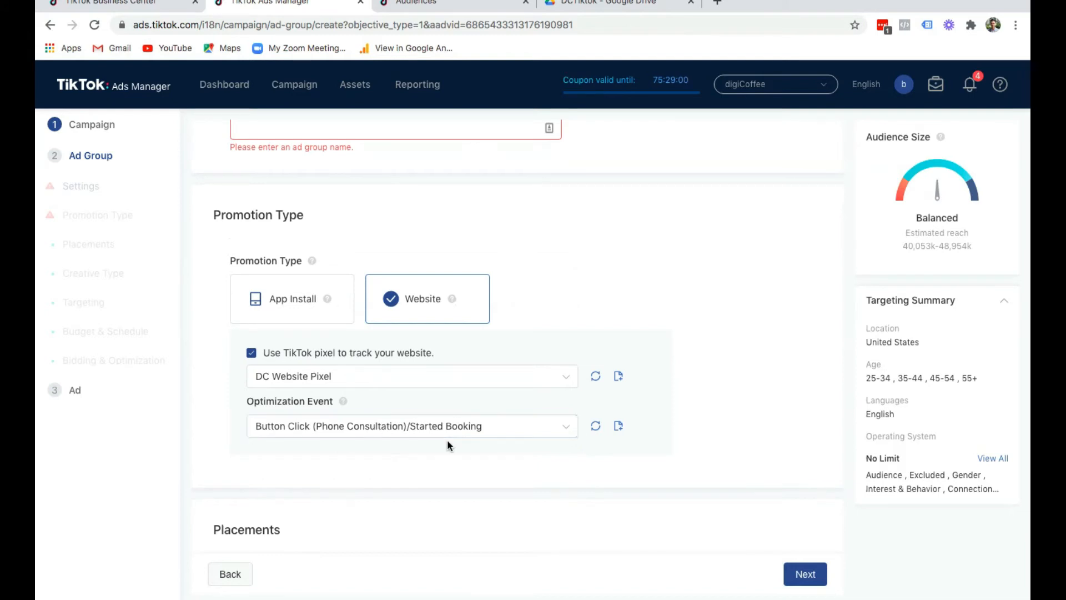
pyautogui.scroll(-1, 768, 340)
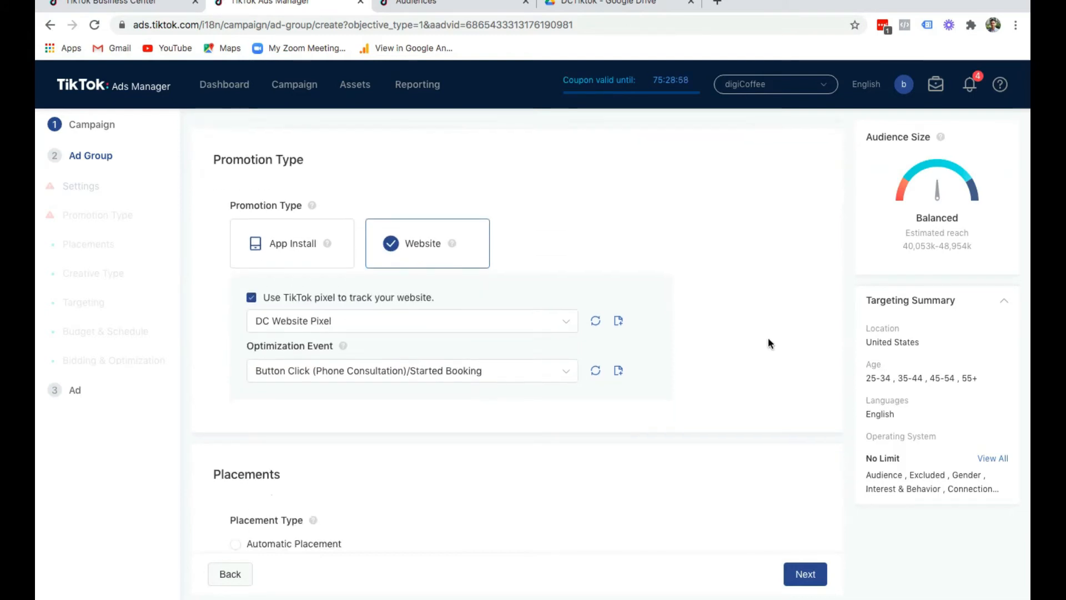
pyautogui.scroll(-2, 707, 317)
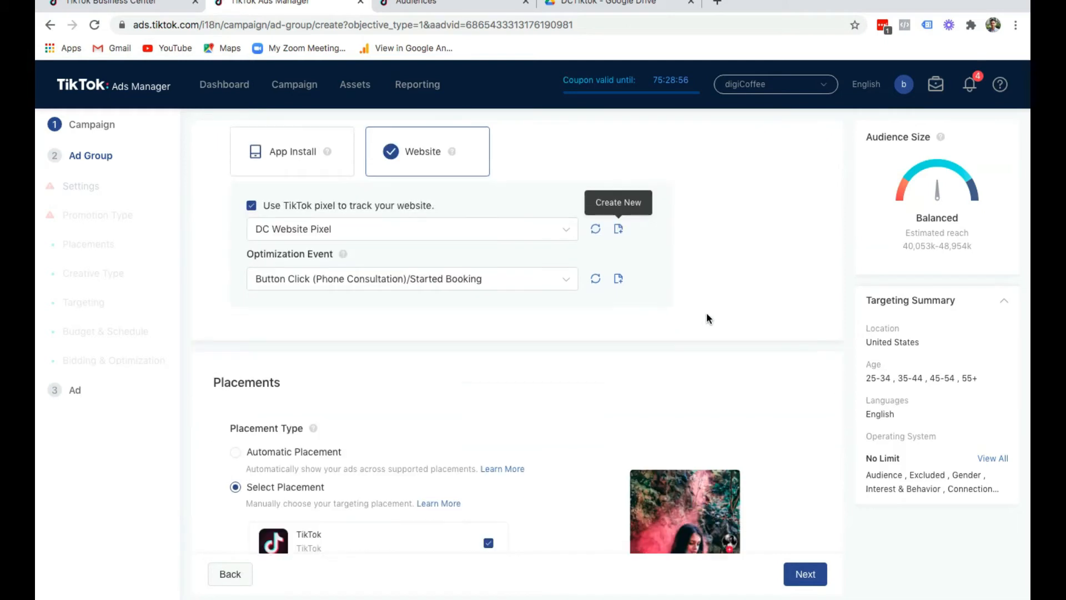
# Review the ad group's name, promotion type and remaining settings, and continue to creating the ad
pyautogui.scroll(-1, 716, 302)
pyautogui.scroll(2, 742, 264)
pyautogui.scroll(4, 741, 258)
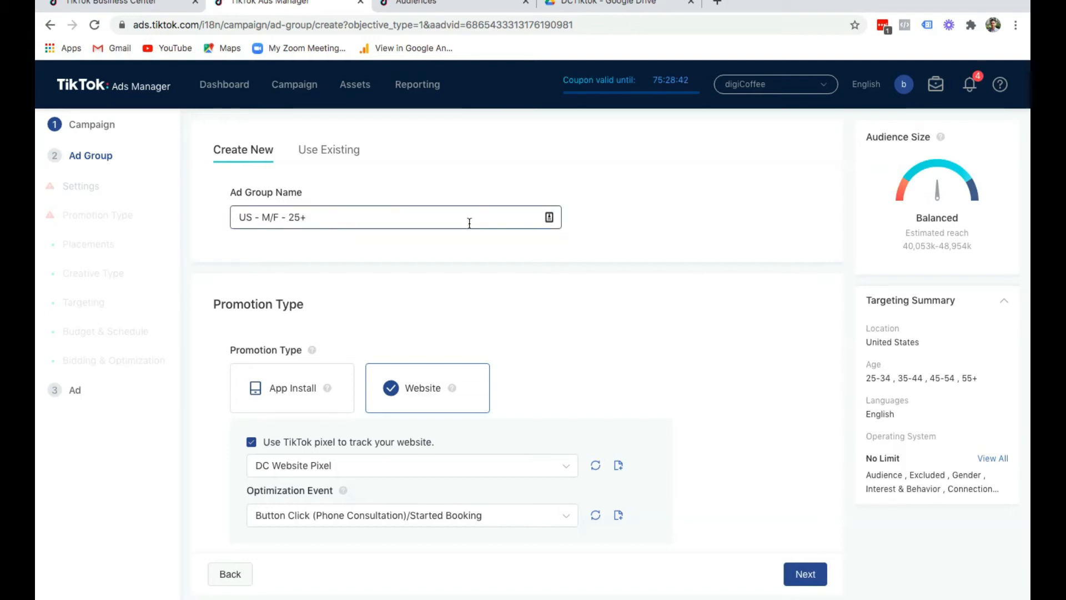
pyautogui.scroll(-5, 698, 357)
pyautogui.scroll(-20, 757, 366)
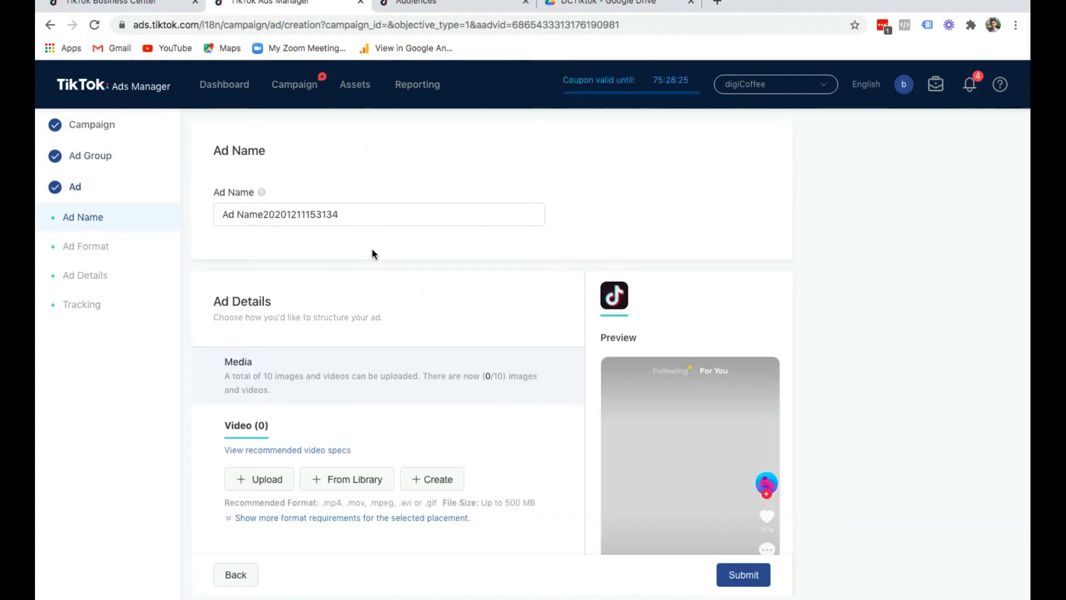
# Replace the default ad name with the presenter's first name followed by "talking to Local Business Owner"
pyautogui.click(348, 213)
pyautogui.tripleClick(366, 215)
pyautogui.press('BackSpace')
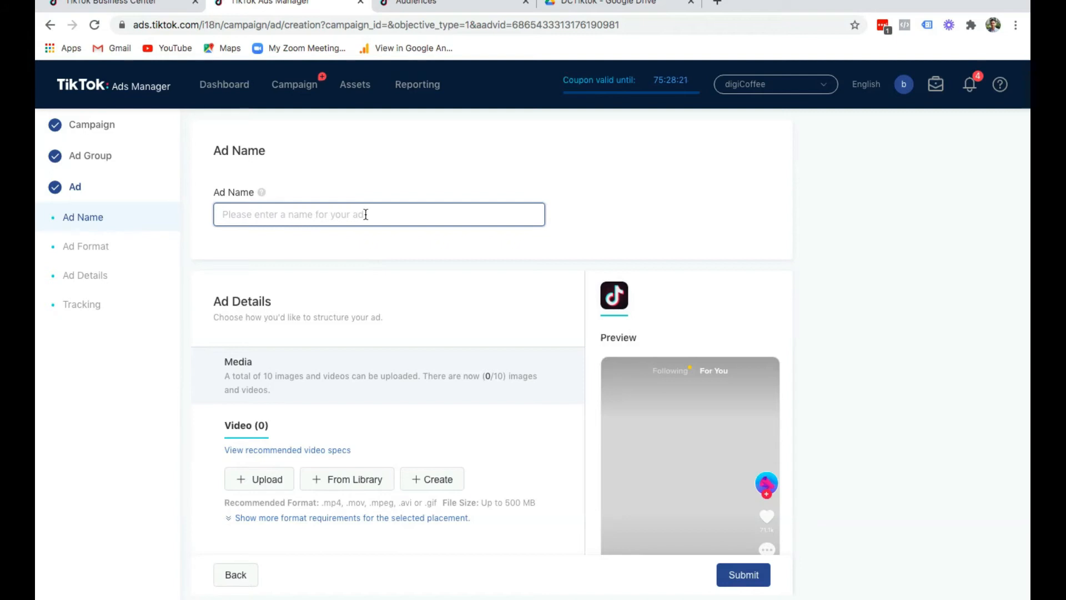
pyautogui.write('Mat talking toL')
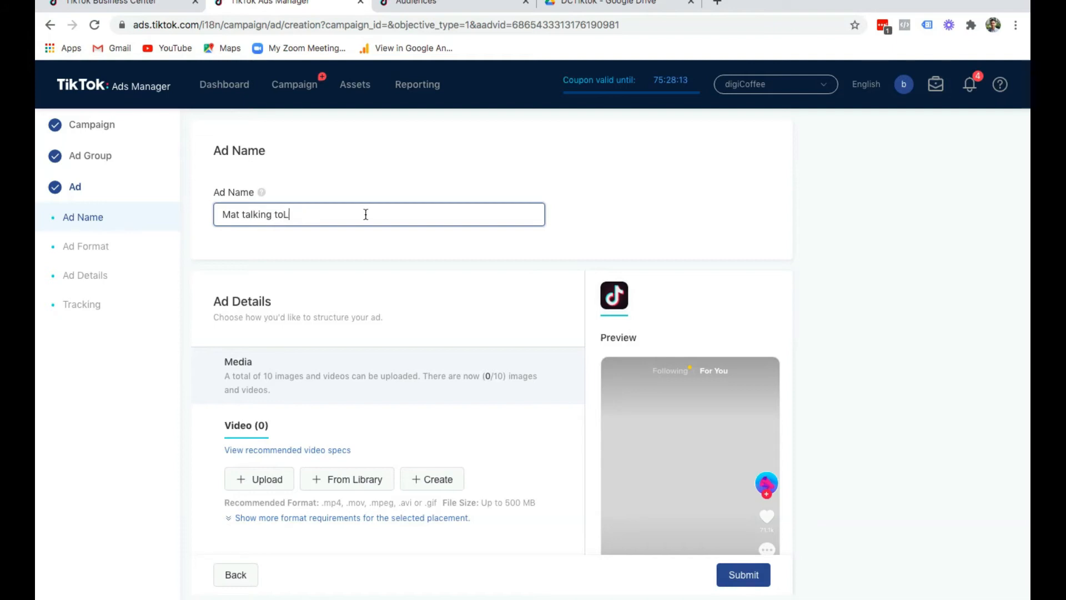
pyautogui.write('wner')
# Upload the video Ad2.2DC.mp4 from the Downloads folder as the ad's media and confirm the upload
pyautogui.scroll(-3, 390, 212)
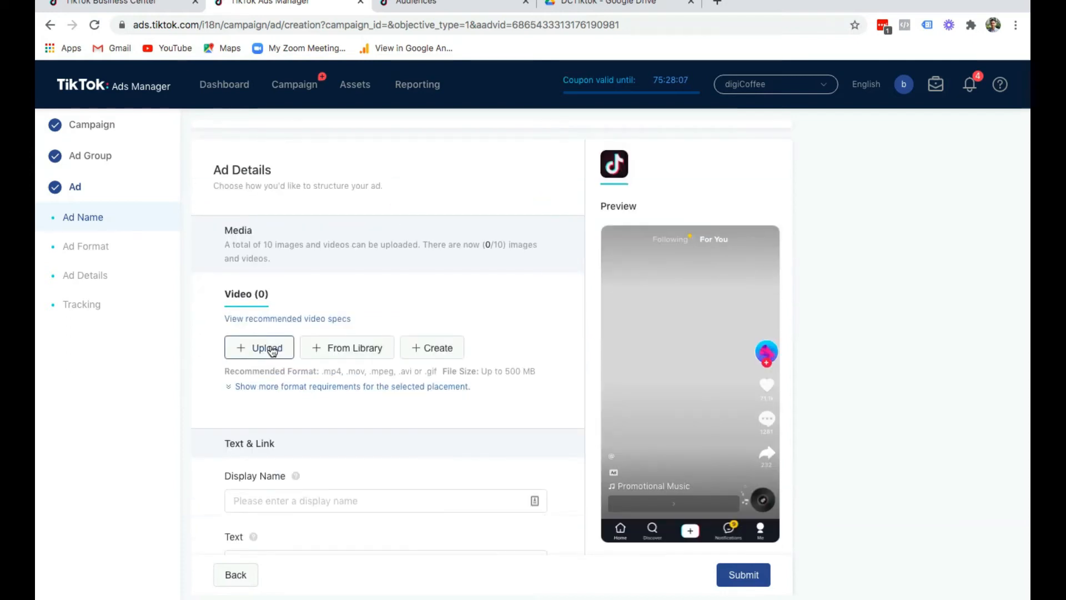
pyautogui.click(272, 349)
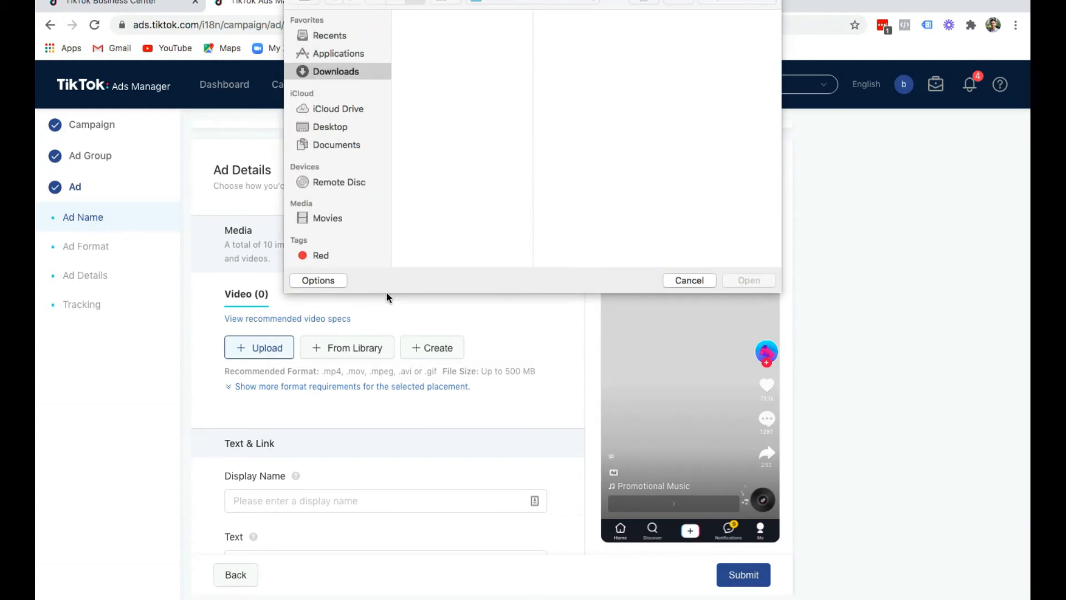
pyautogui.click(439, 30)
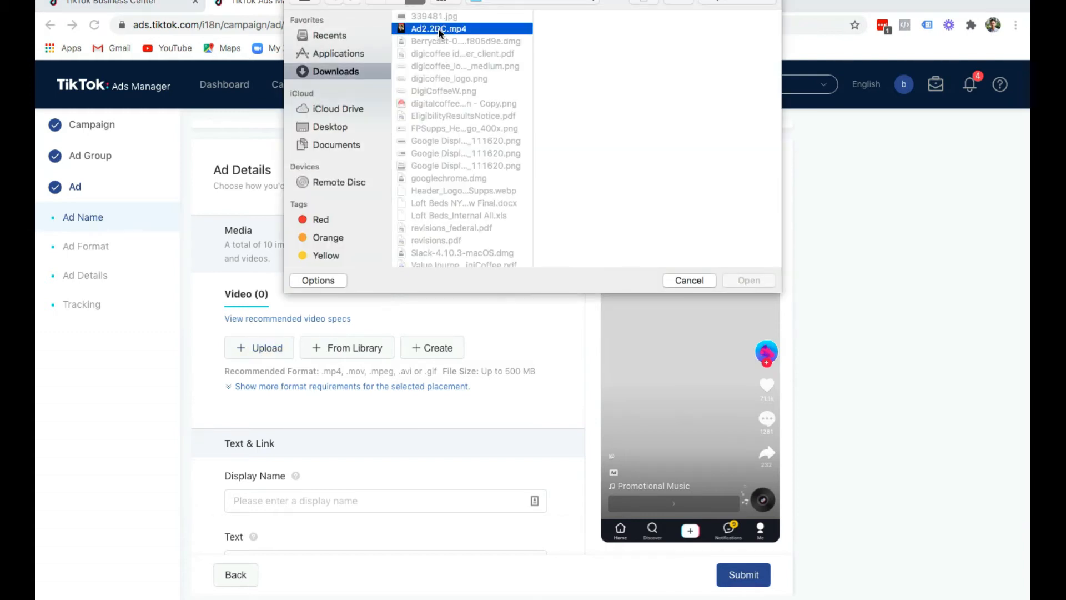
pyautogui.click(746, 282)
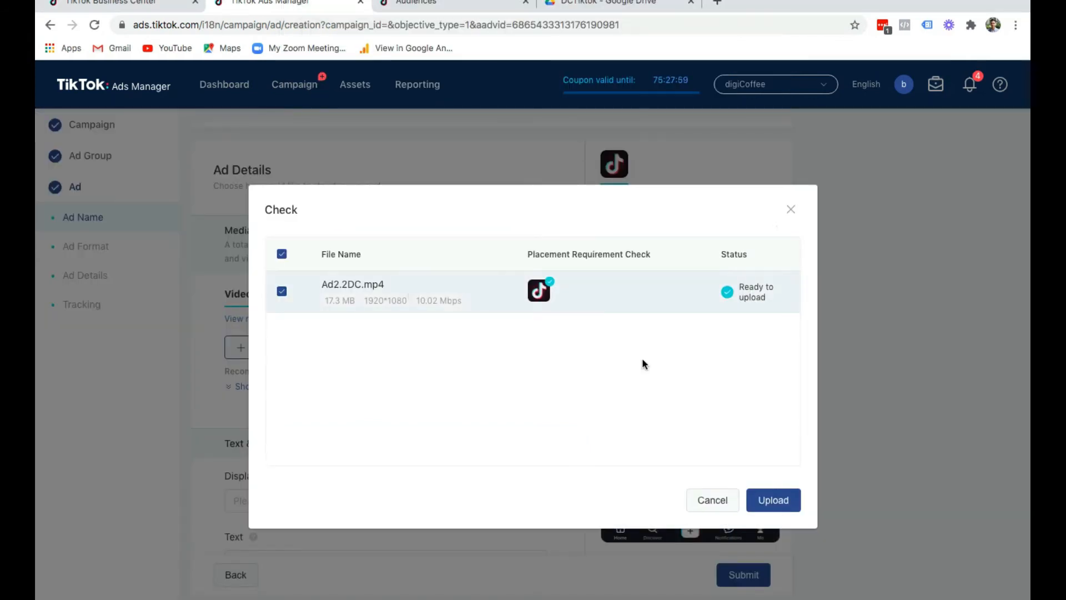
pyautogui.click(777, 499)
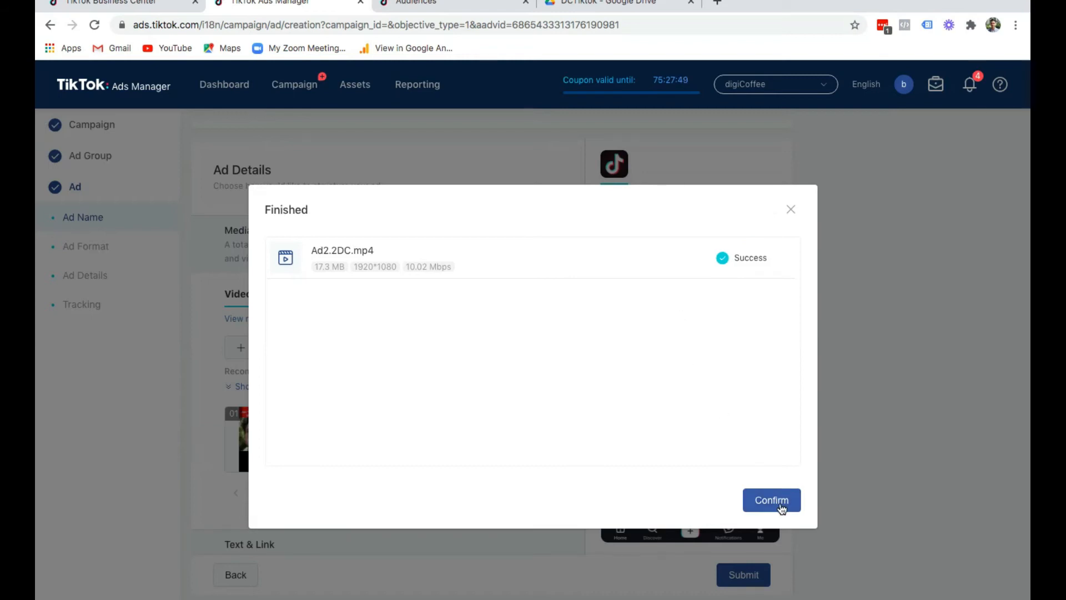
pyautogui.click(780, 502)
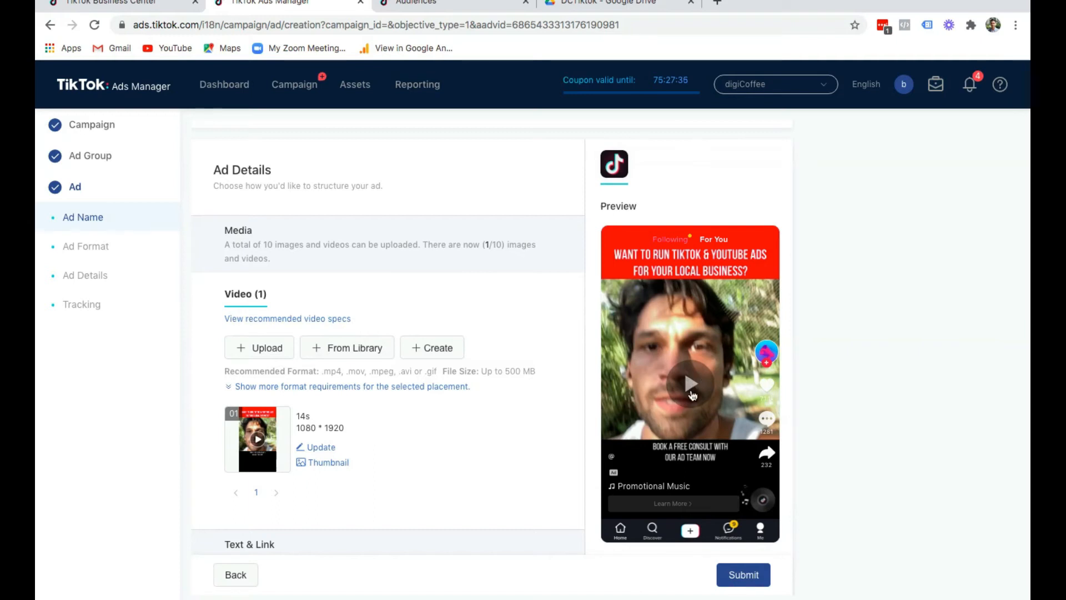
# Play the uploaded video in the ad preview and look over the ad's name and media details
pyautogui.click(690, 384)
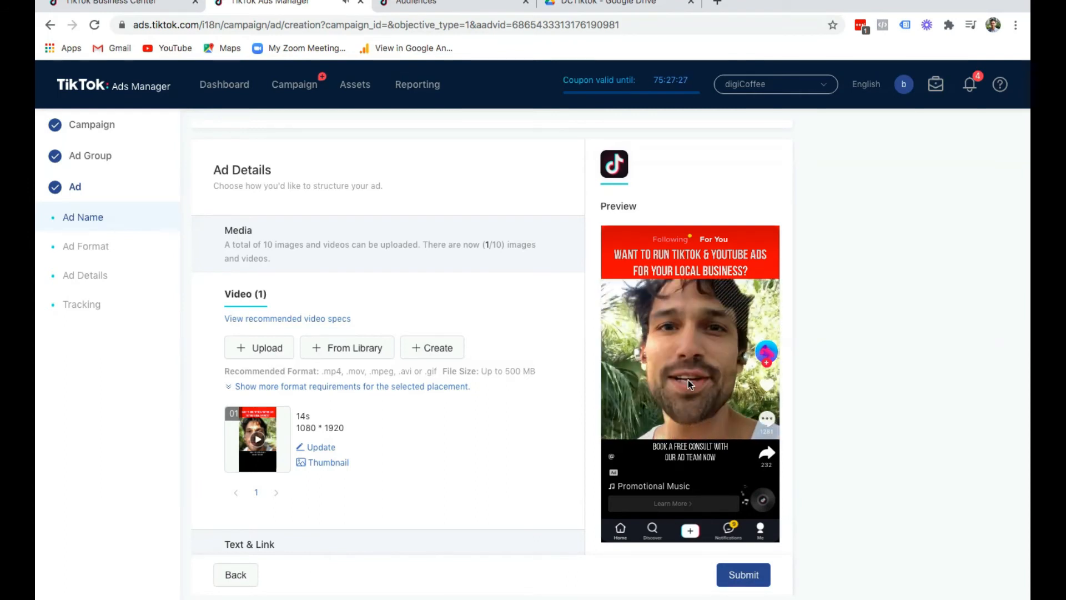
pyautogui.click(676, 387)
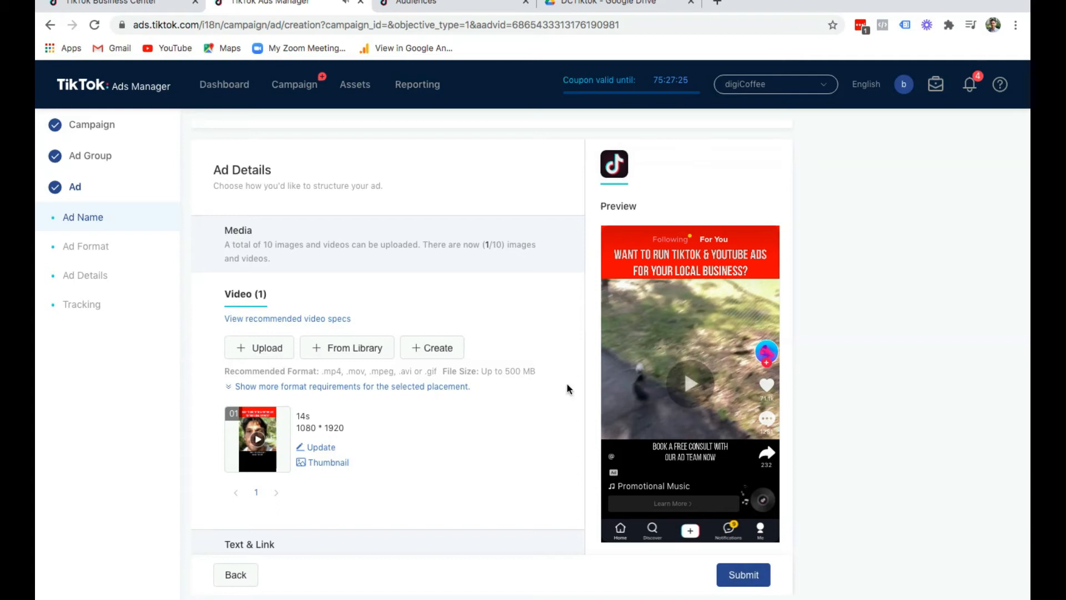
pyautogui.click(681, 399)
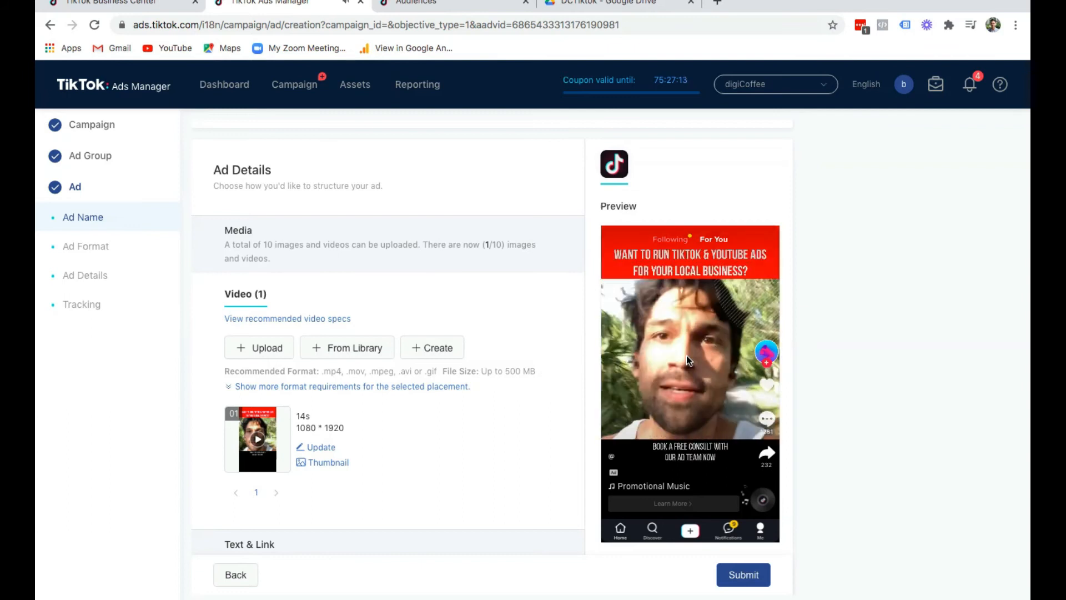
pyautogui.scroll(-4, 507, 340)
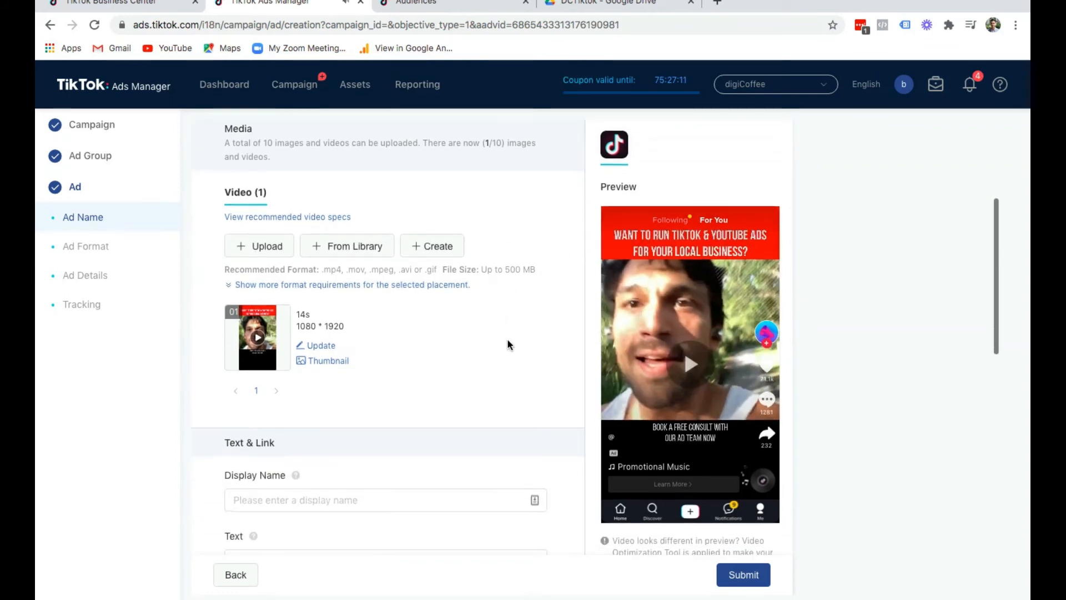
pyautogui.scroll(5, 508, 341)
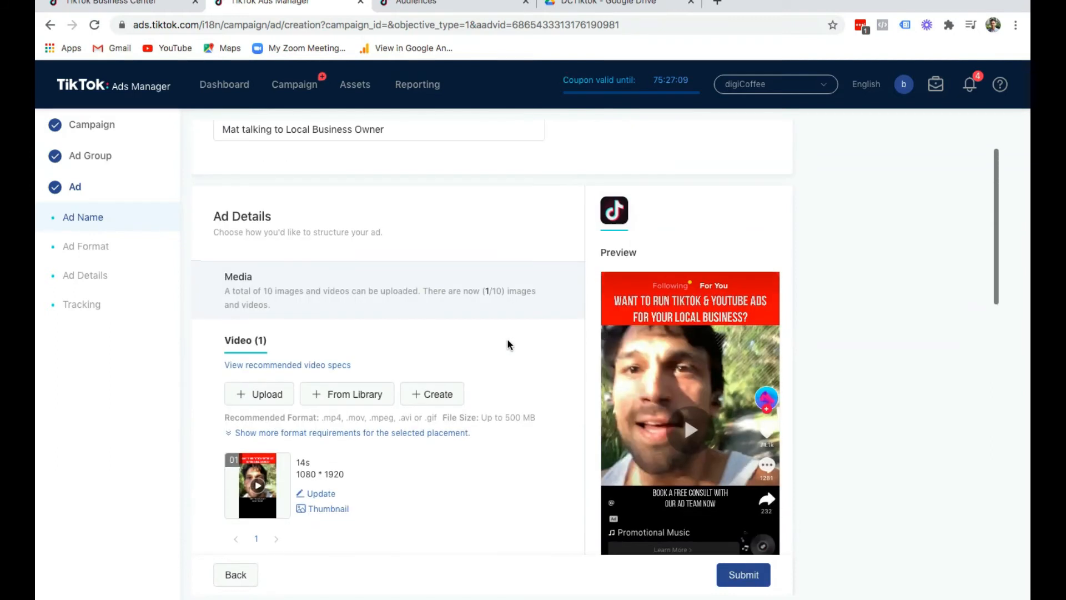
# Set the ad's display name to "Digi.Coffee"
pyautogui.scroll(-2, 507, 341)
pyautogui.scroll(-4, 507, 340)
pyautogui.click(357, 360)
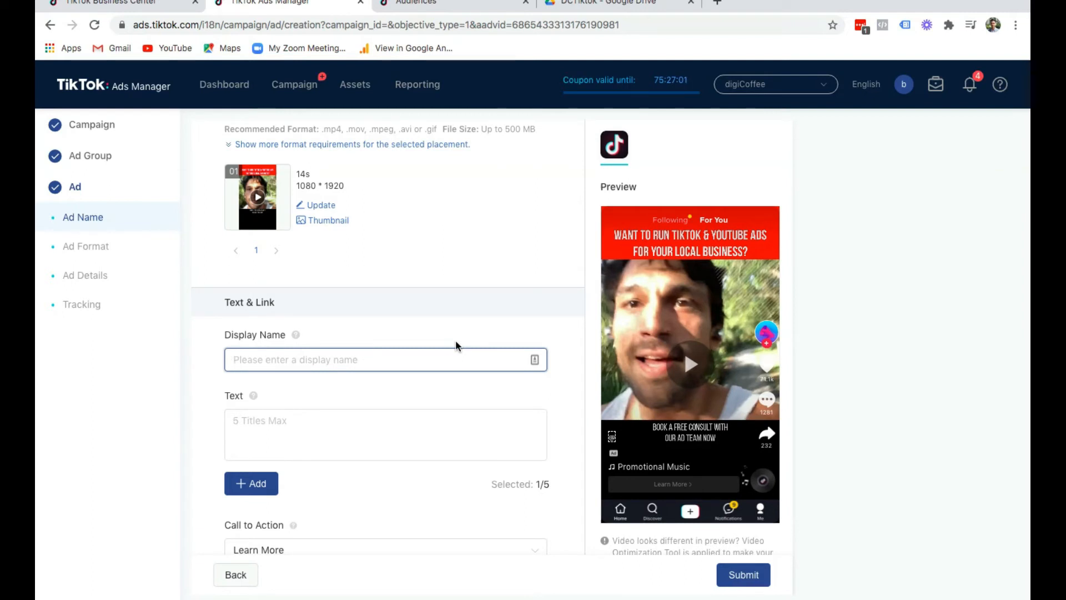
pyautogui.write('Digi')
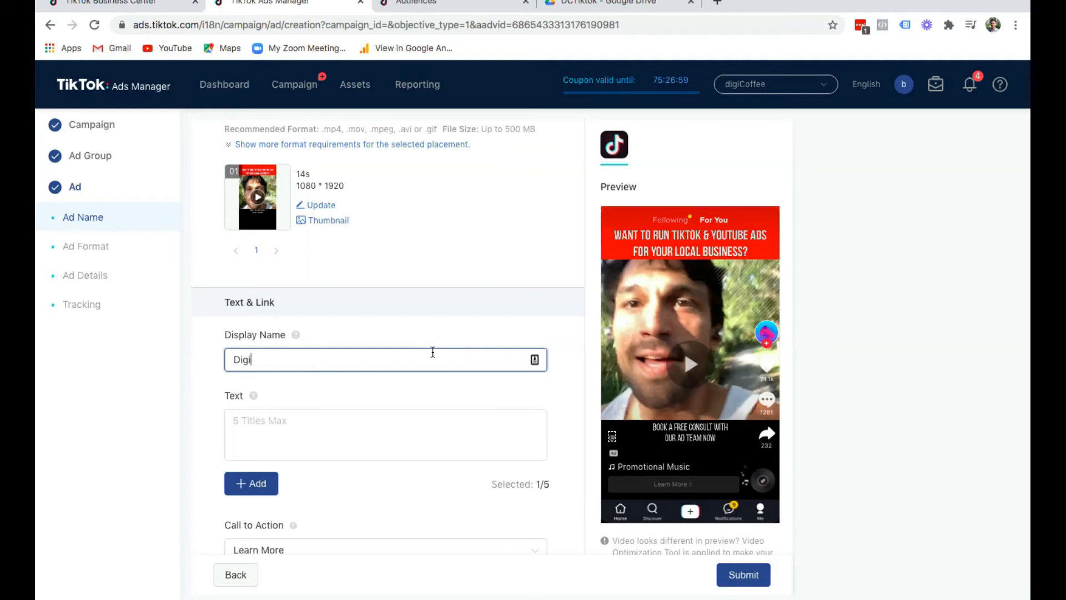
pyautogui.write('.Coffee')
# Try "Ready To Run Ads on TikTok and YouTube?" as the ad text and check it in the preview
pyautogui.click(375, 419)
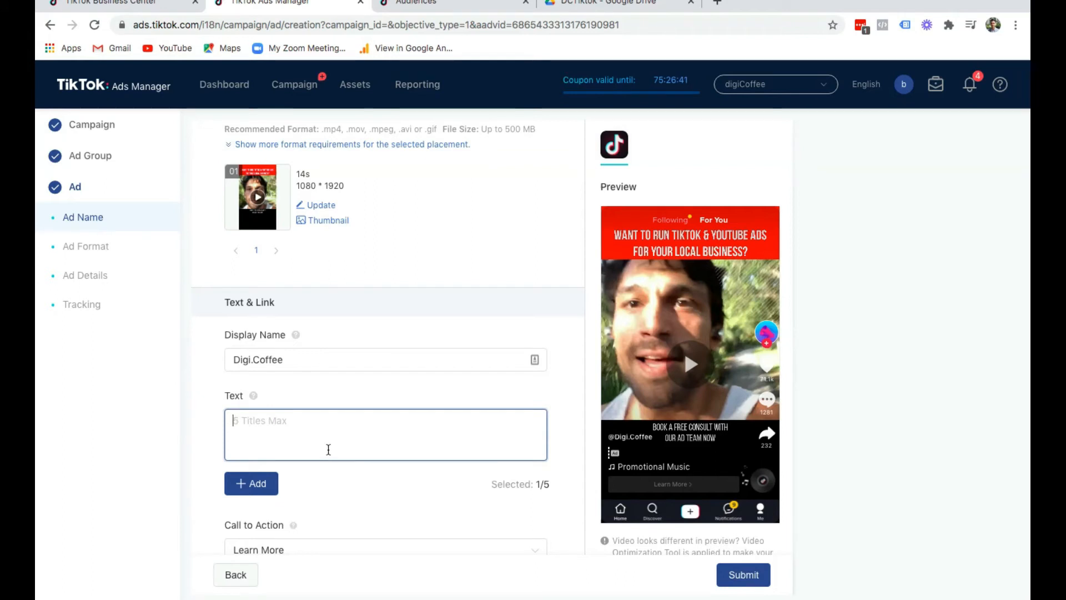
pyautogui.write('Rea')
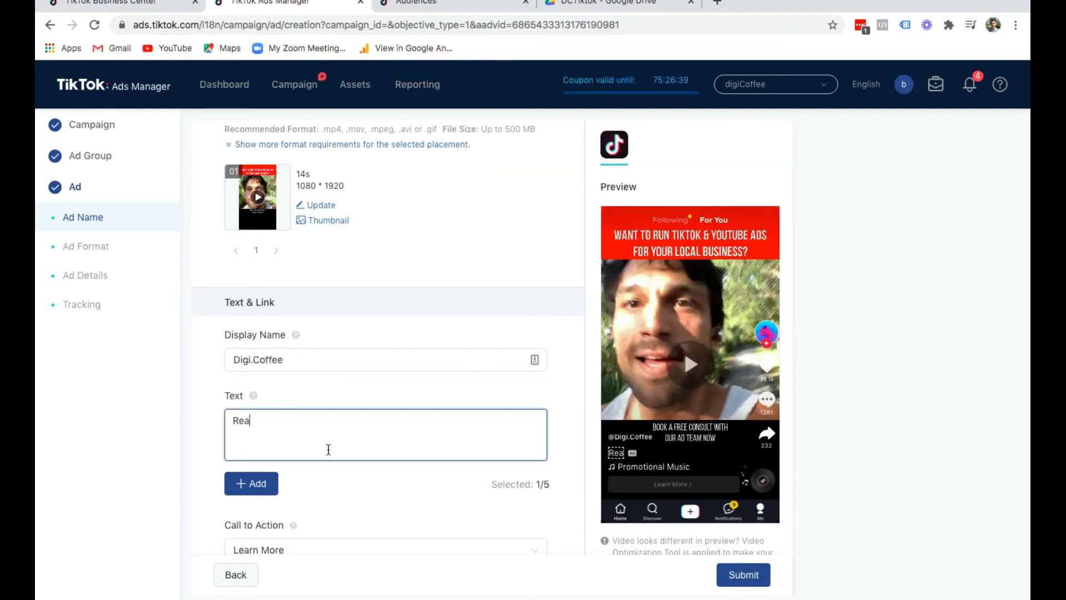
pyautogui.write('dy To Run ')
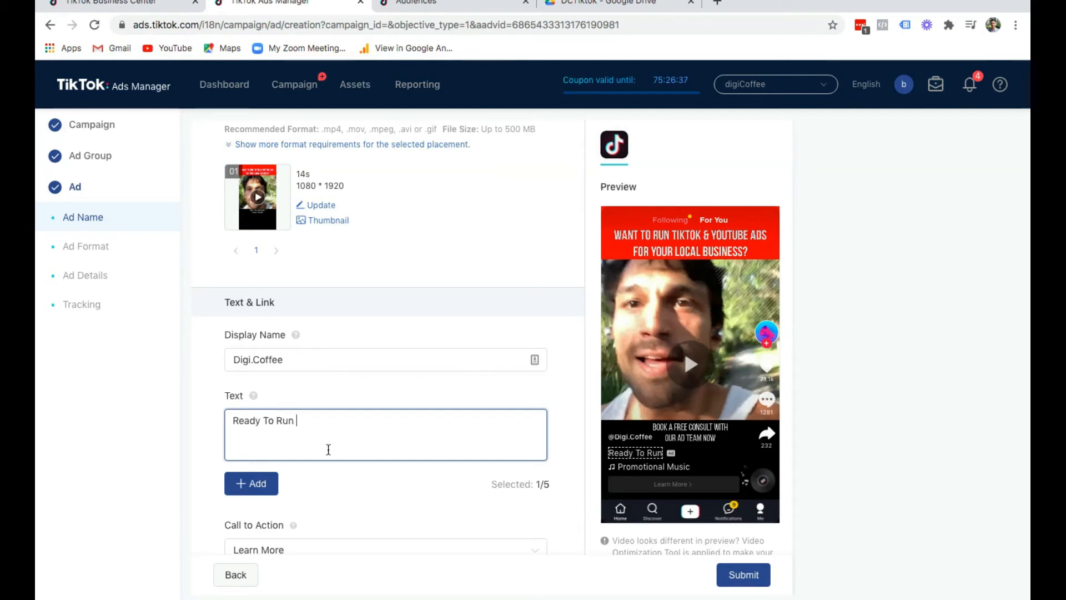
pyautogui.write('Ads on ')
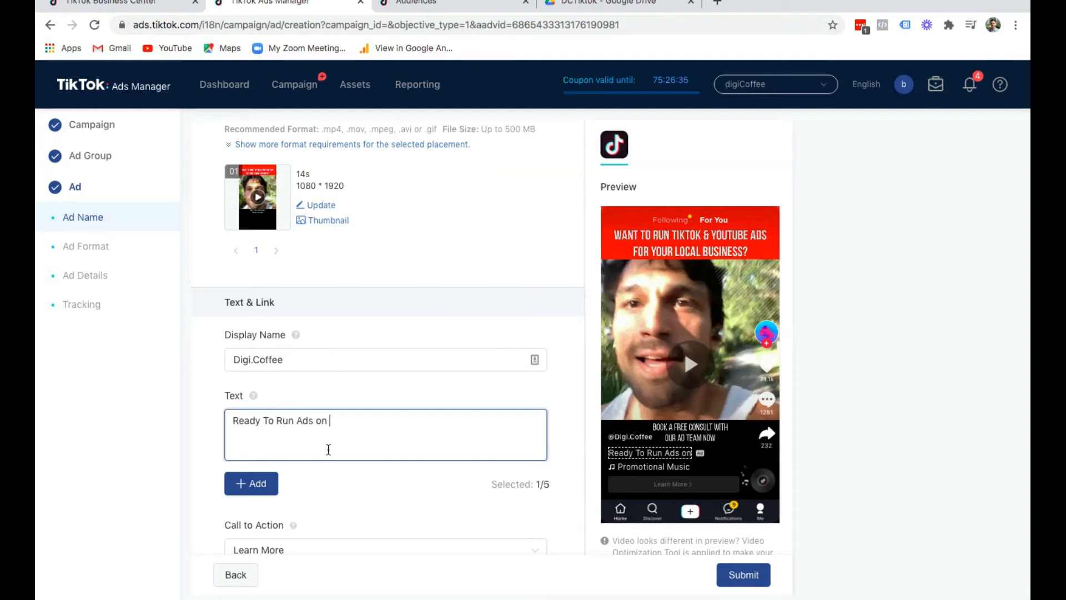
pyautogui.write('TikTok?')
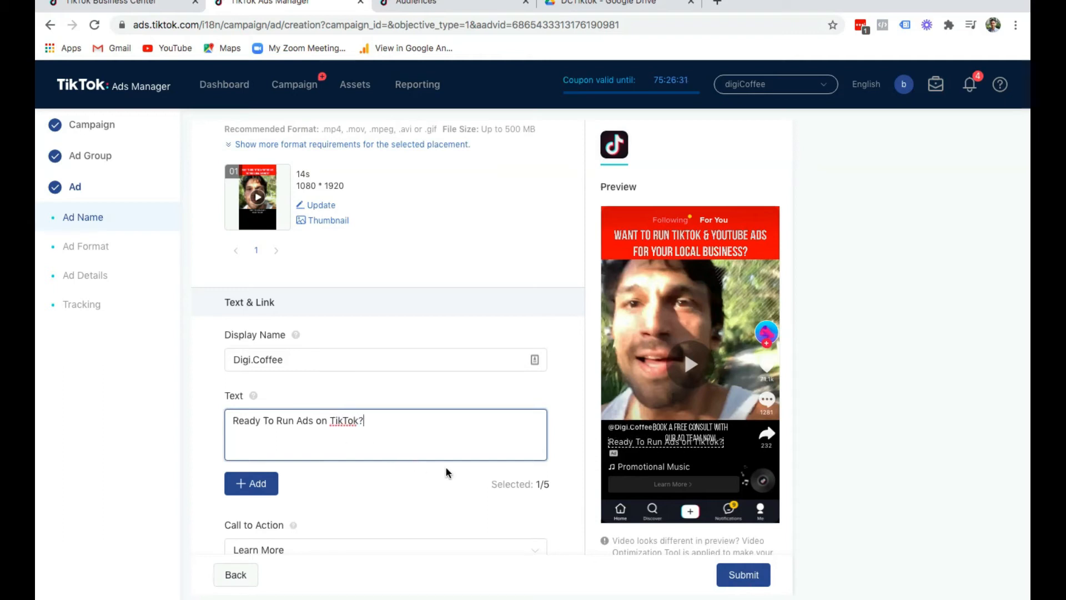
pyautogui.press('BackSpace')
pyautogui.write('and YouTube')
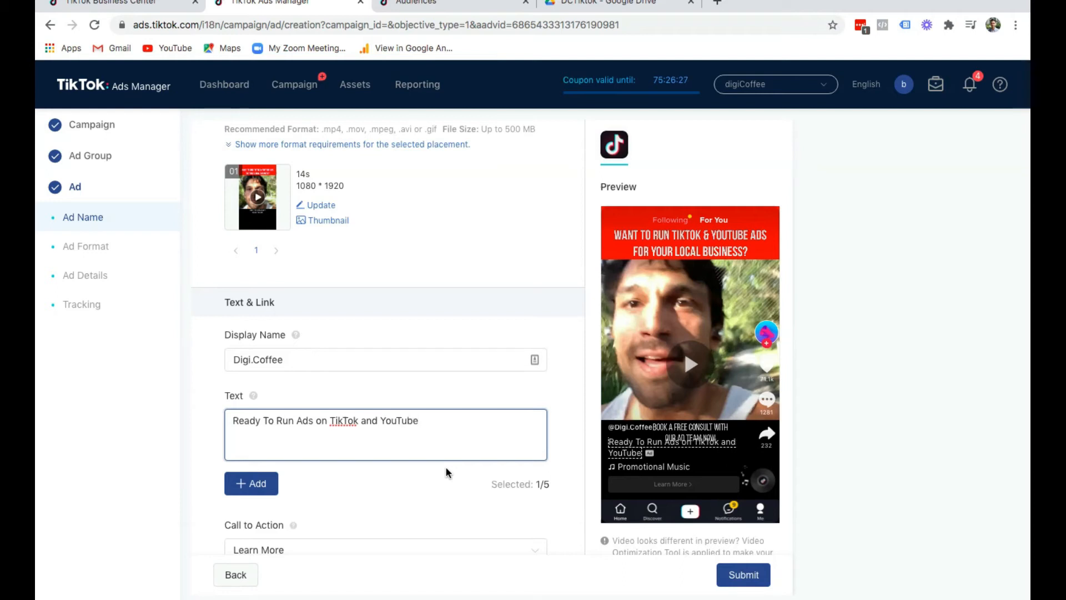
pyautogui.write('?')
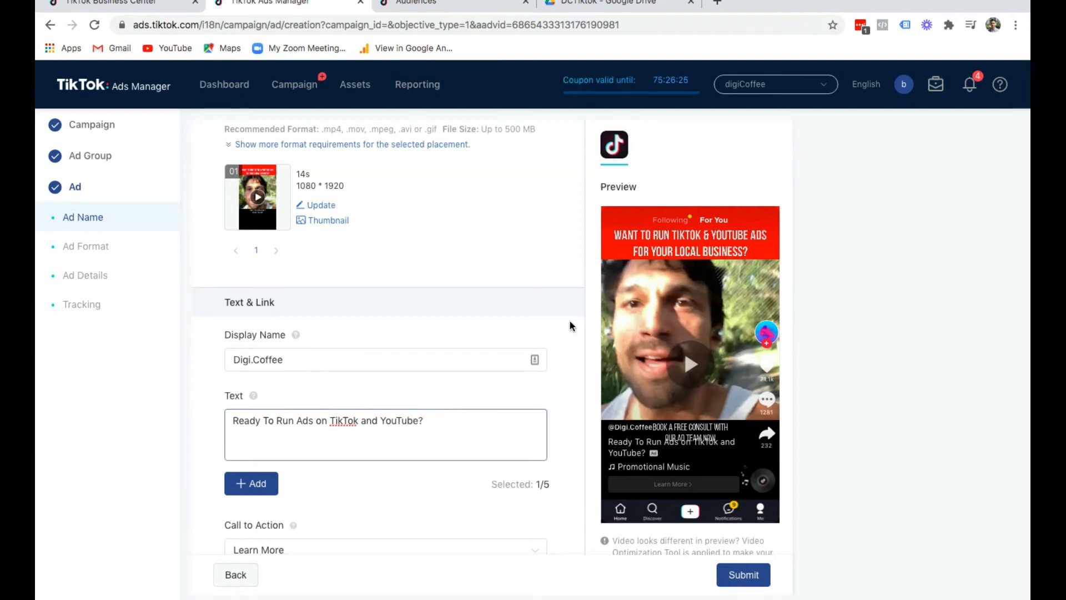
pyautogui.click(453, 352)
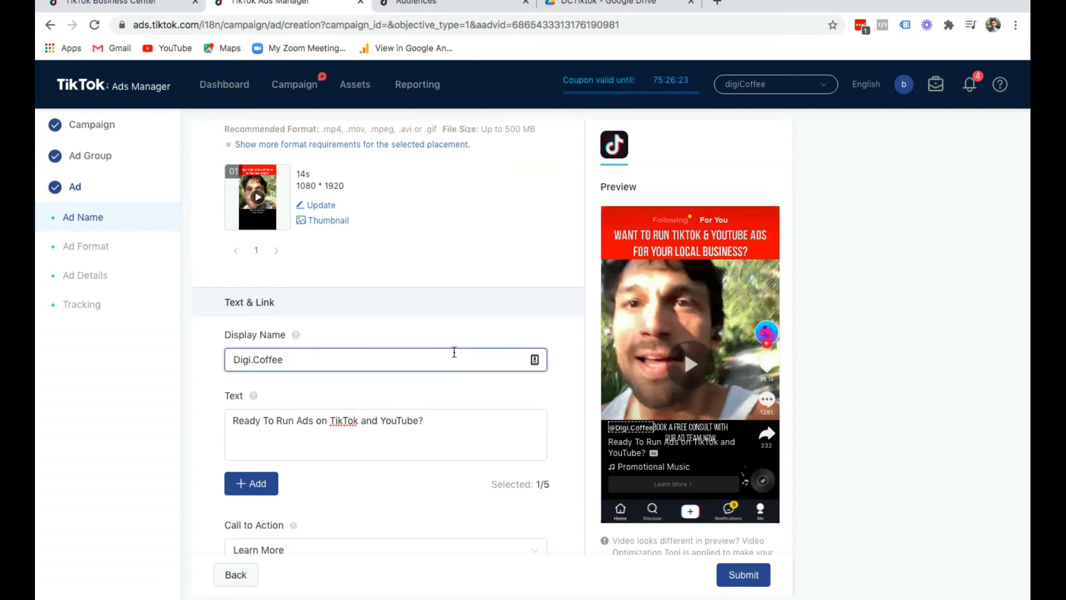
# Replace the ad text with "Run TikTik & YouTube Ads"
pyautogui.click(439, 430)
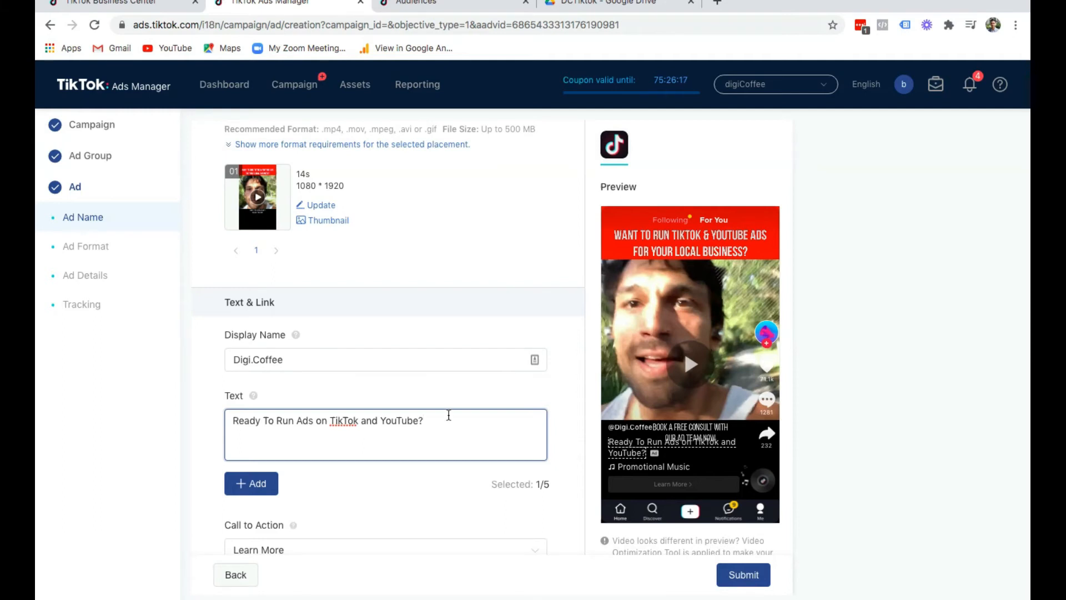
pyautogui.moveTo(425, 421); pyautogui.dragTo(254, 409)
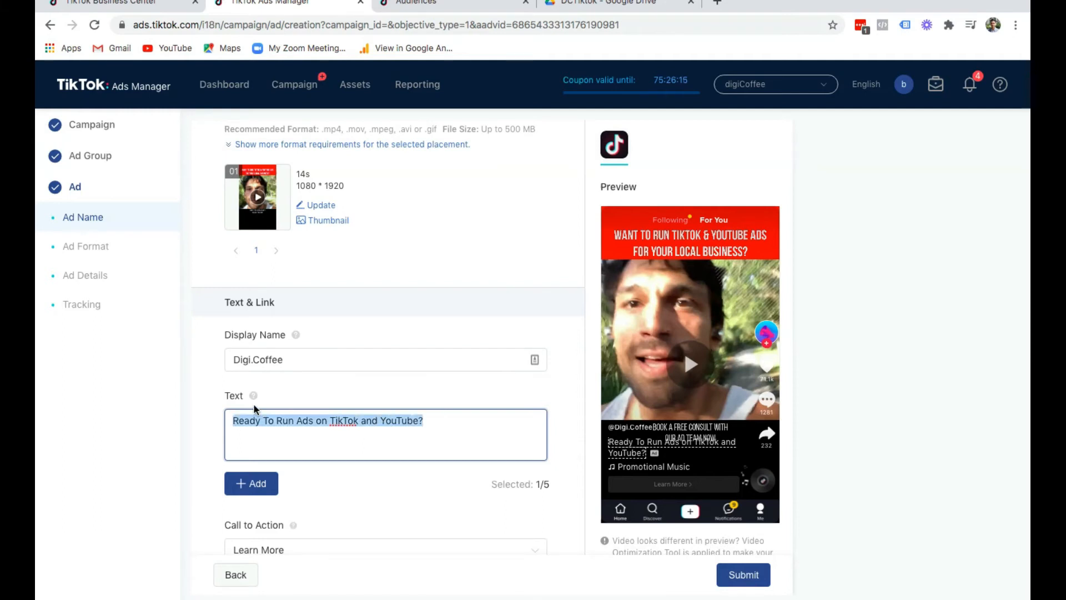
pyautogui.write('Ti')
pyautogui.press('BackSpace')
pyautogui.press('BackSpace')
pyautogui.write('Run TikTik Ads')
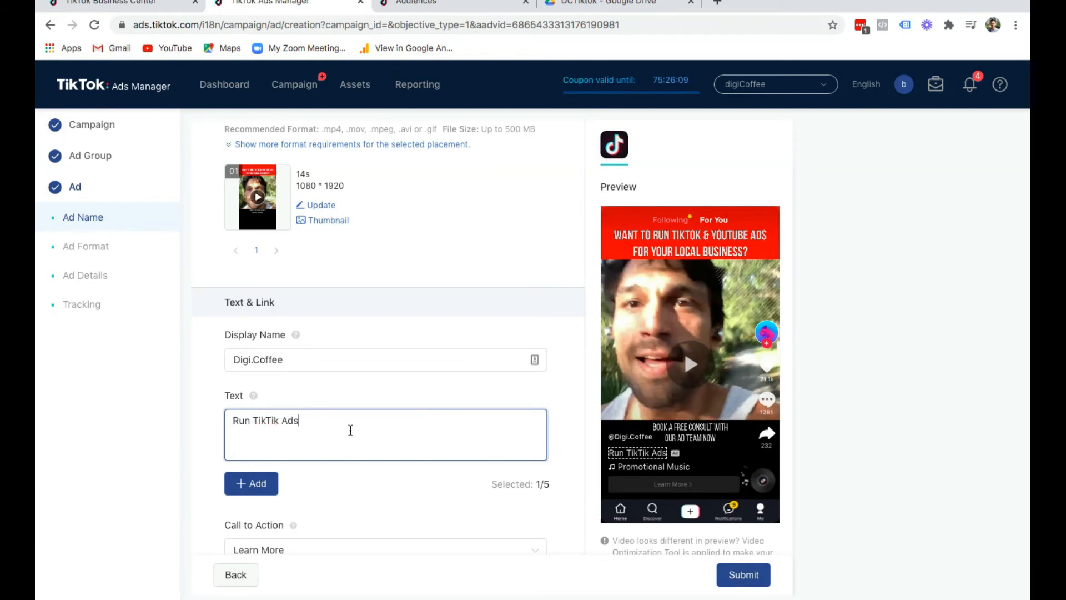
pyautogui.click(397, 358)
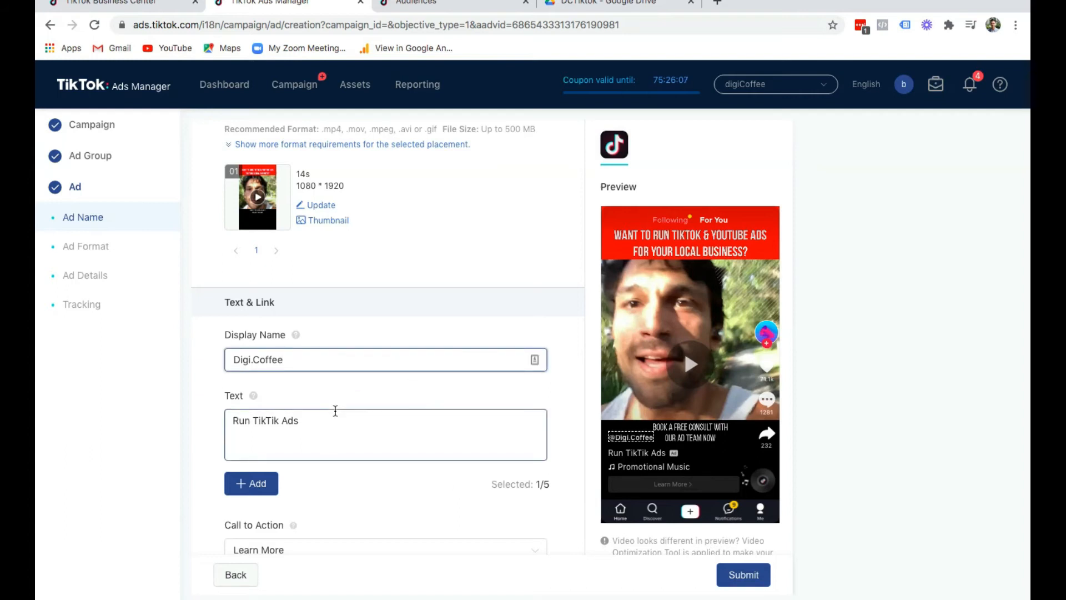
pyautogui.click(281, 421)
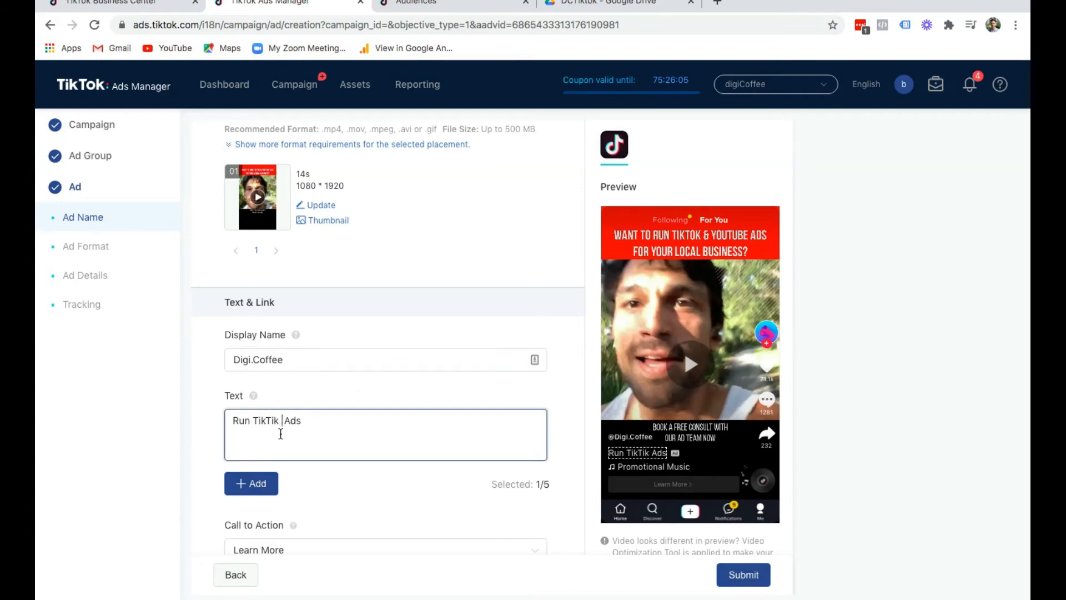
pyautogui.write('& YouTube')
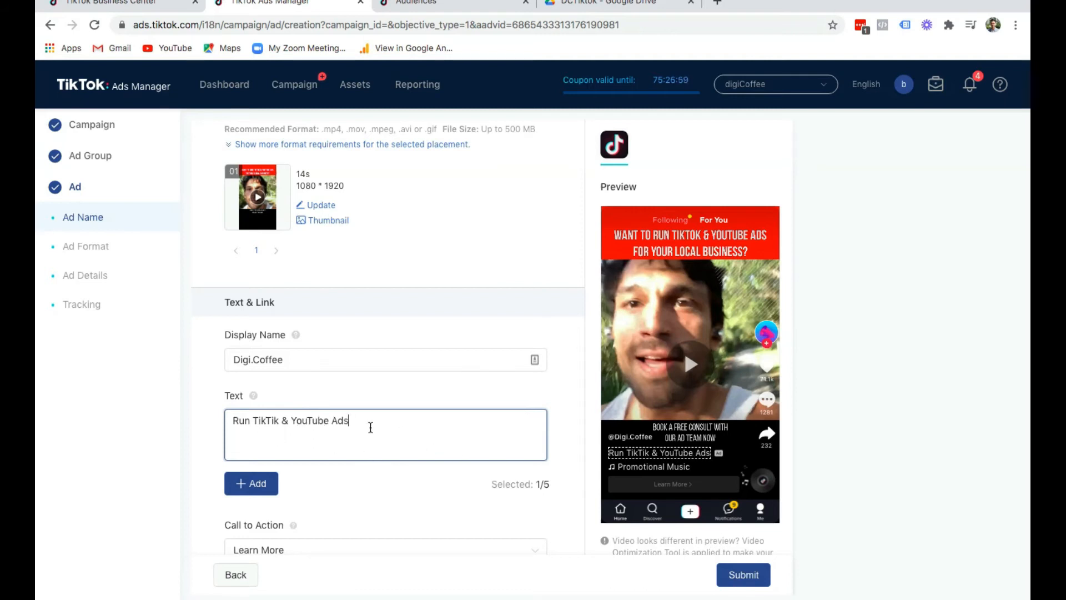
# Try extending the ad text with the word "with", and restore it to "Run TikTik & YouTube Ads"
pyautogui.click(426, 418)
pyautogui.write('with')
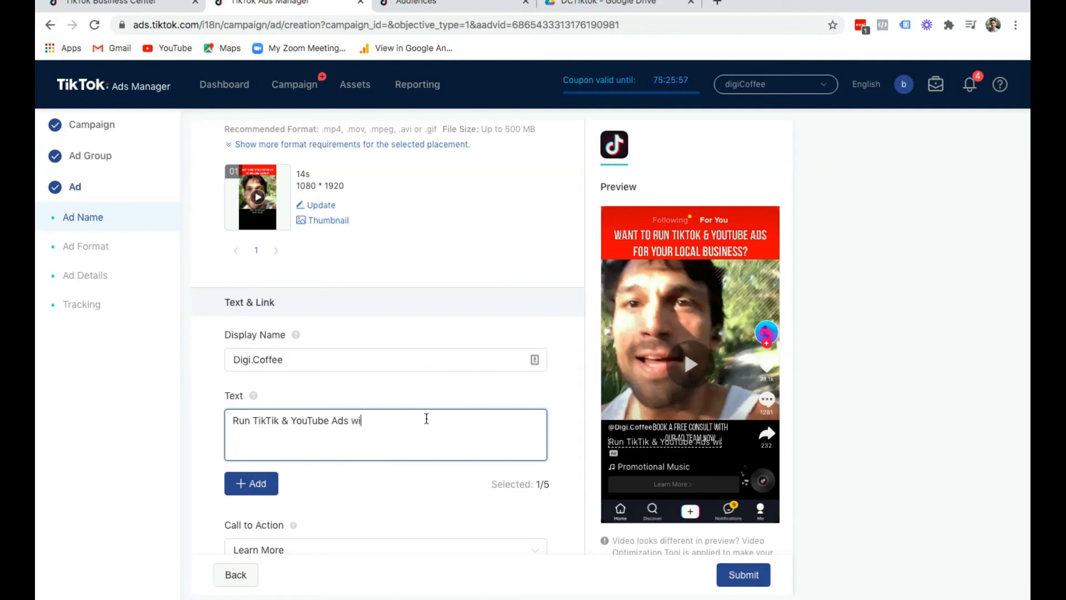
pyautogui.press('BackSpace')
pyautogui.press('BackSpace')
pyautogui.press('BackSpace')
pyautogui.press('BackSpace')
pyautogui.press('BackSpace')
pyautogui.press('BackSpace')
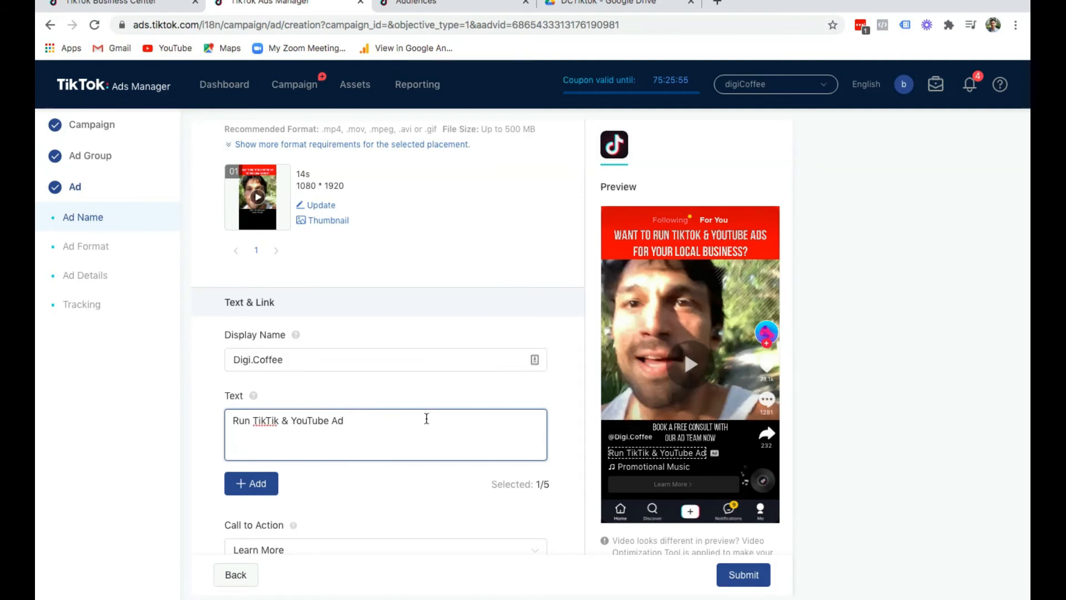
pyautogui.click(474, 386)
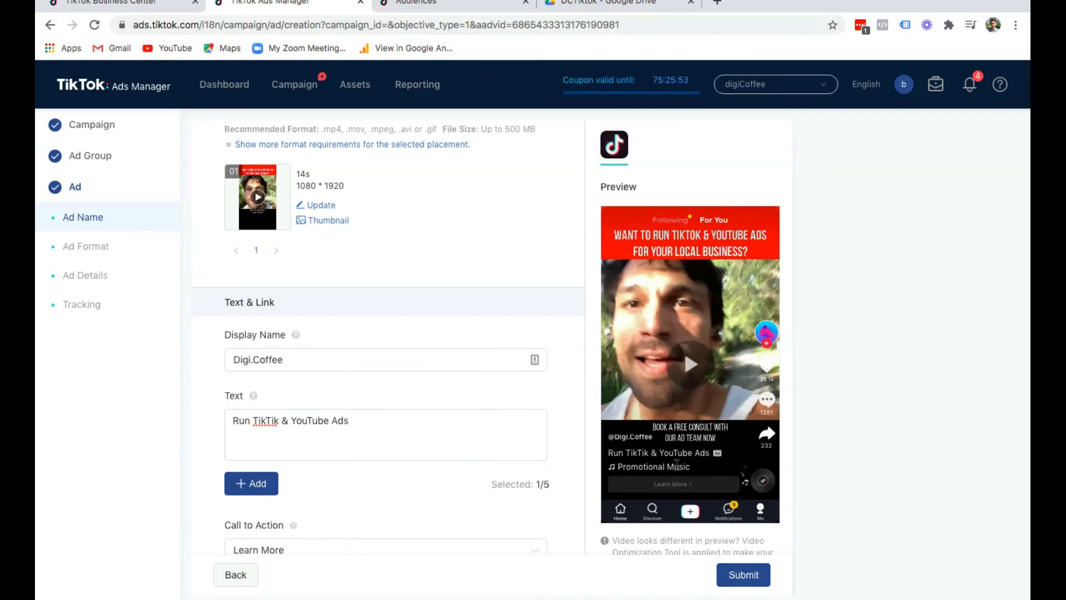
pyautogui.click(522, 459)
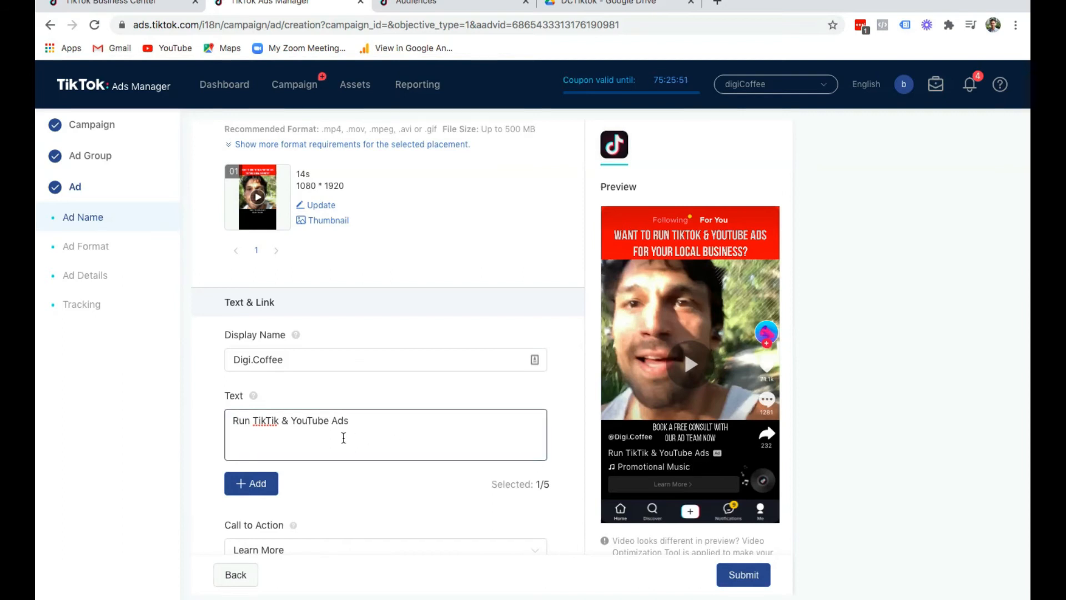
# Correct the spelling in the ad text so it reads "Run TikTok & YouTube Ads"
pyautogui.moveTo(332, 421); pyautogui.dragTo(291, 419)
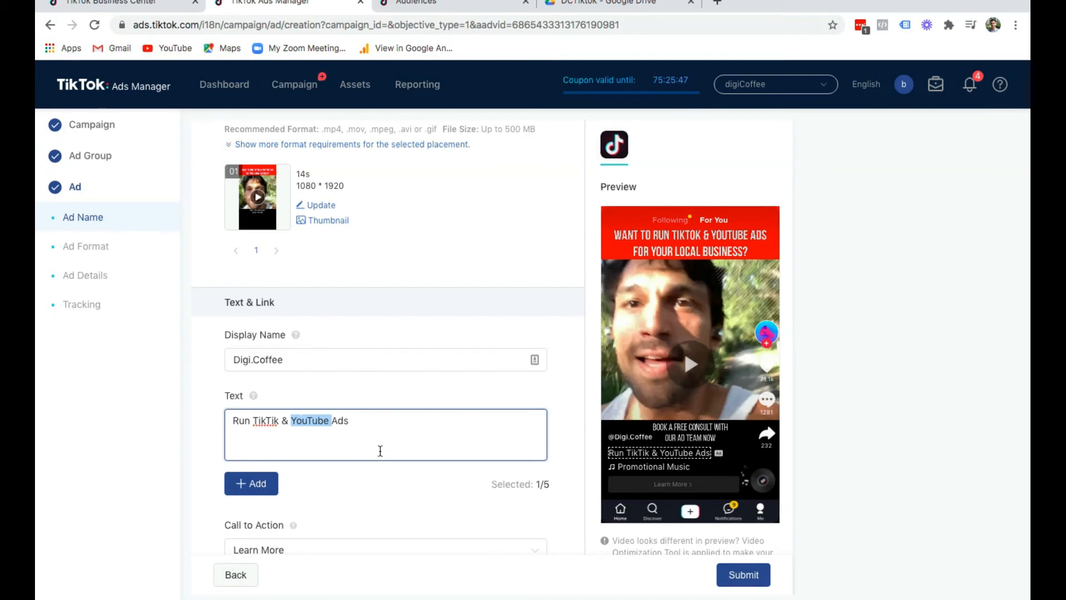
pyautogui.click(273, 421)
pyautogui.press('BackSpace')
pyautogui.write('o')
pyautogui.click(394, 470)
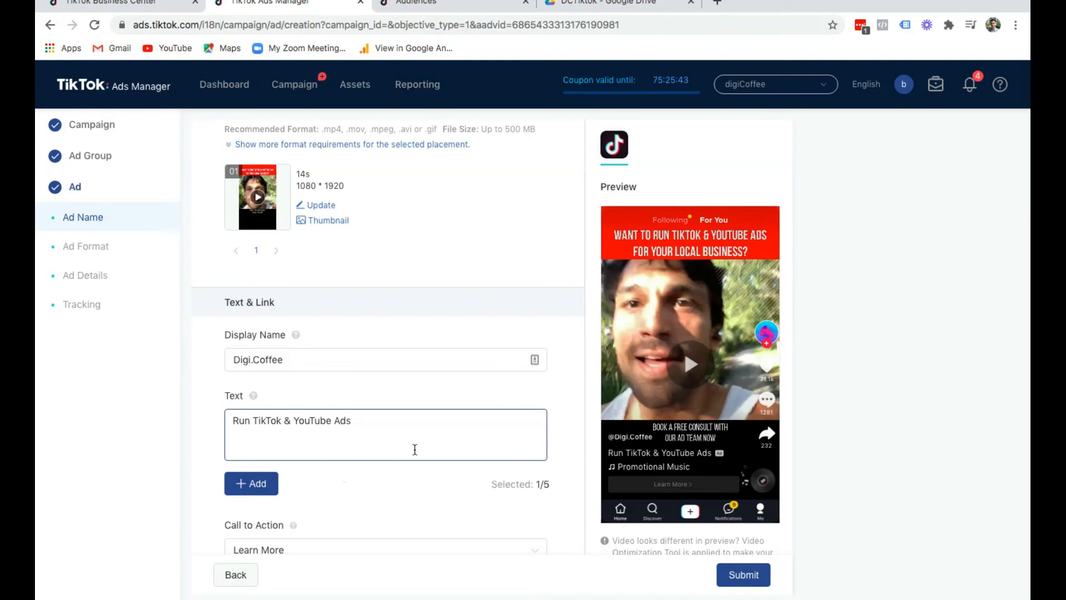
pyautogui.scroll(-1, 414, 447)
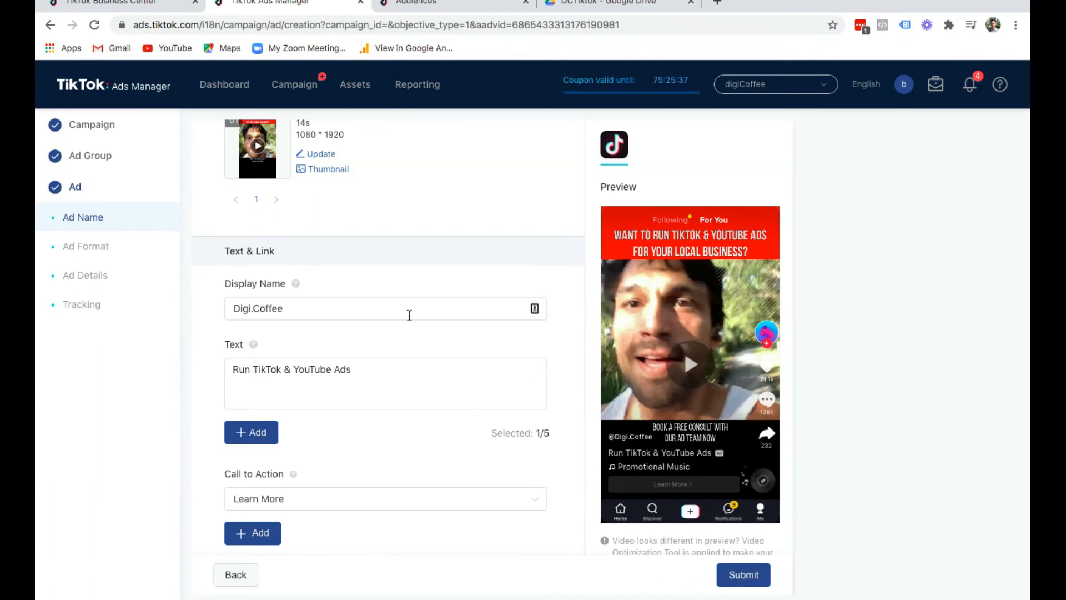
# Replace the ad text with "See Our Case Studies"
pyautogui.tripleClick(370, 373)
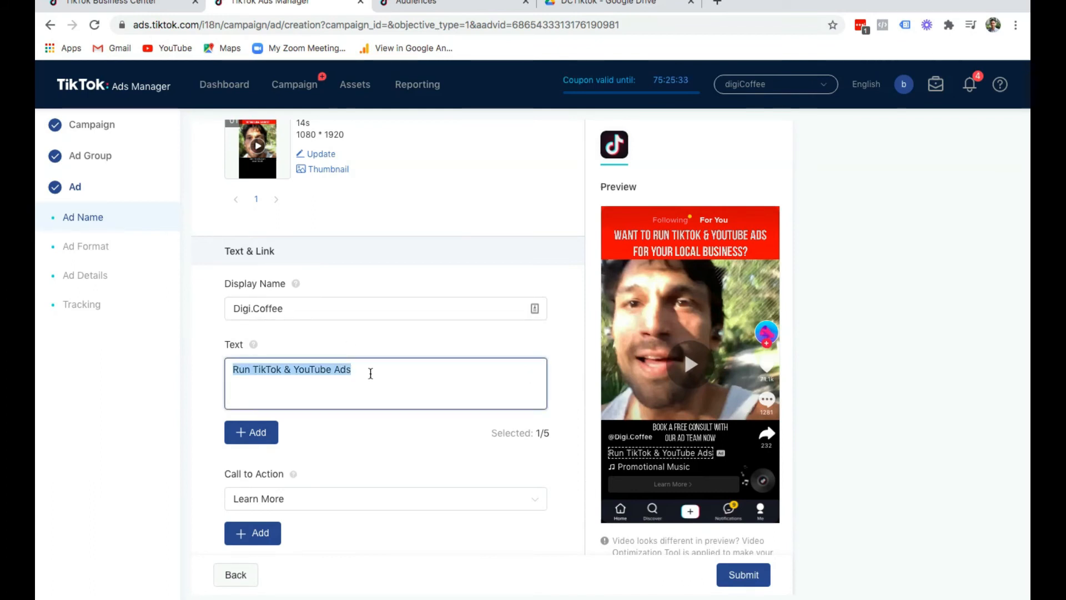
pyautogui.press('BackSpace')
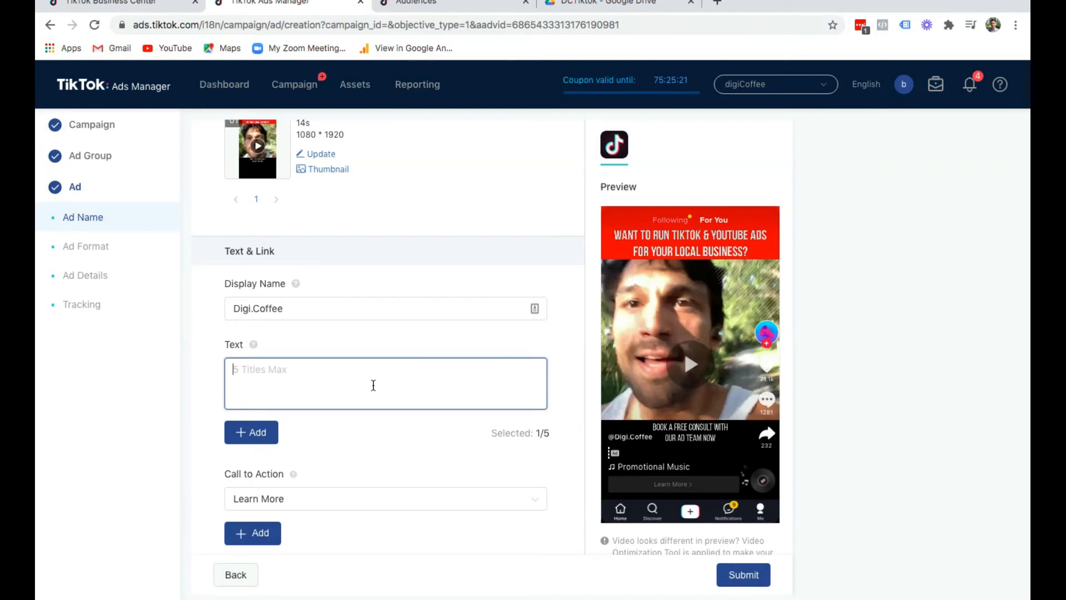
pyautogui.write('See ')
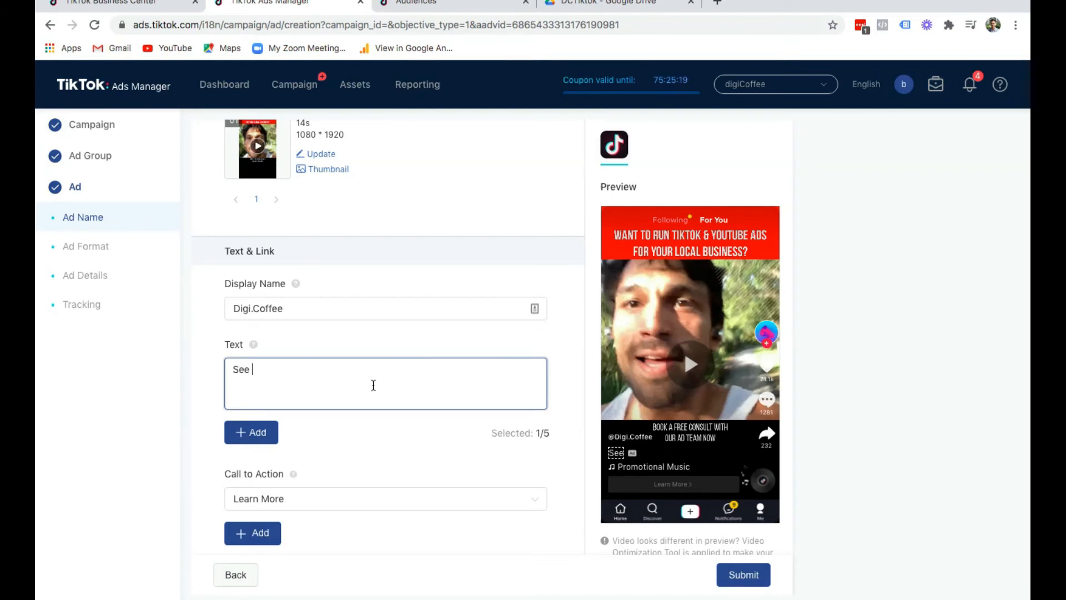
pyautogui.write('Our Cas')
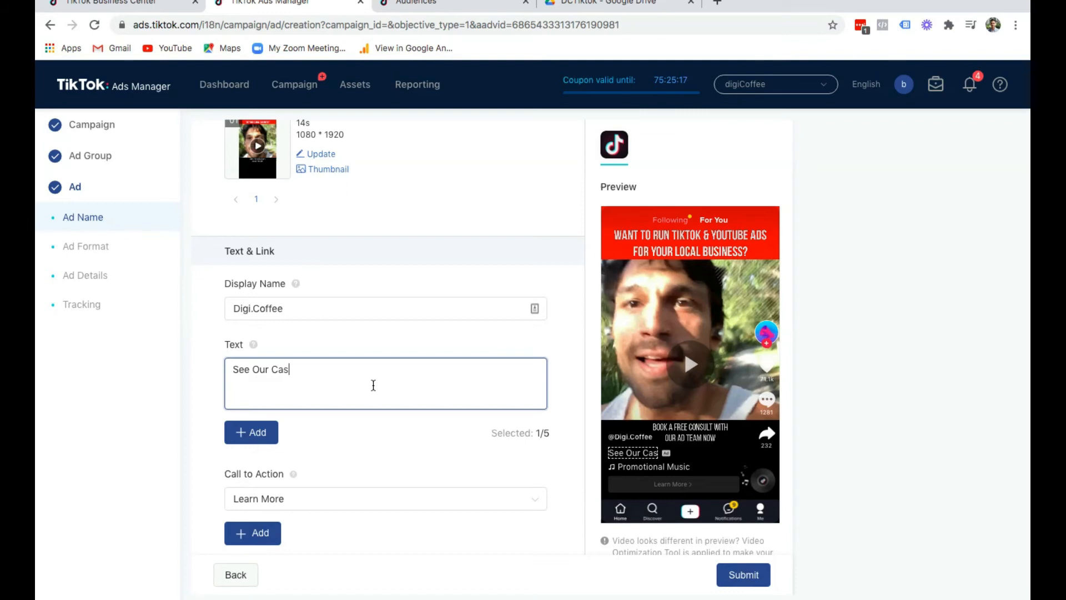
pyautogui.write('e Studies')
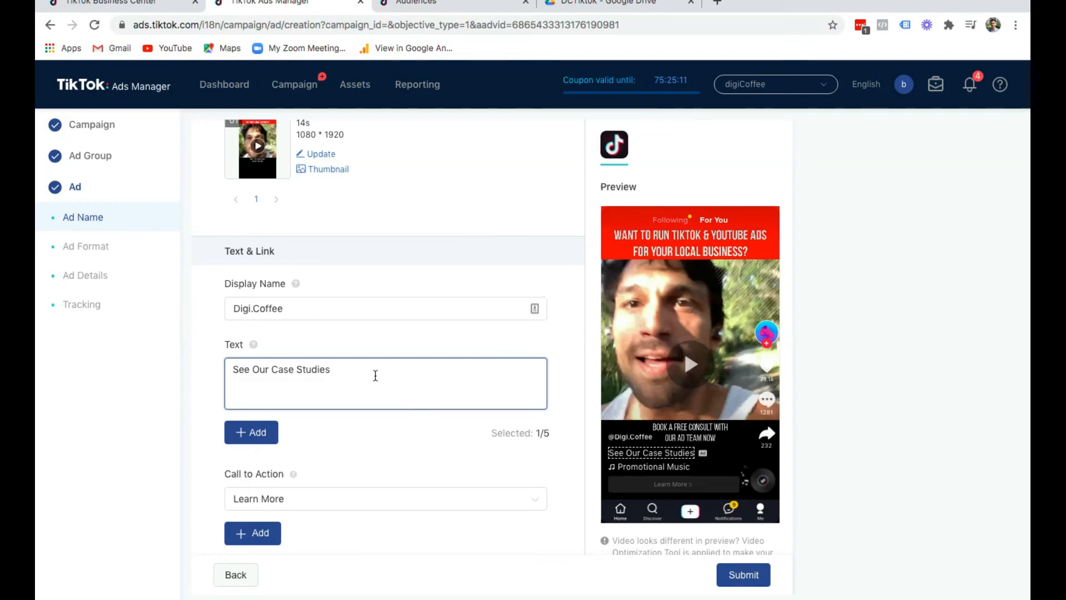
pyautogui.scroll(-1, 373, 374)
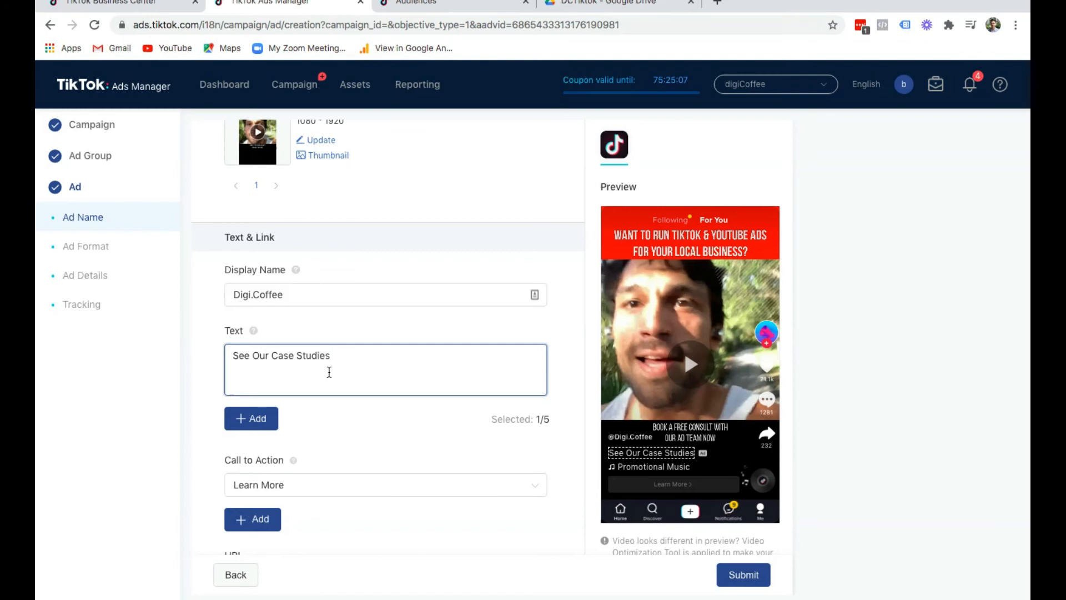
# Add a second ad text reading "TikTok & YouTube Ads for Business" and copy it
pyautogui.click(276, 419)
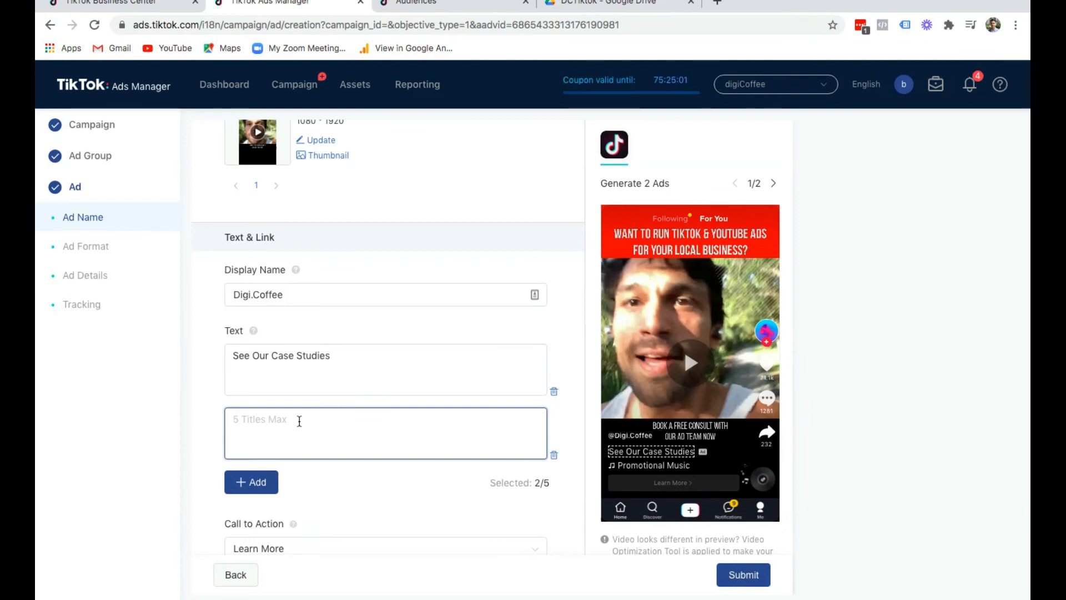
pyautogui.write('TikTok & YouTube A')
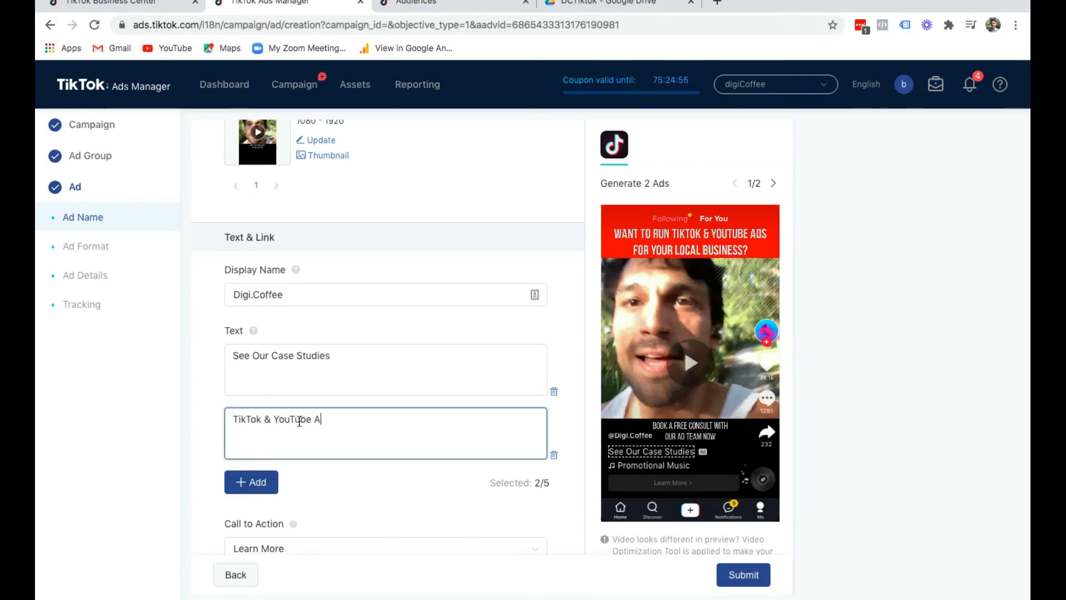
pyautogui.write('ds for Business')
pyautogui.hotkey('ctrl', 'a')
pyautogui.hotkey('ctrl', 'c')
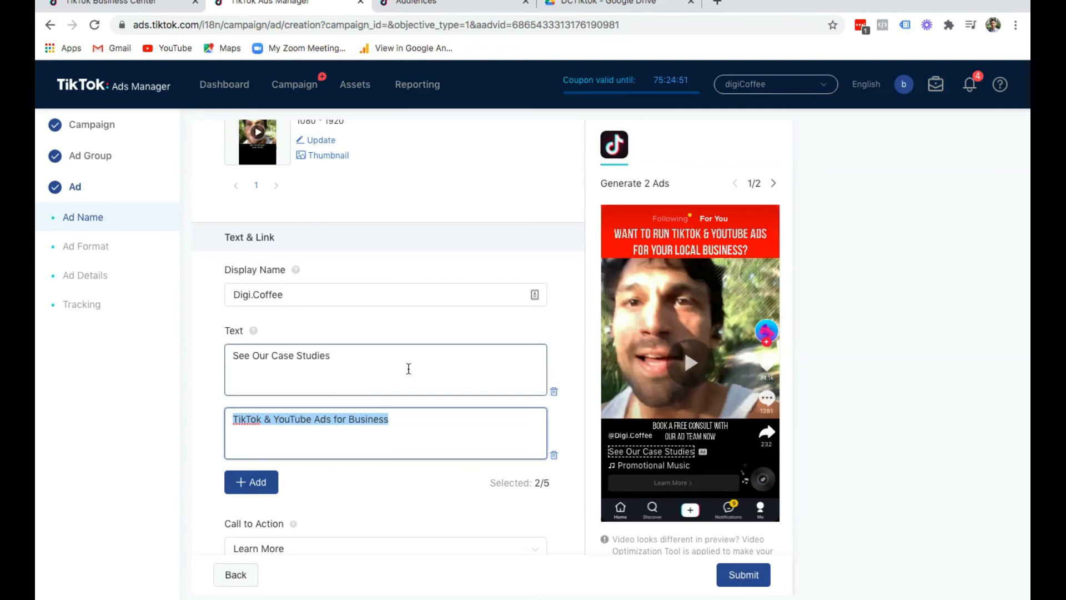
# Swap the two ad texts, making the first "TikTok & YouTube Ads for Business" and the second "See Our Case Studies"
pyautogui.click(374, 361)
pyautogui.hotkey('ctrl', 'v')
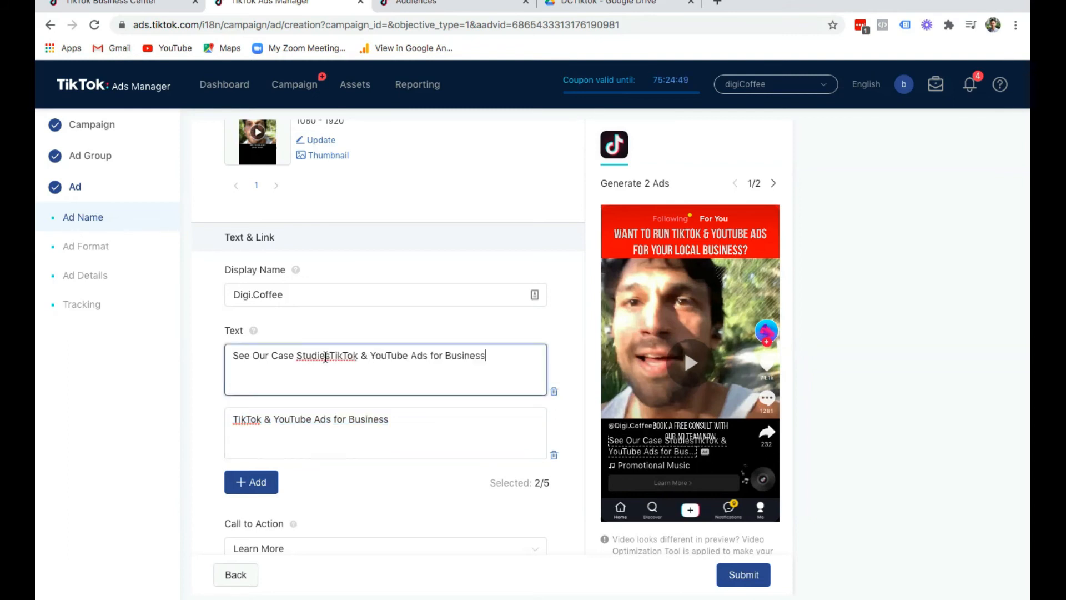
pyautogui.moveTo(330, 356); pyautogui.dragTo(195, 355)
pyautogui.press('BackSpace')
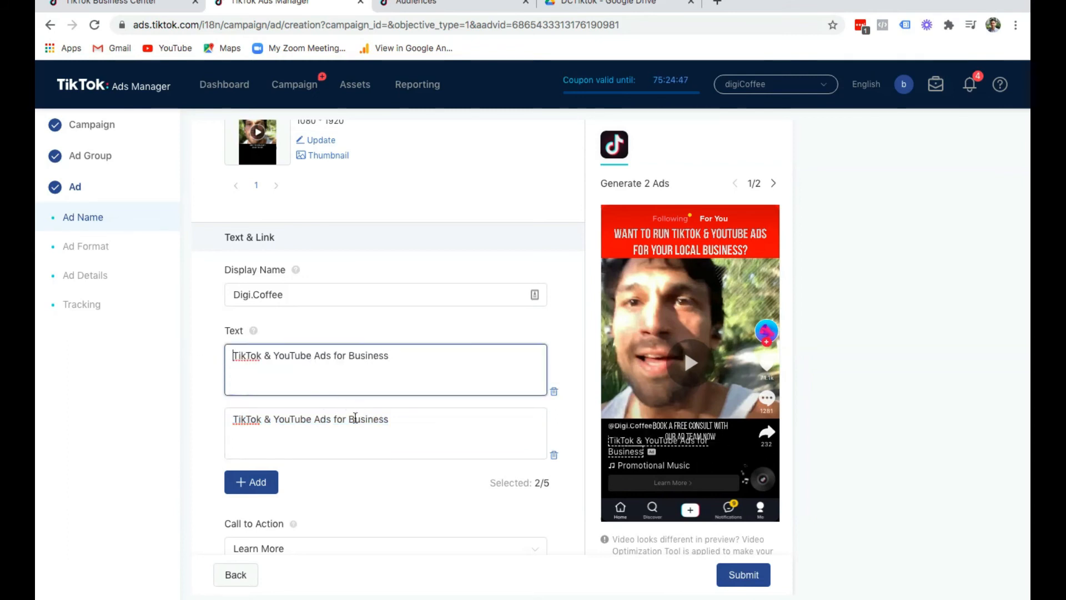
pyautogui.click(354, 418)
pyautogui.hotkey('ctrl', 'a')
pyautogui.write('See Our Case Studies')
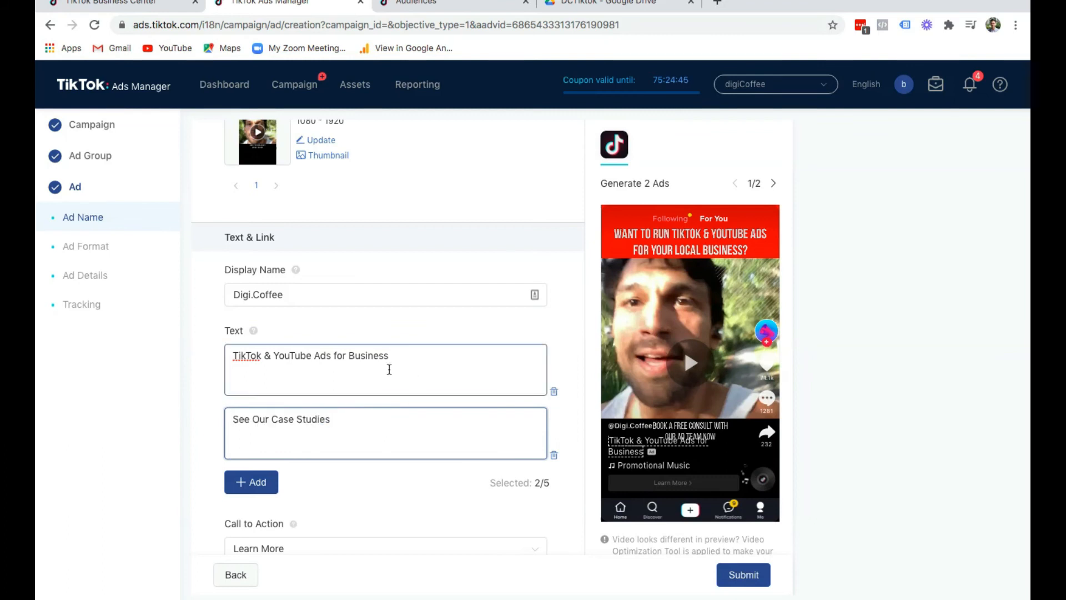
# Shorten the first ad text to "YouTube Ads for Business" and replace the second with "TikTok Ads For Business"
pyautogui.moveTo(275, 356); pyautogui.dragTo(202, 358)
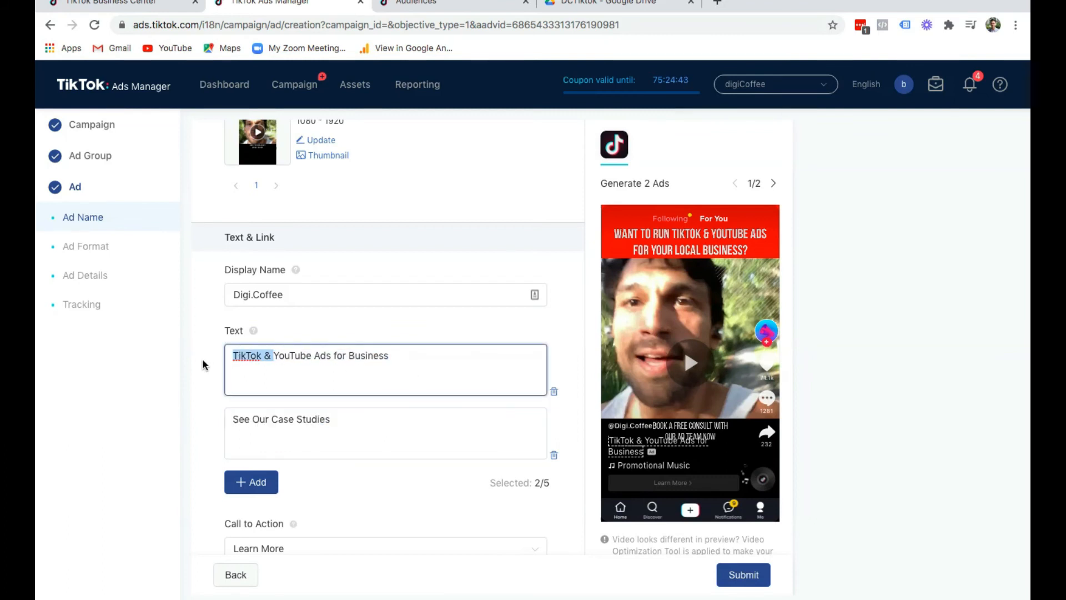
pyautogui.press('BackSpace')
pyautogui.click(423, 434)
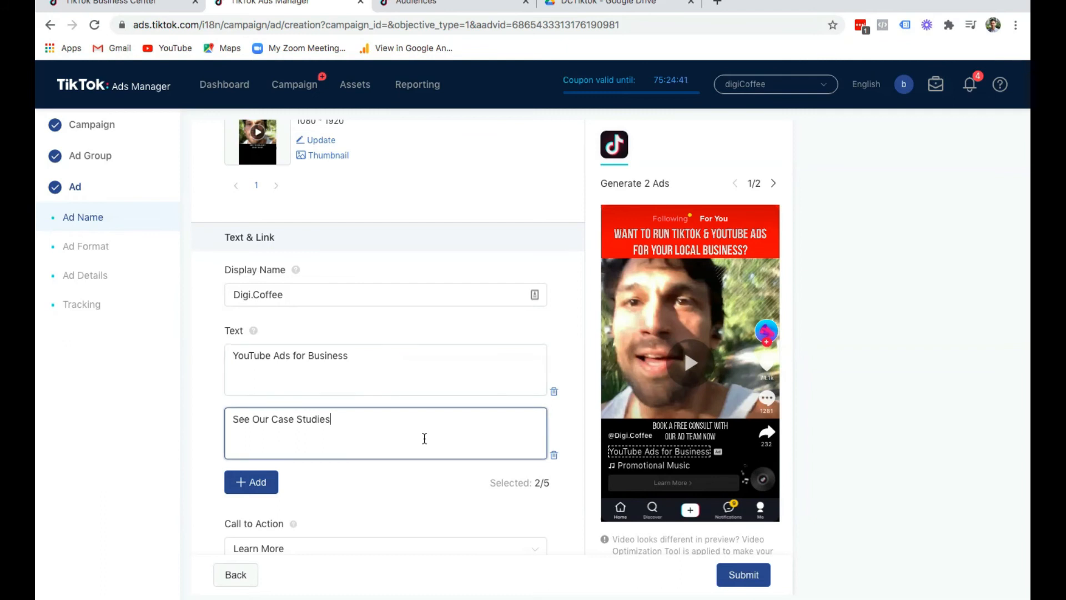
pyautogui.hotkey('ctrl', 'a')
pyautogui.write('TikTok Ads')
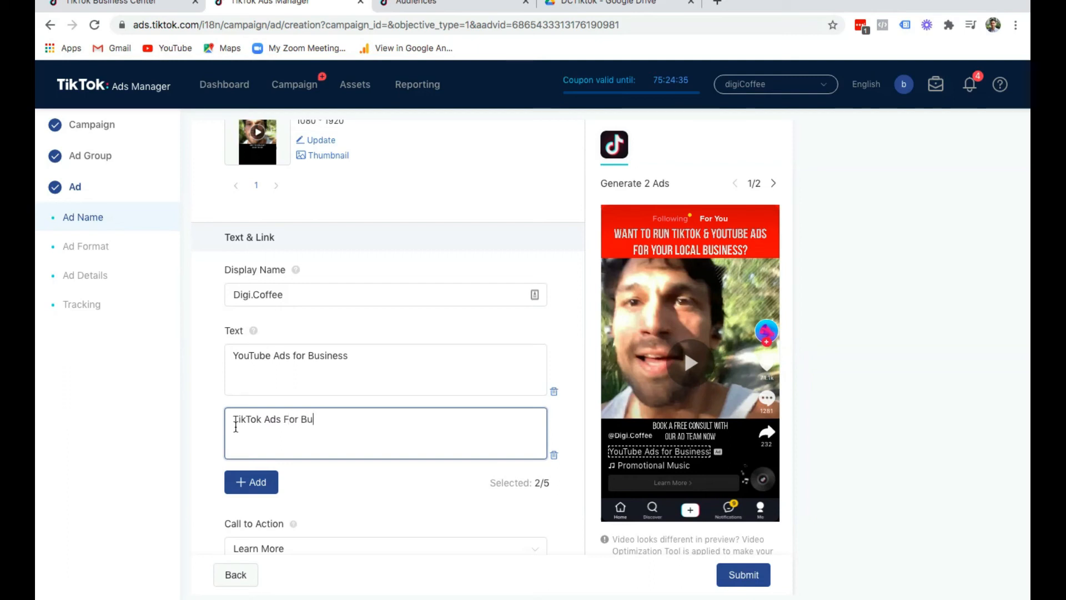
# Add a third ad text reading "TikTok & YouTube Ads"
pyautogui.click(255, 481)
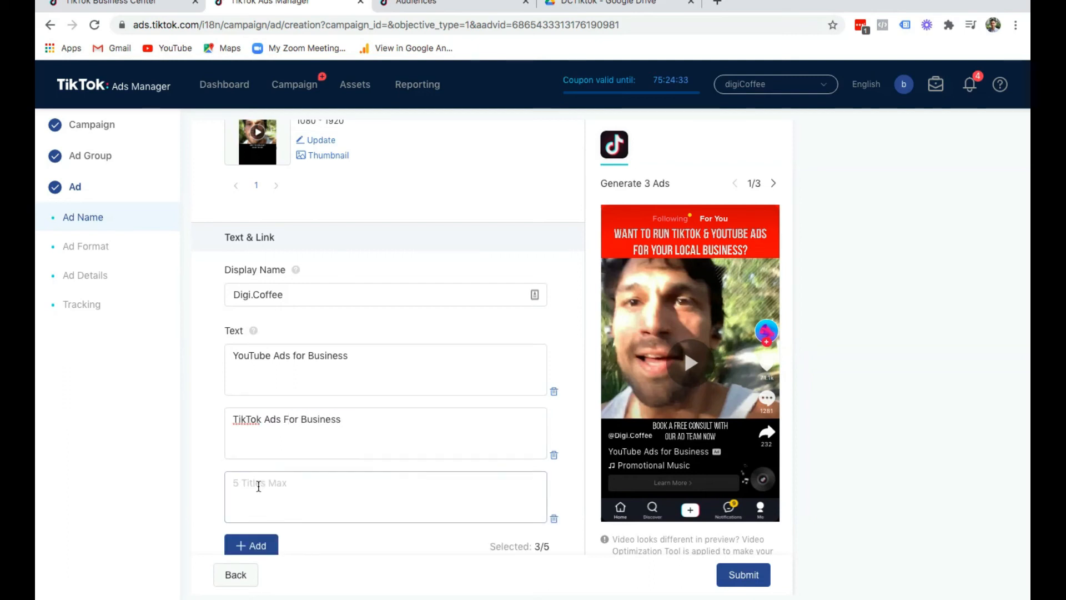
pyautogui.click(307, 358)
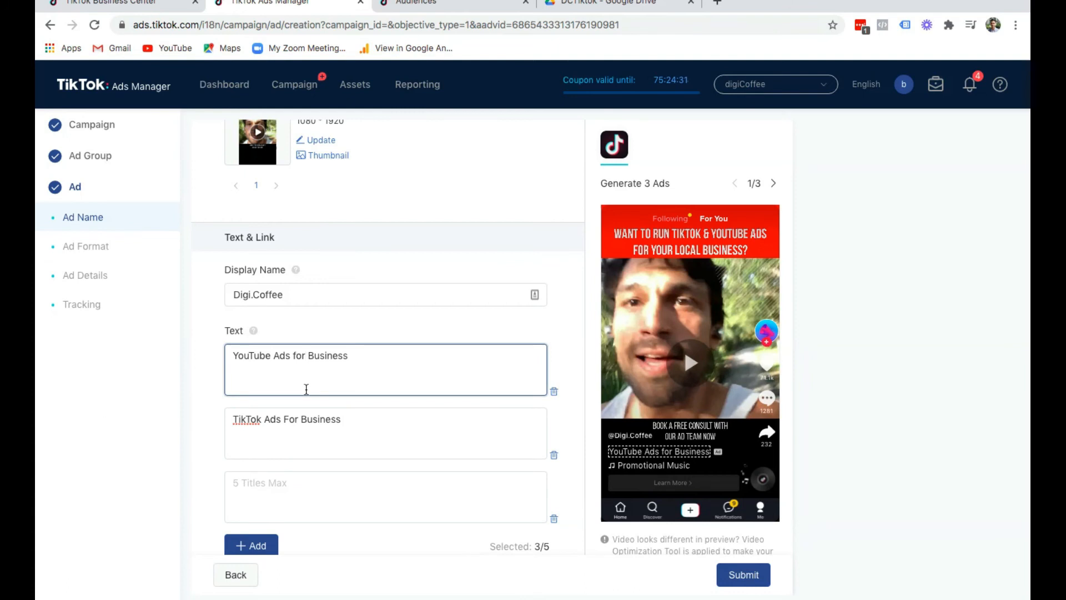
pyautogui.write('Your')
pyautogui.press('BackSpace')
pyautogui.press('BackSpace')
pyautogui.press('BackSpace')
pyautogui.press('BackSpace')
pyautogui.press('BackSpace')
pyautogui.click(330, 486)
pyautogui.write('TikTok')
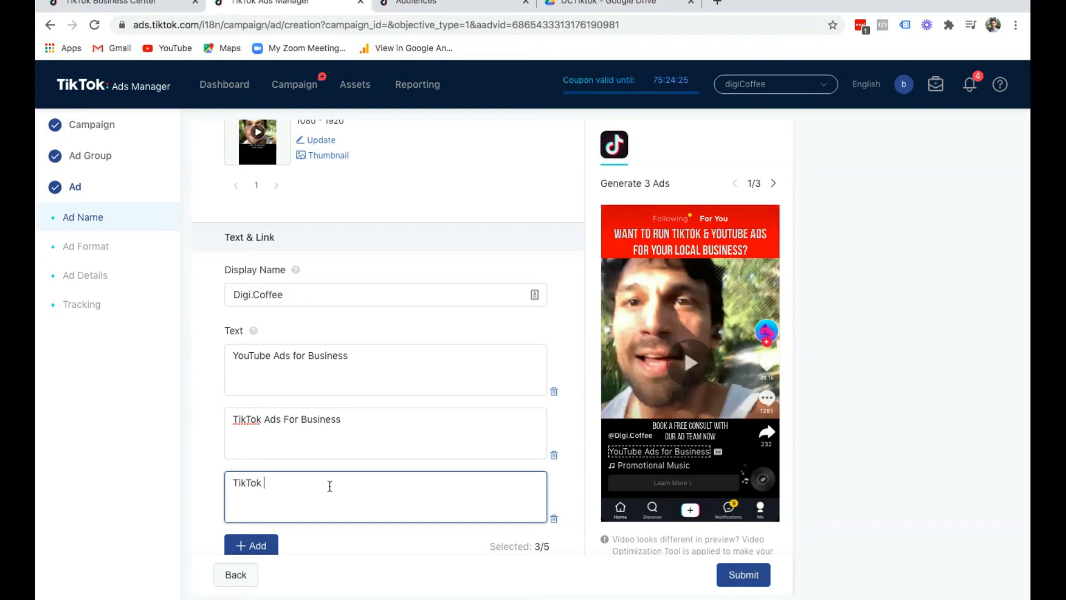
pyautogui.write(' & YouTube Ads For')
pyautogui.click(438, 445)
pyautogui.click(385, 480)
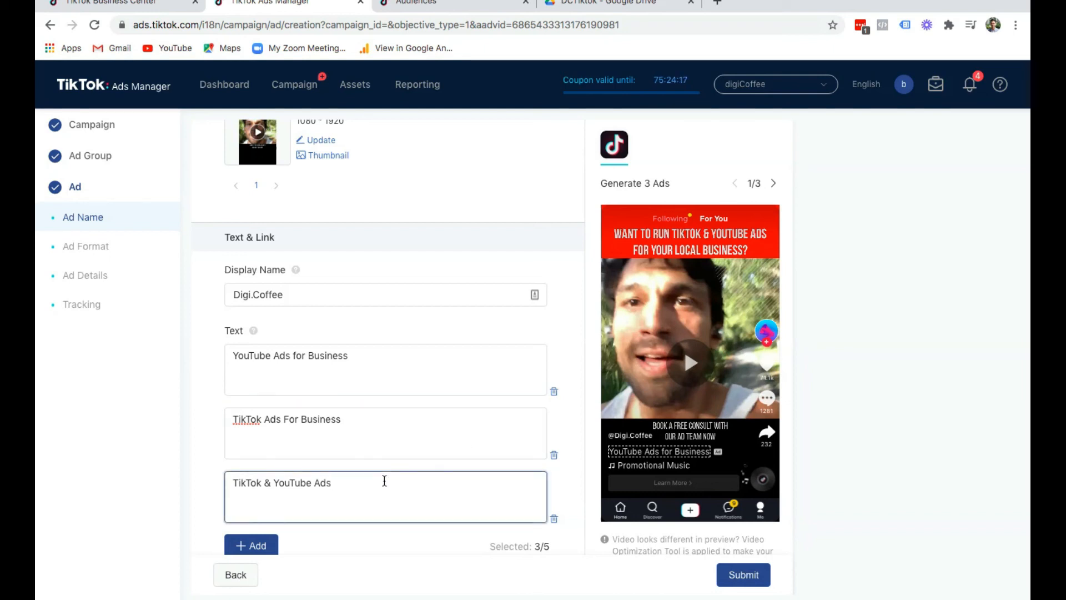
pyautogui.hotkey('ctrl', 'a')
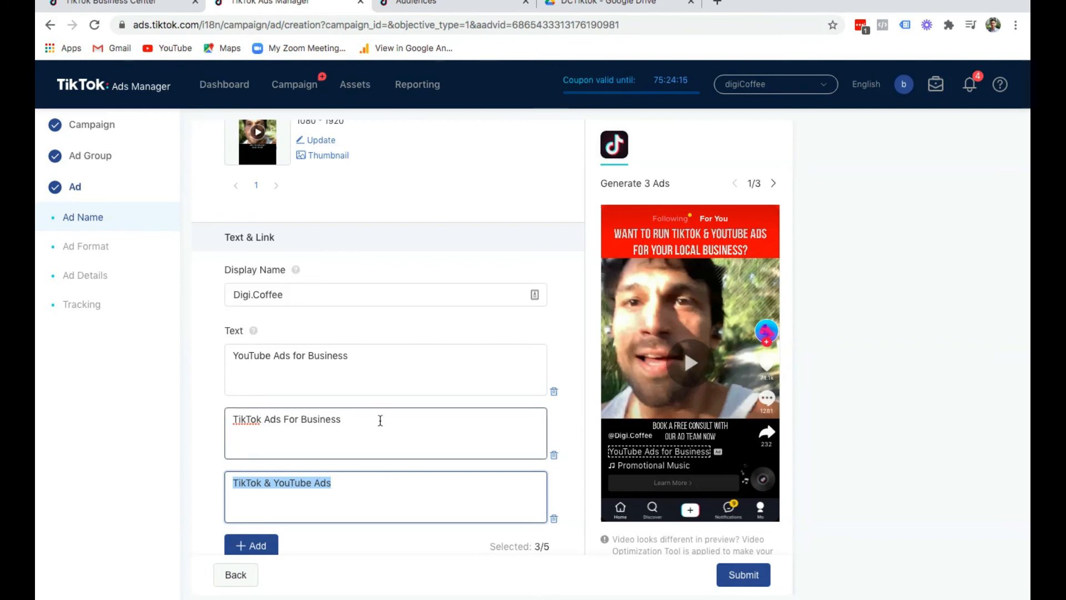
# Add a fourth ad text reading "Ads for Local Business"
pyautogui.scroll(-1, 346, 488)
pyautogui.click(250, 523)
pyautogui.scroll(-1, 332, 484)
pyautogui.write('Free')
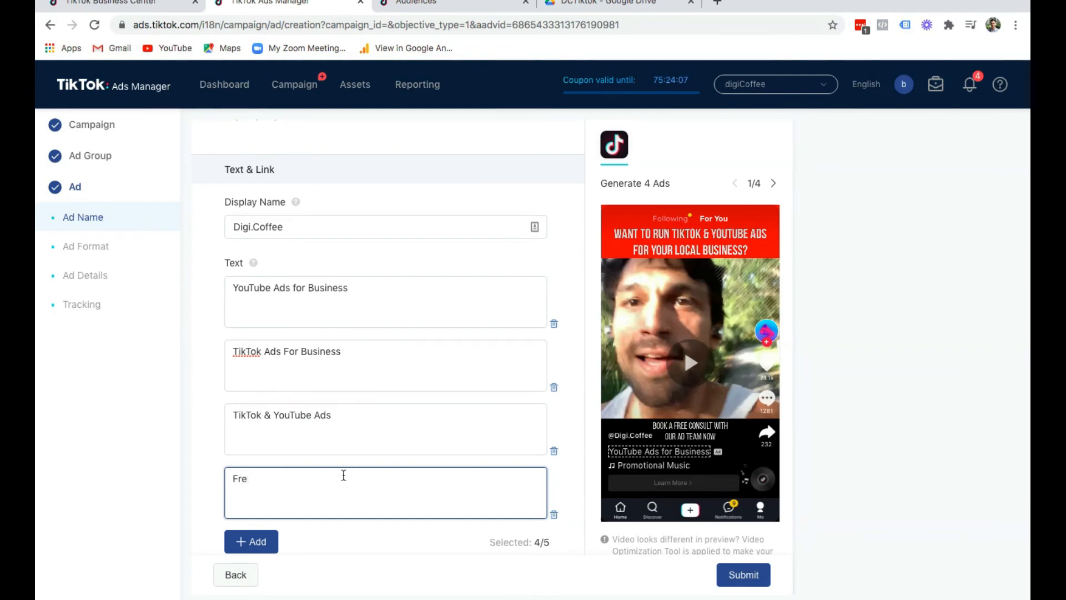
pyautogui.press('BackSpace')
pyautogui.scroll(-1, 425, 476)
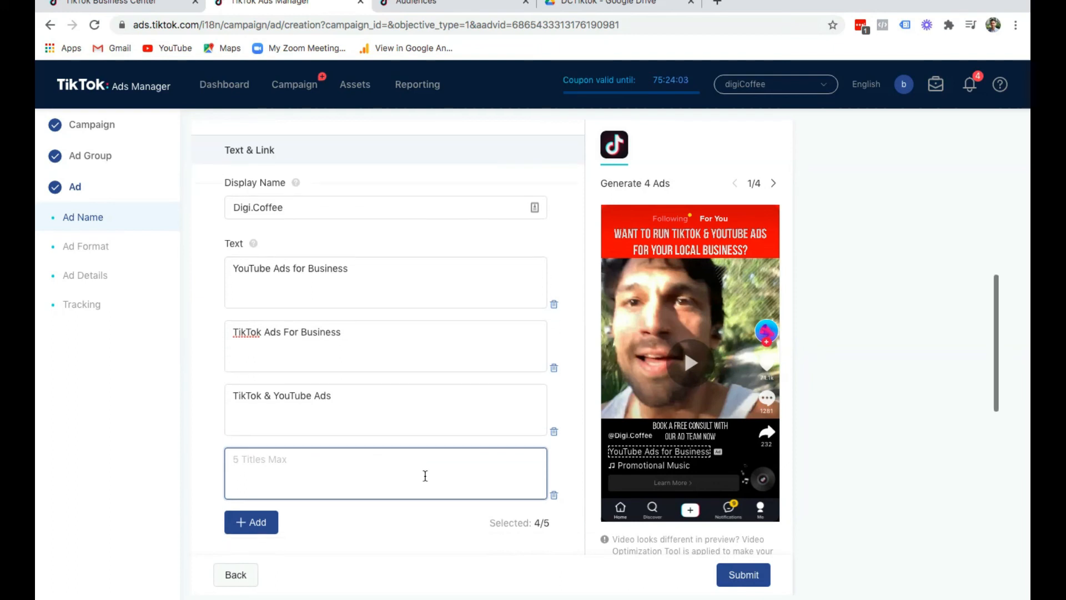
pyautogui.scroll(-1, 421, 475)
pyautogui.write('Ads for Local Business')
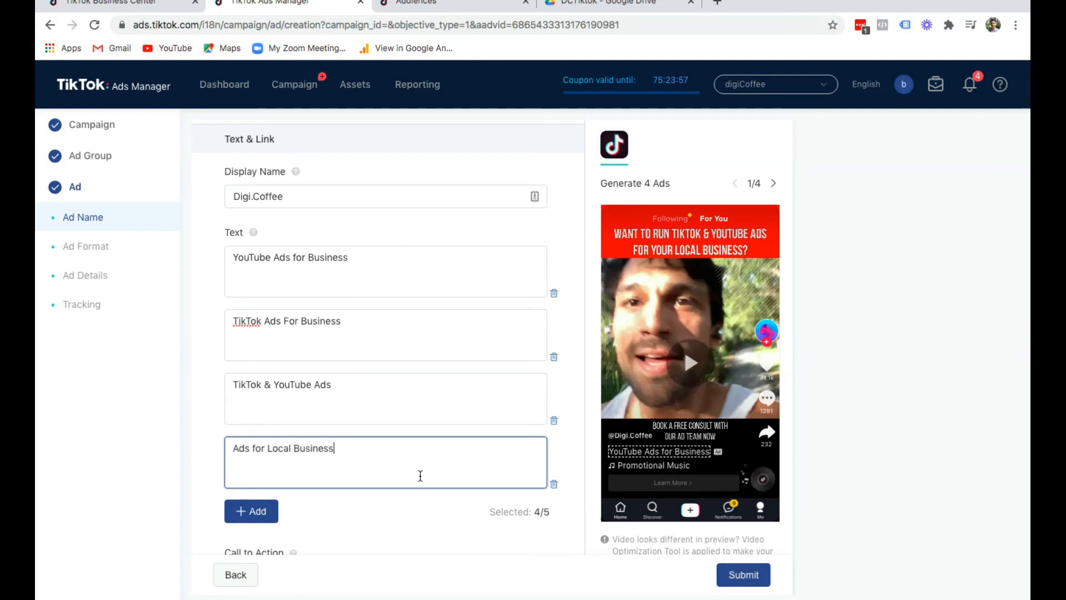
pyautogui.click(375, 411)
pyautogui.scroll(-1, 350, 464)
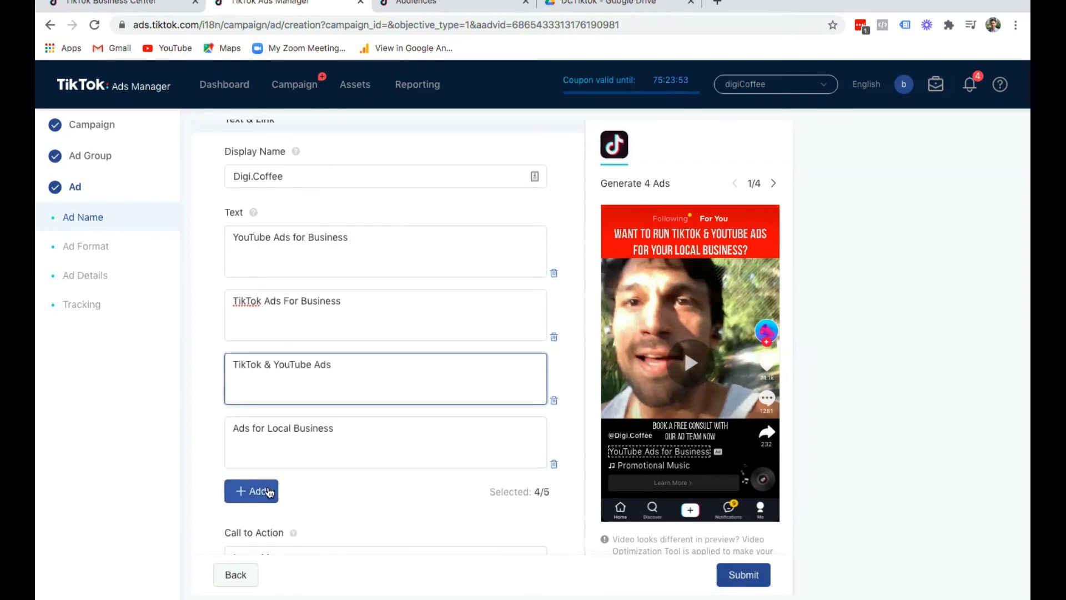
pyautogui.click(233, 429)
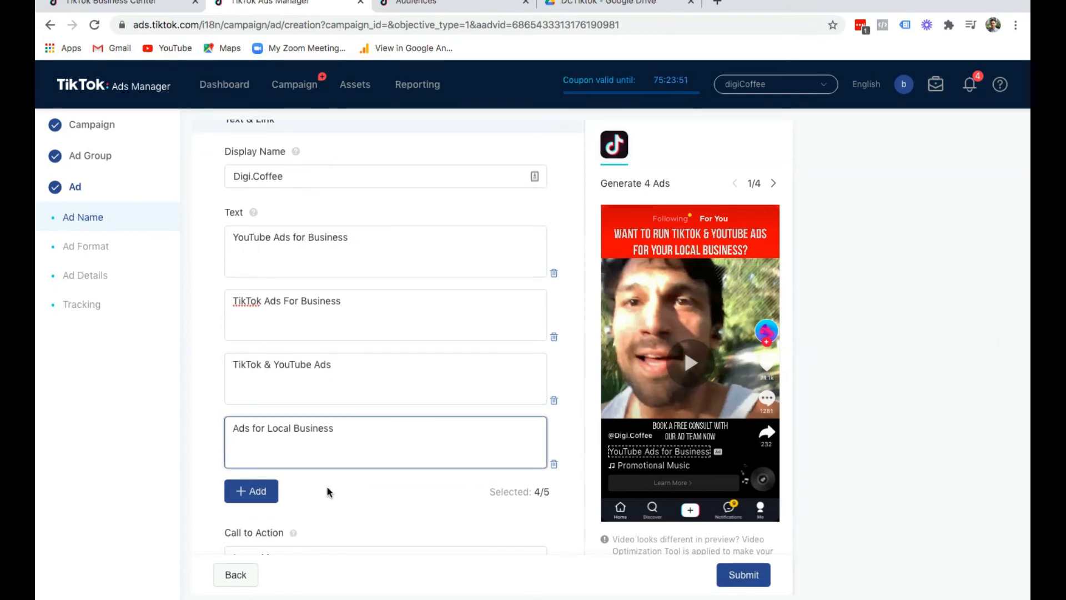
# Add a fifth ad text reading "Get Started Now"
pyautogui.scroll(-1, 327, 485)
pyautogui.click(269, 472)
pyautogui.click(286, 466)
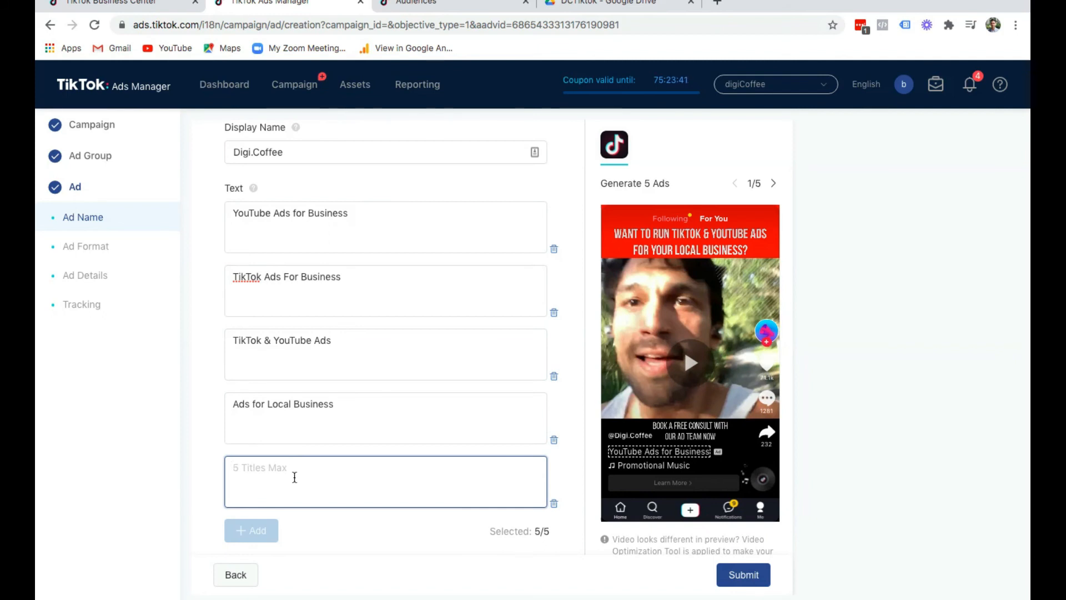
pyautogui.write('Get Started Now')
pyautogui.click(451, 402)
pyautogui.scroll(-3, 452, 402)
pyautogui.scroll(3, 398, 344)
# Look through the available call-to-action options without changing the Learn More selection
pyautogui.scroll(-5, 359, 304)
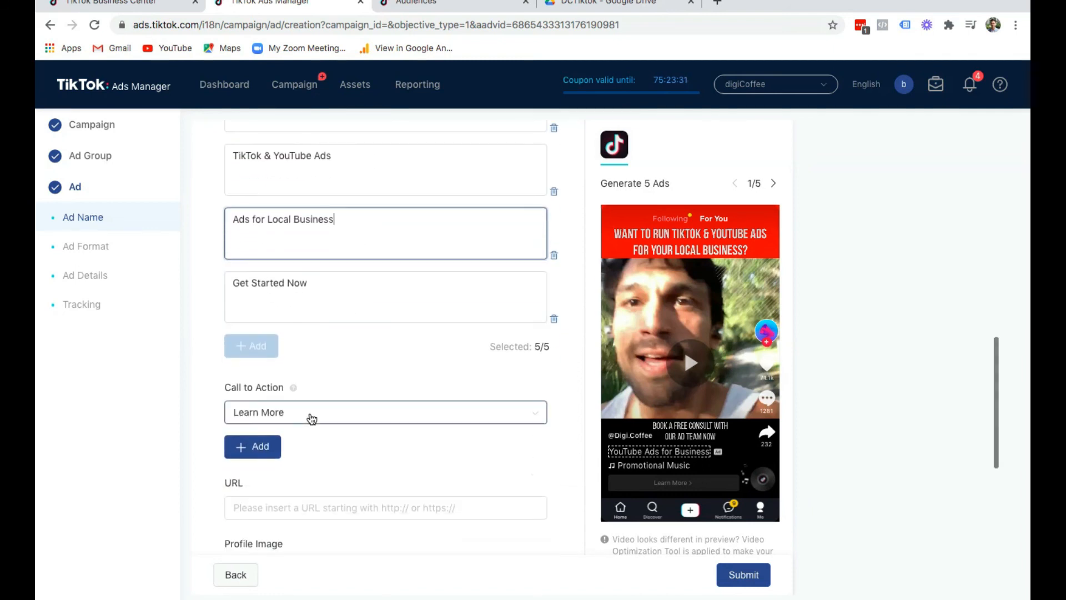
pyautogui.scroll(-1, 331, 415)
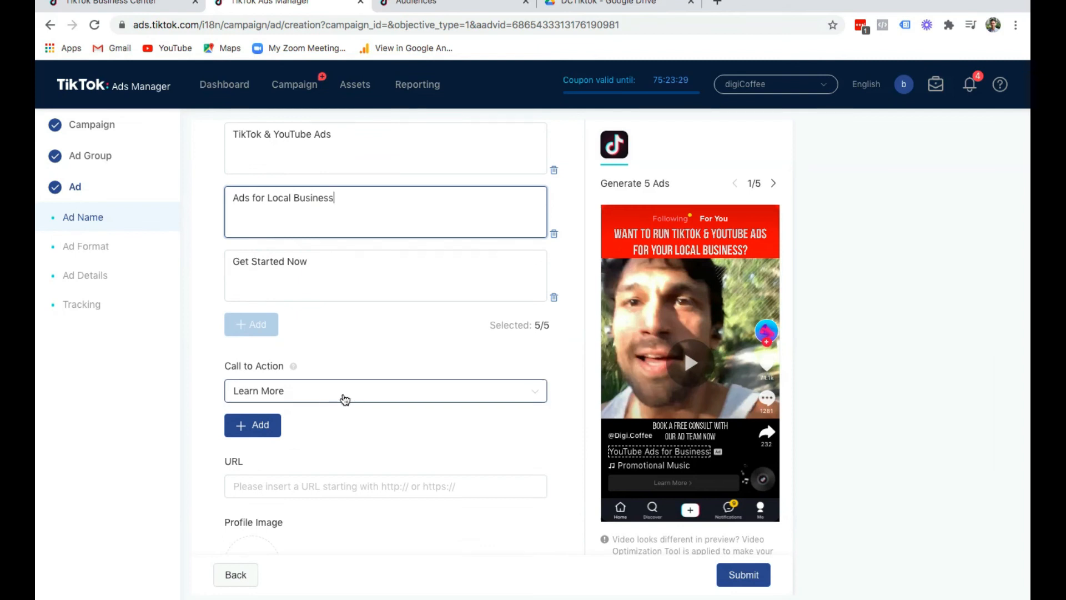
pyautogui.click(344, 399)
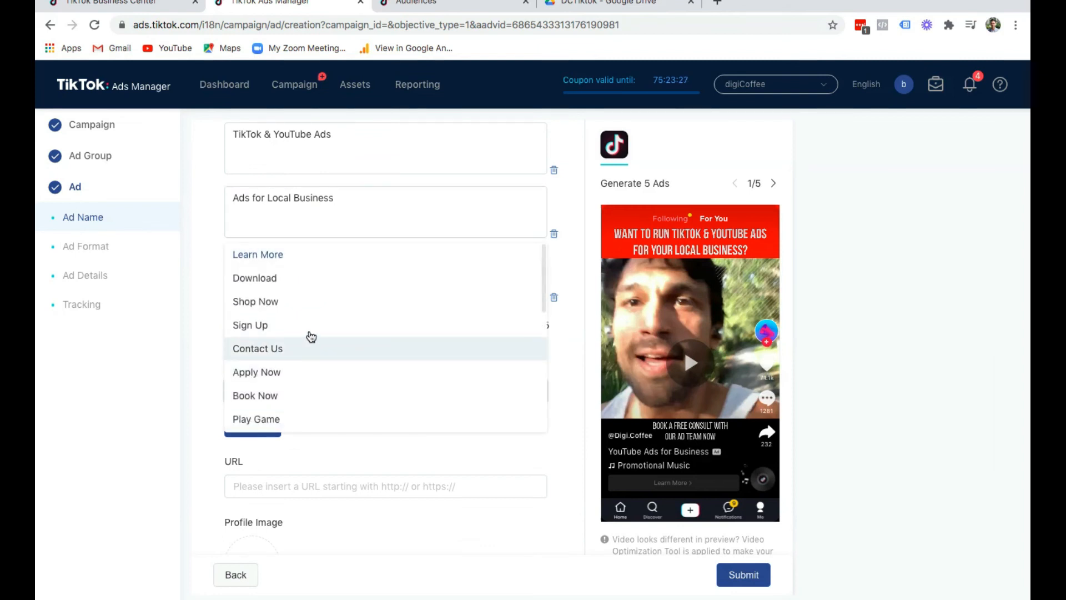
pyautogui.scroll(-1, 318, 337)
pyautogui.scroll(1, 299, 306)
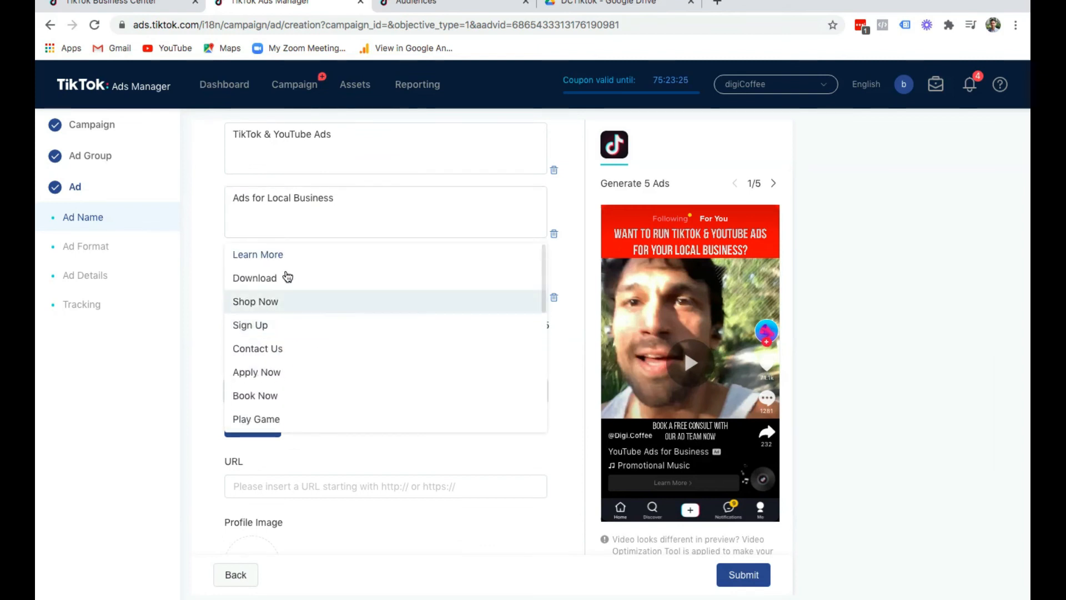
pyautogui.click(204, 312)
# Add Sign Up and Contact Us as the second and third calls to action alongside Learn More
pyautogui.scroll(-1, 387, 466)
pyautogui.scroll(-1, 367, 355)
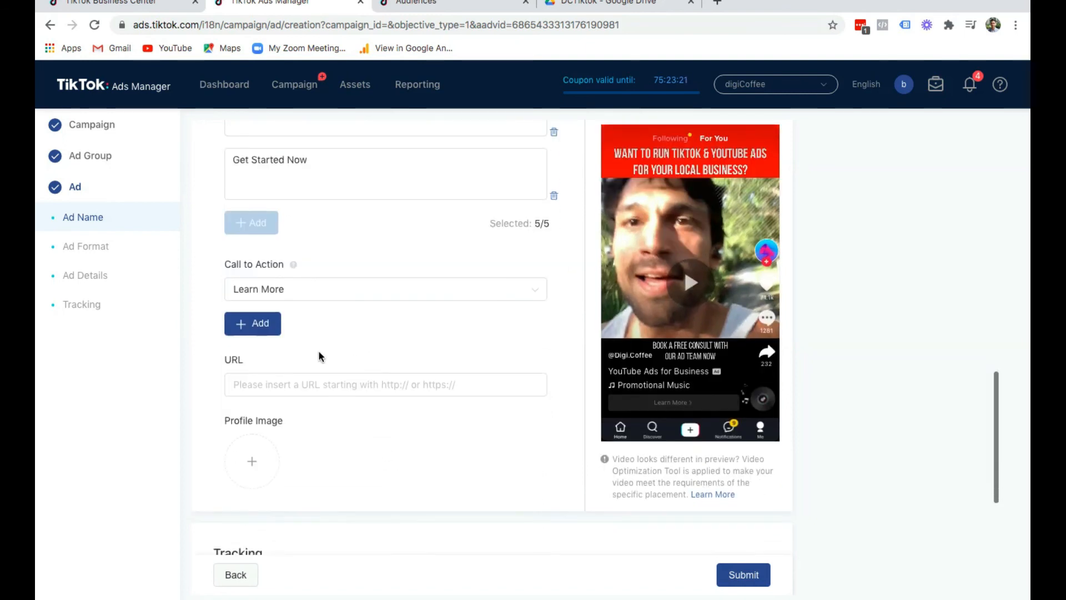
pyautogui.click(260, 324)
pyautogui.click(293, 358)
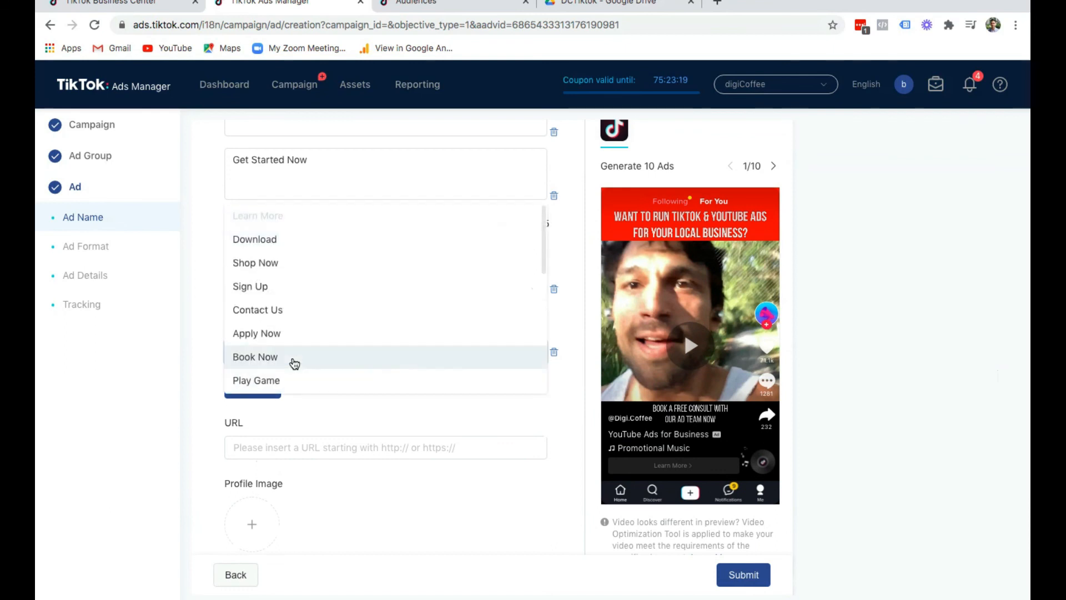
pyautogui.click(289, 278)
pyautogui.click(271, 387)
pyautogui.click(313, 414)
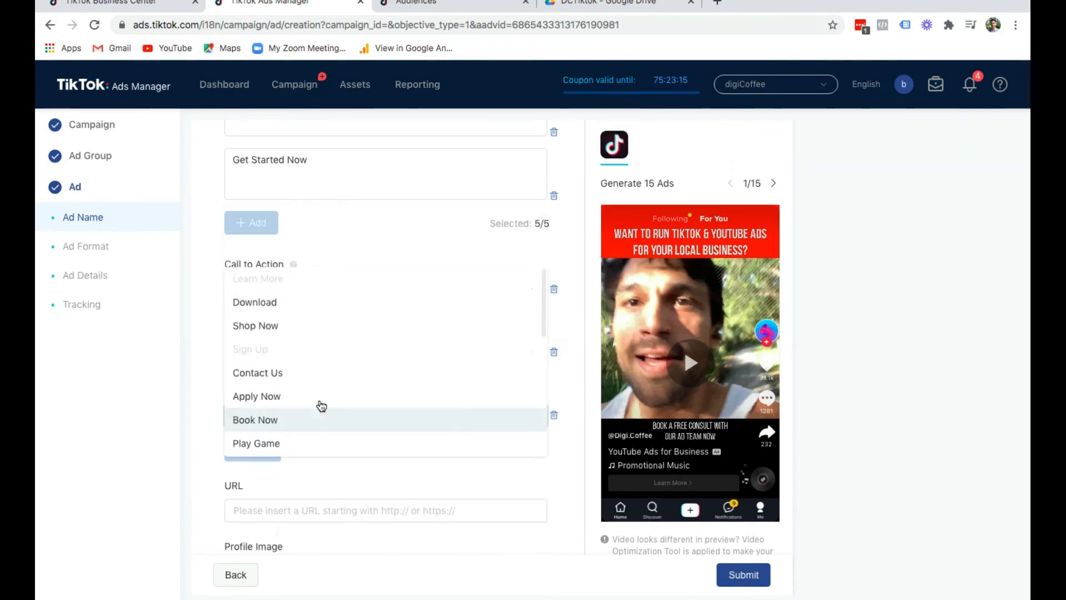
pyautogui.click(311, 376)
pyautogui.scroll(-1, 311, 476)
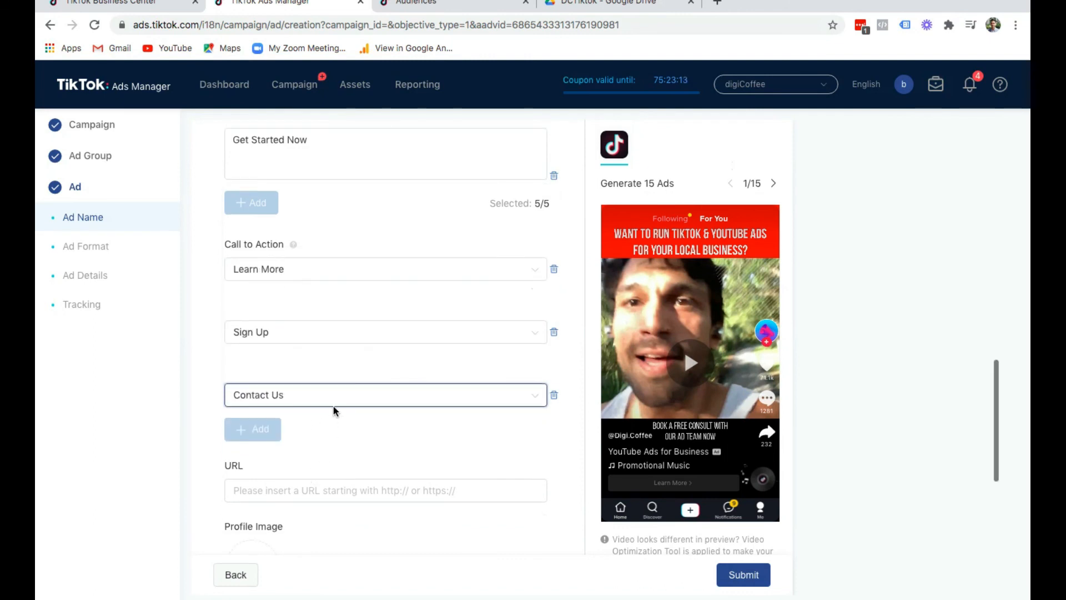
pyautogui.scroll(-4, 382, 465)
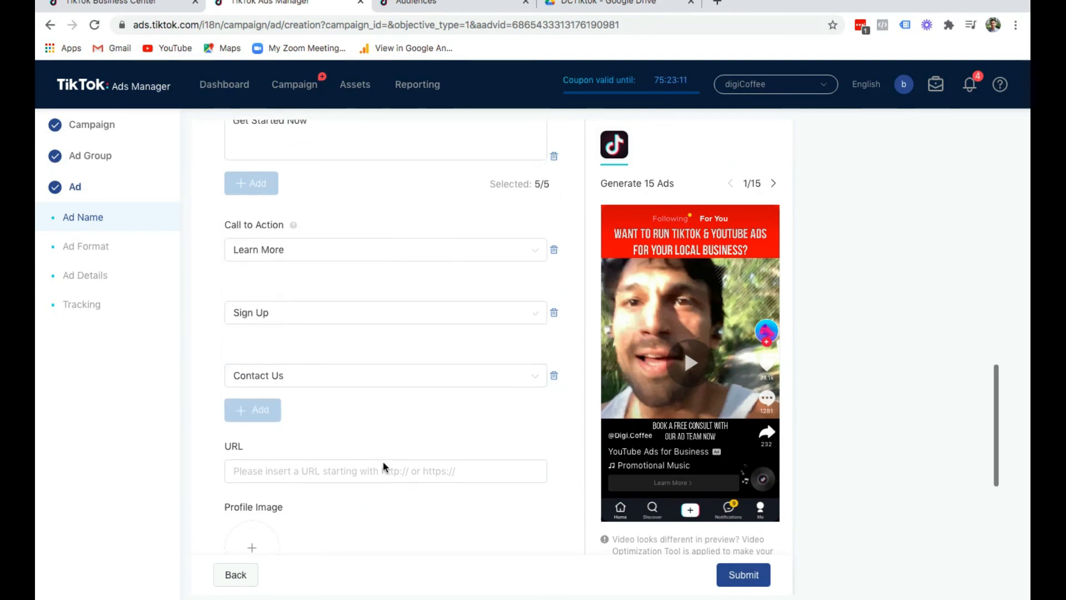
pyautogui.click(717, 4)
pyautogui.write('digico')
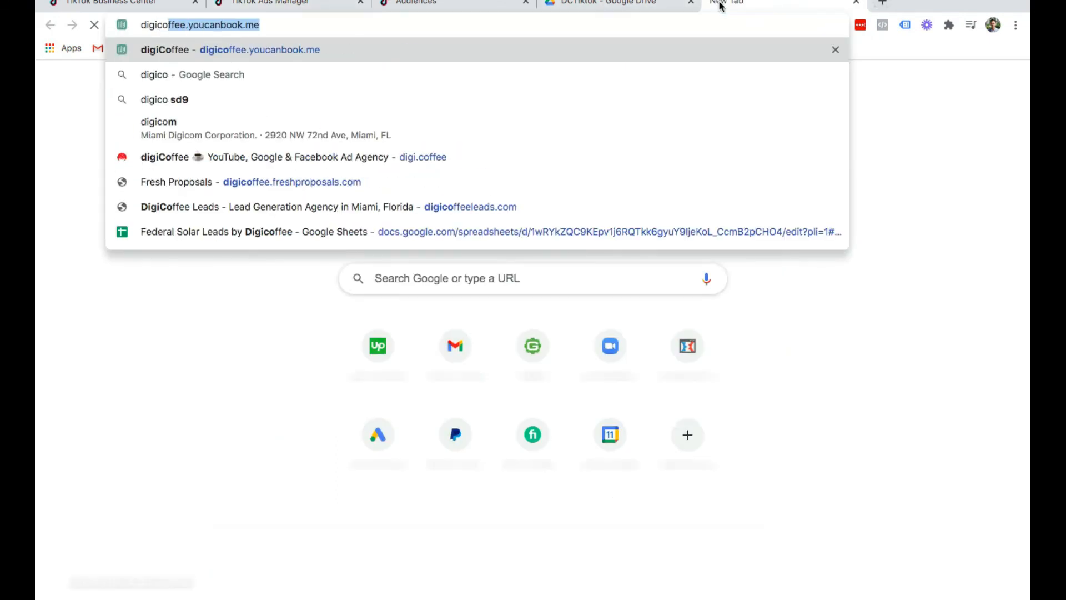
pyautogui.press('BackSpace')
pyautogui.press('BackSpace')
pyautogui.write('.cof')
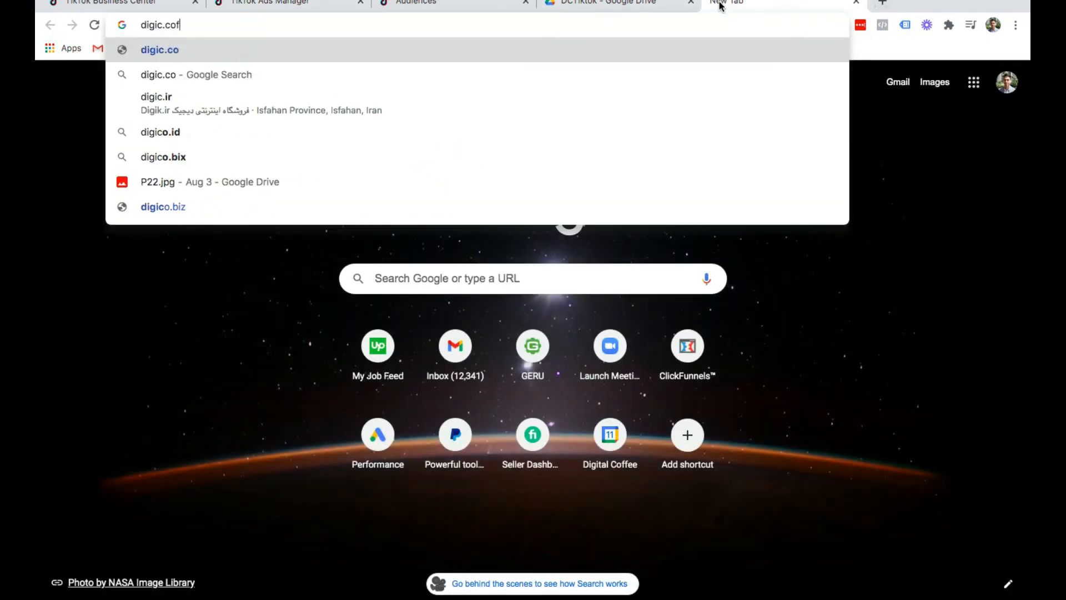
pyautogui.write('fee/you')
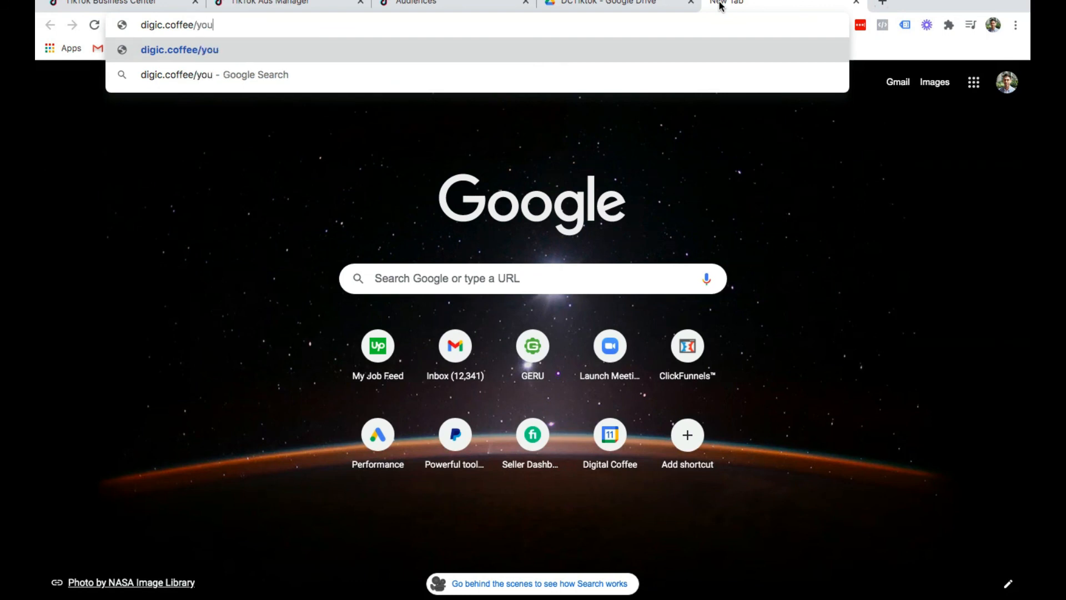
pyautogui.write('tube-ads/')
pyautogui.press('Return')
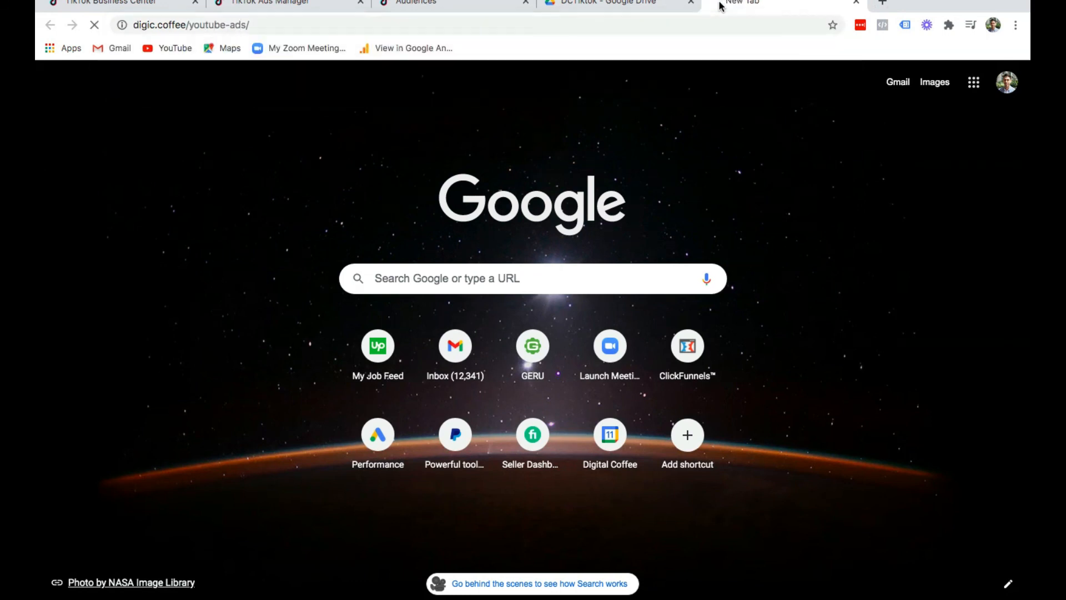
pyautogui.click(499, 27)
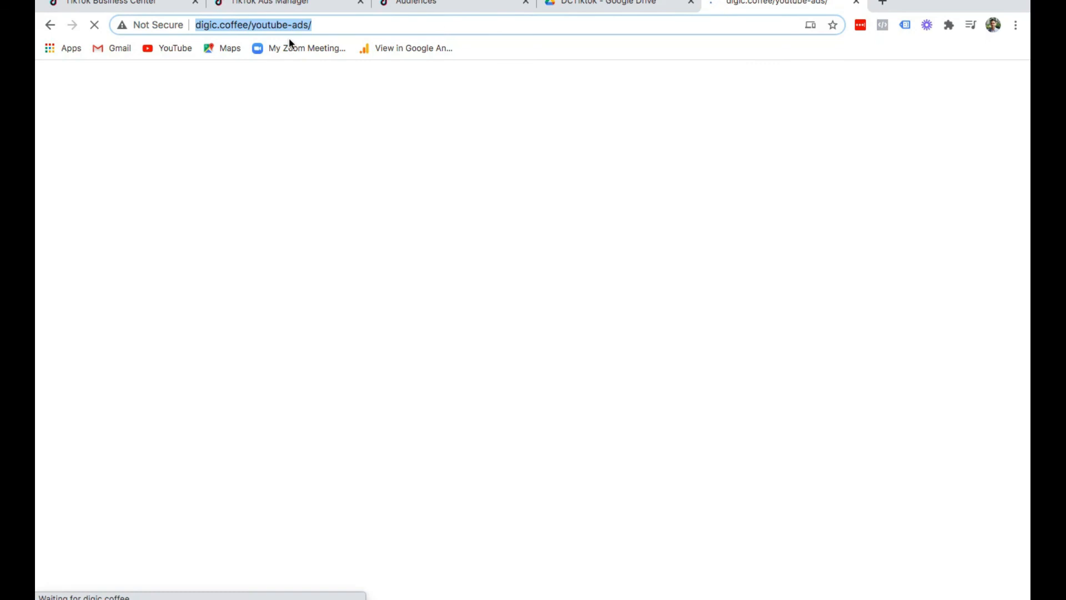
pyautogui.click(859, 2)
# Open digi.coffee in a new browser tab and place that tab right after the TikTok Ads Manager one
pyautogui.press('super+t')
pyautogui.write('digi.coffee')
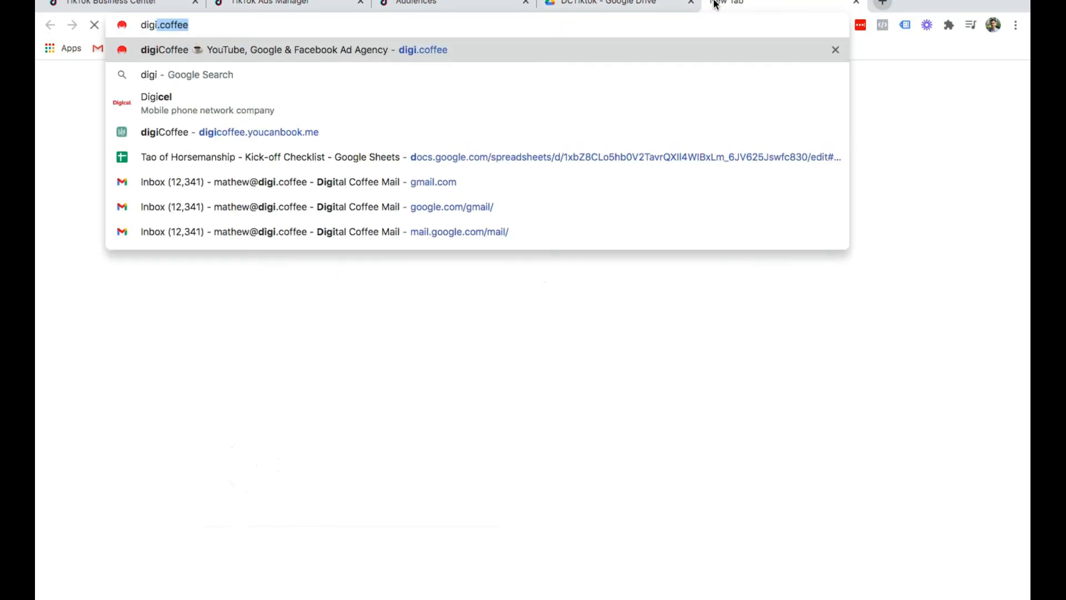
pyautogui.press('Return')
pyautogui.moveTo(744, 5); pyautogui.dragTo(438, 12)
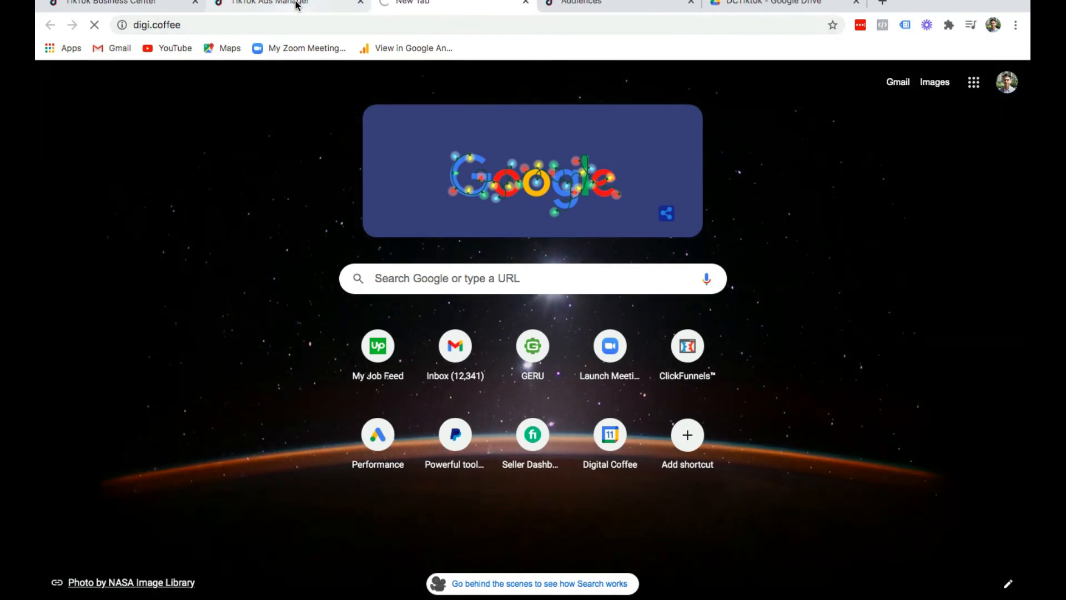
# Enter digi.coffee/youtube-ads/ as the ad's destination URL in TikTok Ads Manager
pyautogui.click(295, 4)
pyautogui.click(322, 389)
pyautogui.write('digi.coffee/youtube-ads/')
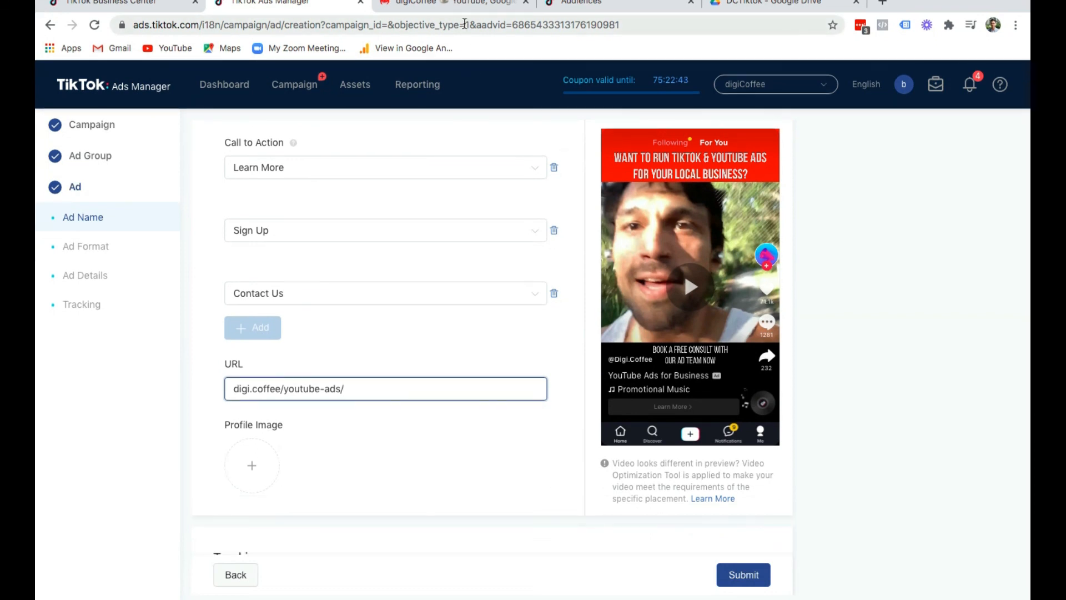
# Open the Youtube Ads managed service page on the digiCoffee website and copy its full web address
pyautogui.click(459, 3)
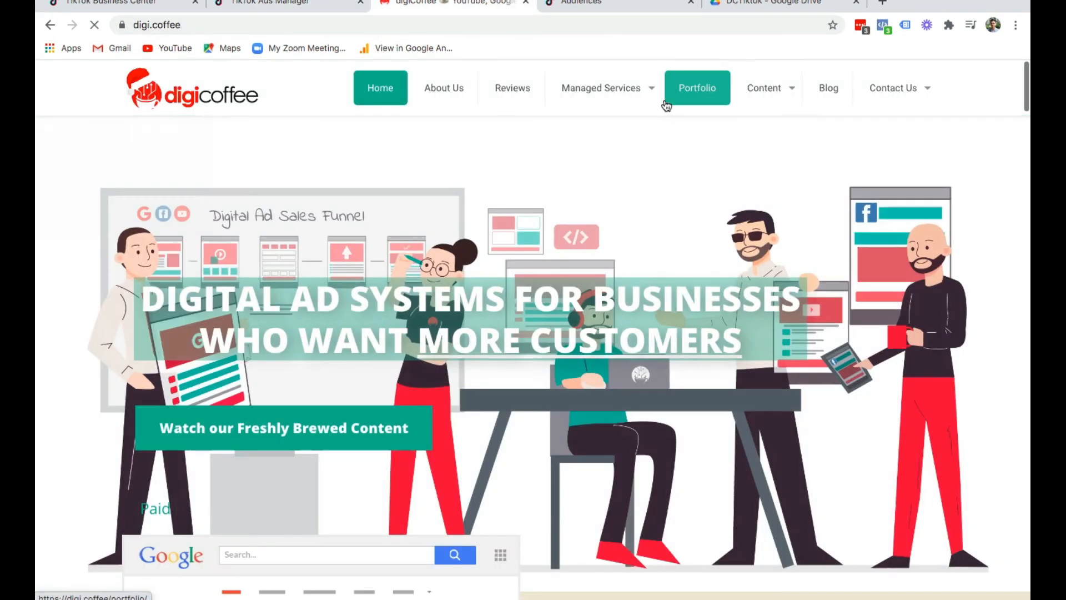
pyautogui.moveTo(655, 88)
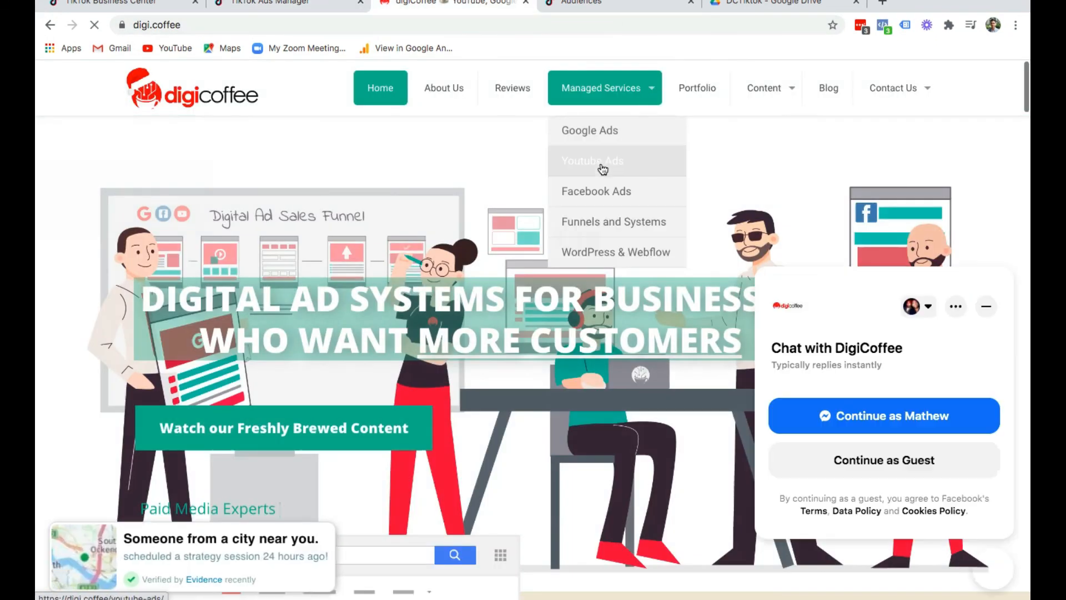
pyautogui.click(273, 27)
pyautogui.hotkey('ctrl', 'c')
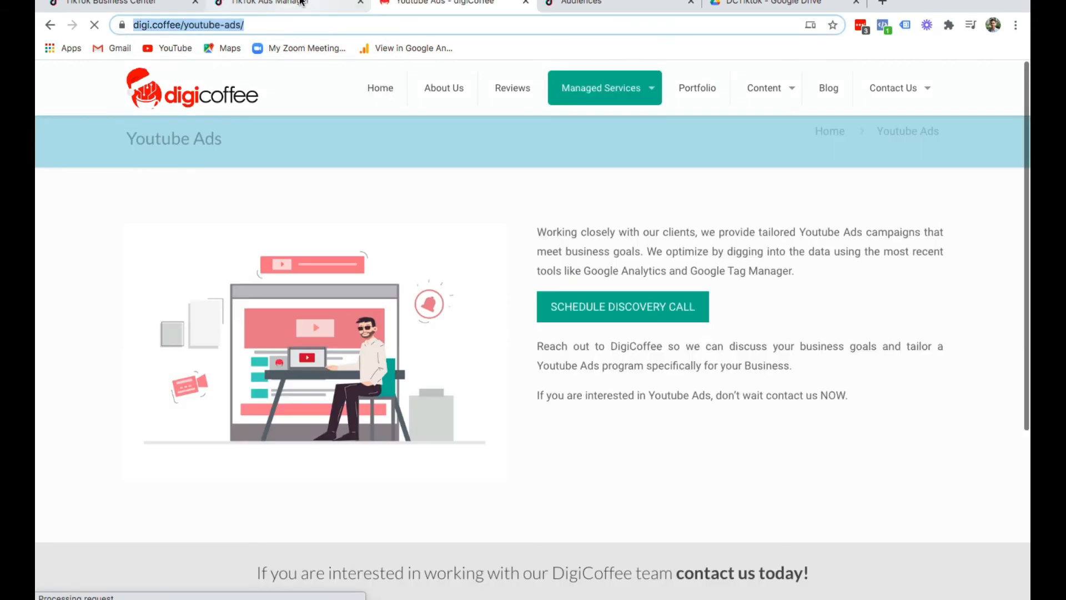
pyautogui.click(301, 2)
pyautogui.tripleClick(346, 389)
pyautogui.hotkey('ctrl', 'v')
pyautogui.click(469, 347)
# Upload the red cup logo digitalcoffee...n - Copy.png as the ad's profile image, accepting the suggested square crop
pyautogui.scroll(-2, 468, 347)
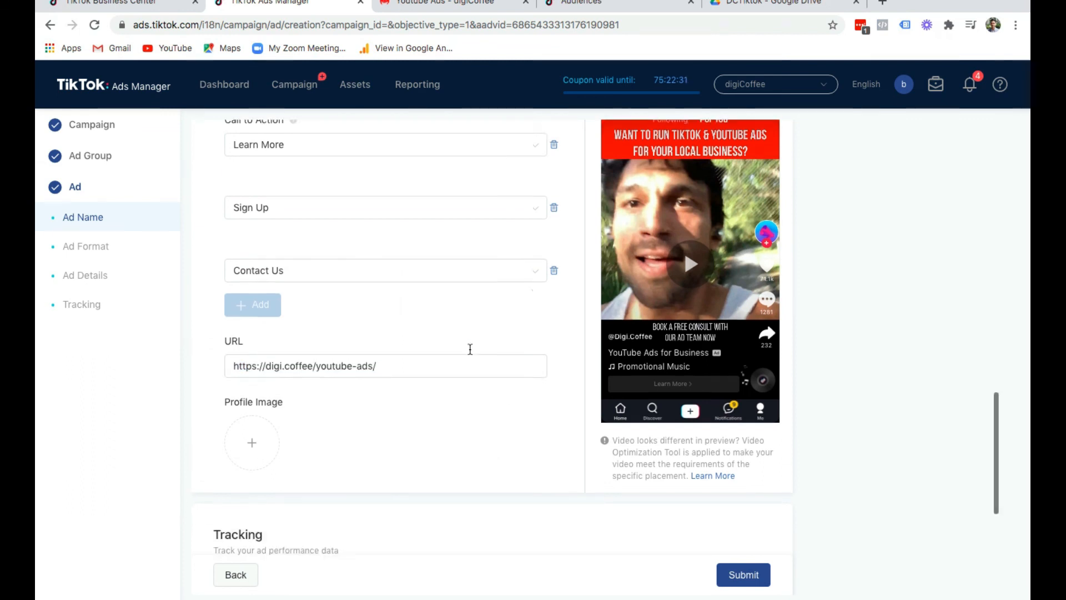
pyautogui.click(252, 420)
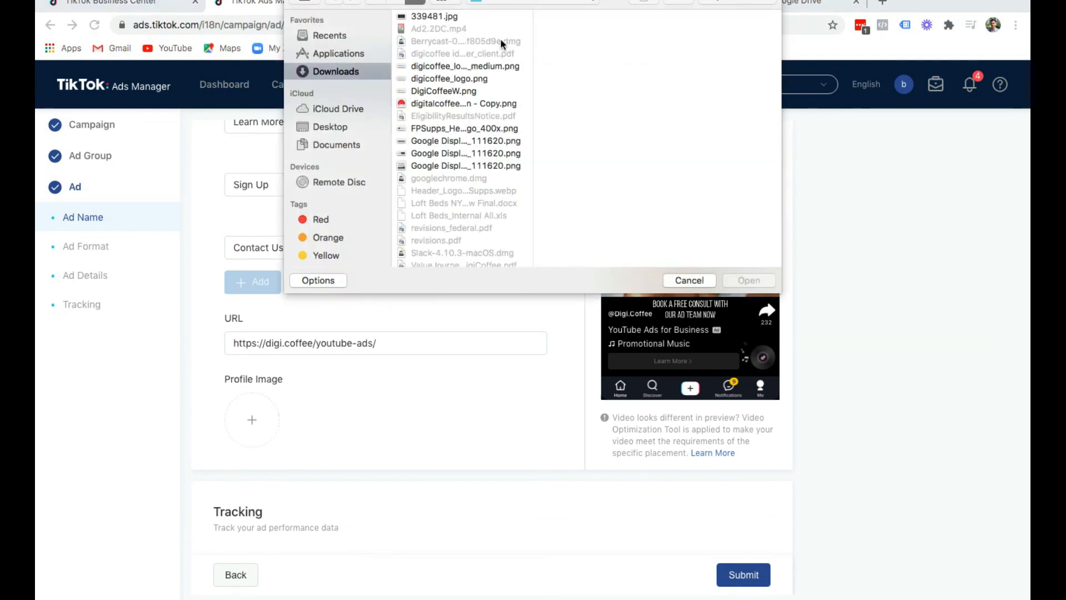
pyautogui.click(459, 104)
pyautogui.click(750, 282)
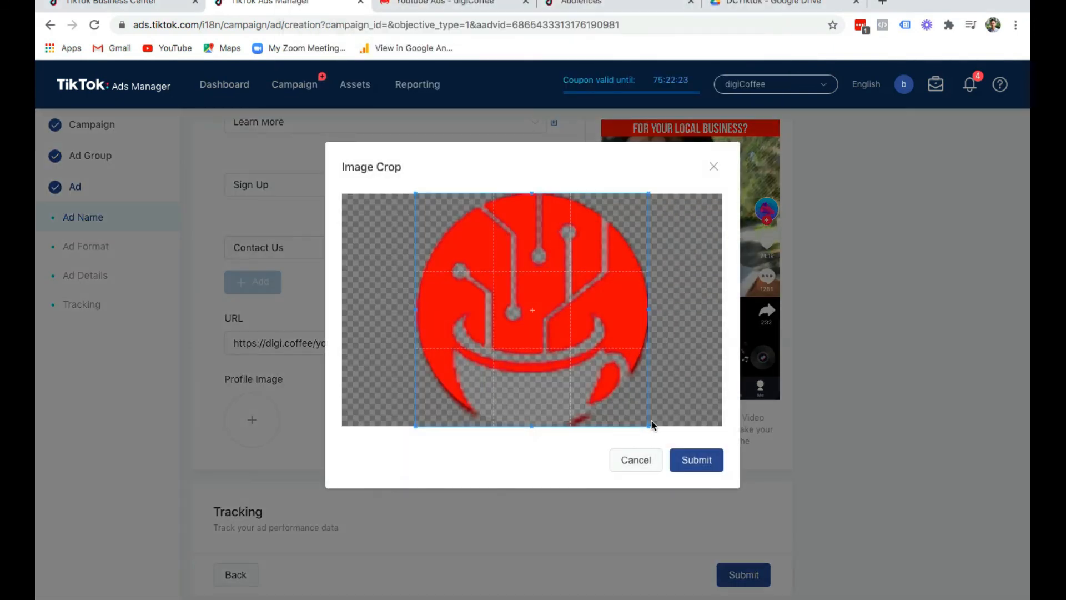
pyautogui.click(705, 457)
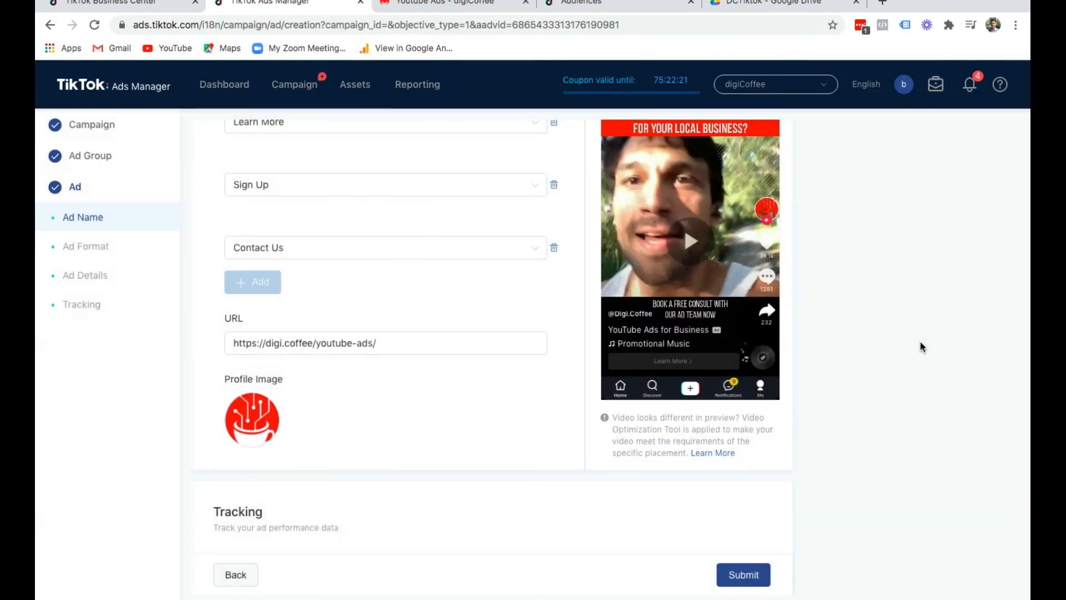
# Check the ad preview together with the calls to action, destination URL, profile image and tracking settings
pyautogui.scroll(3, 696, 323)
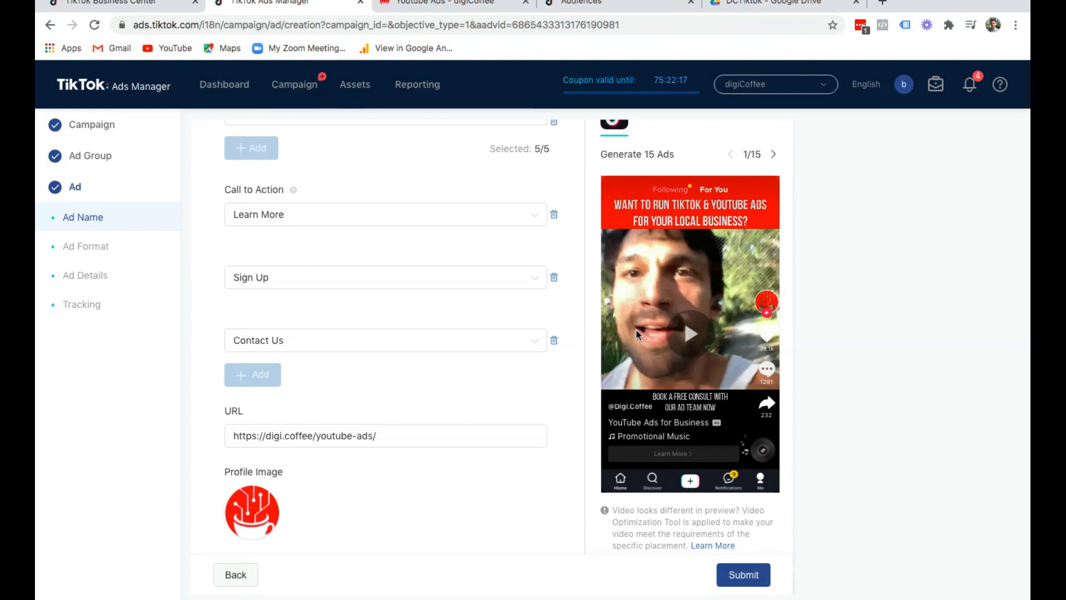
pyautogui.scroll(-1, 636, 333)
pyautogui.scroll(-1, 682, 345)
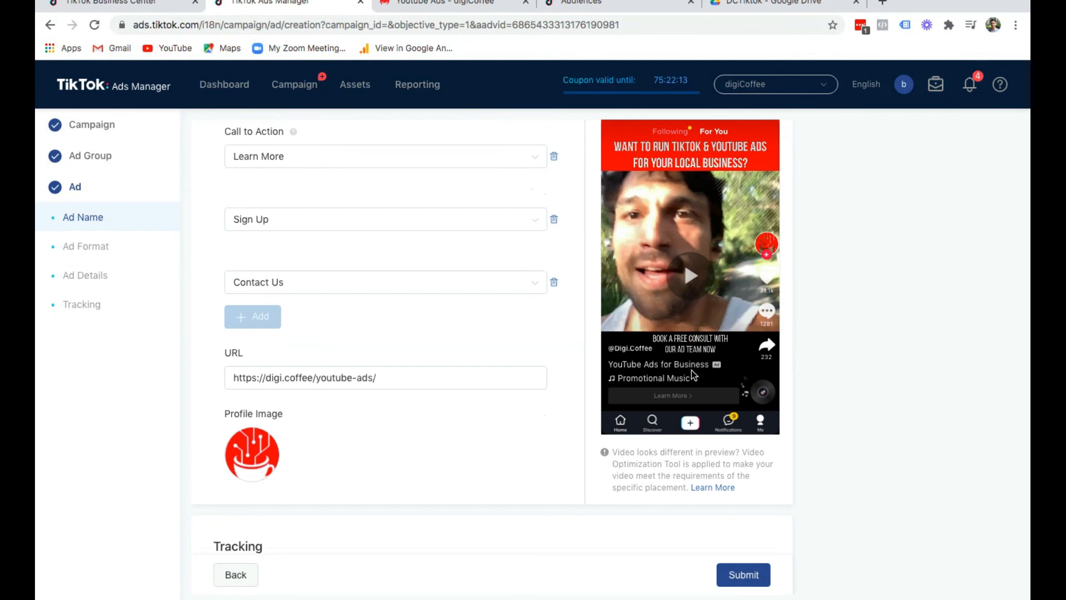
pyautogui.scroll(1, 470, 339)
pyautogui.scroll(-1, 400, 372)
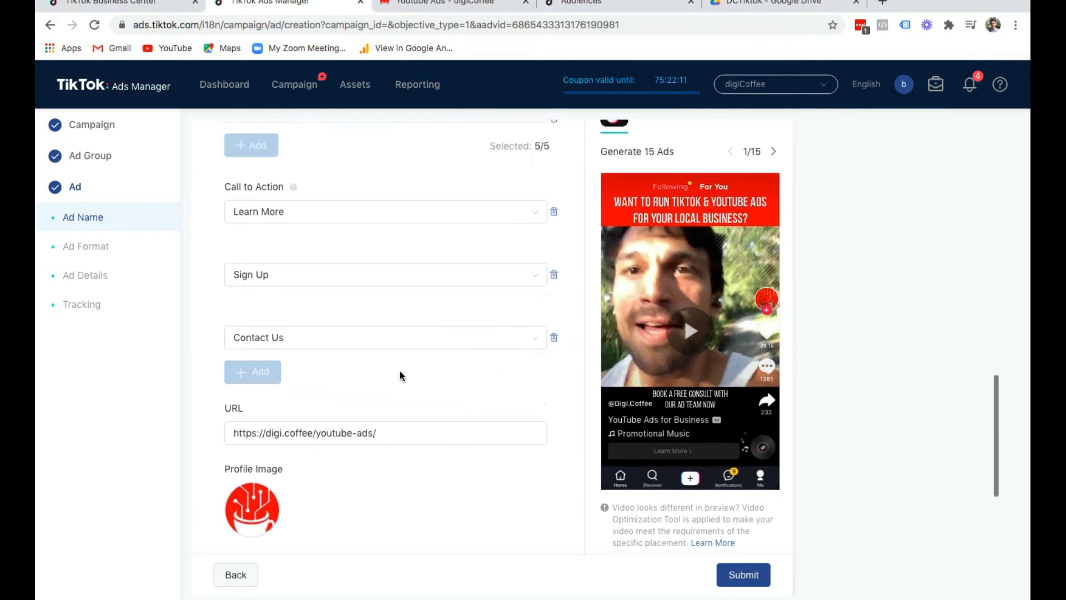
pyautogui.scroll(3, 400, 371)
pyautogui.scroll(-5, 400, 372)
pyautogui.scroll(-5, 398, 368)
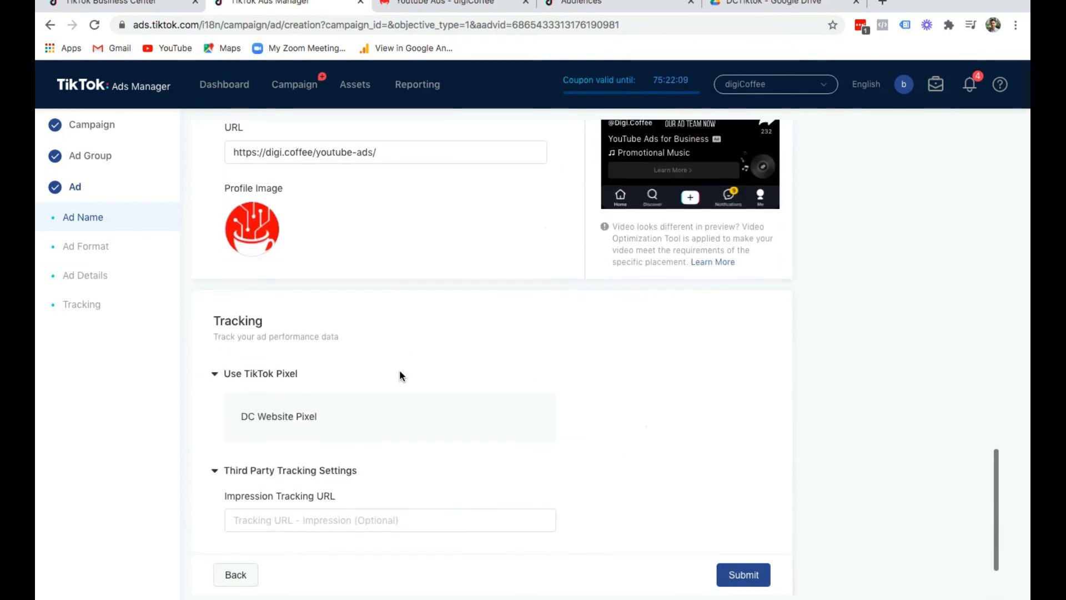
# Page through the previews of all generated ad variations up to the last one
pyautogui.scroll(20, 478, 341)
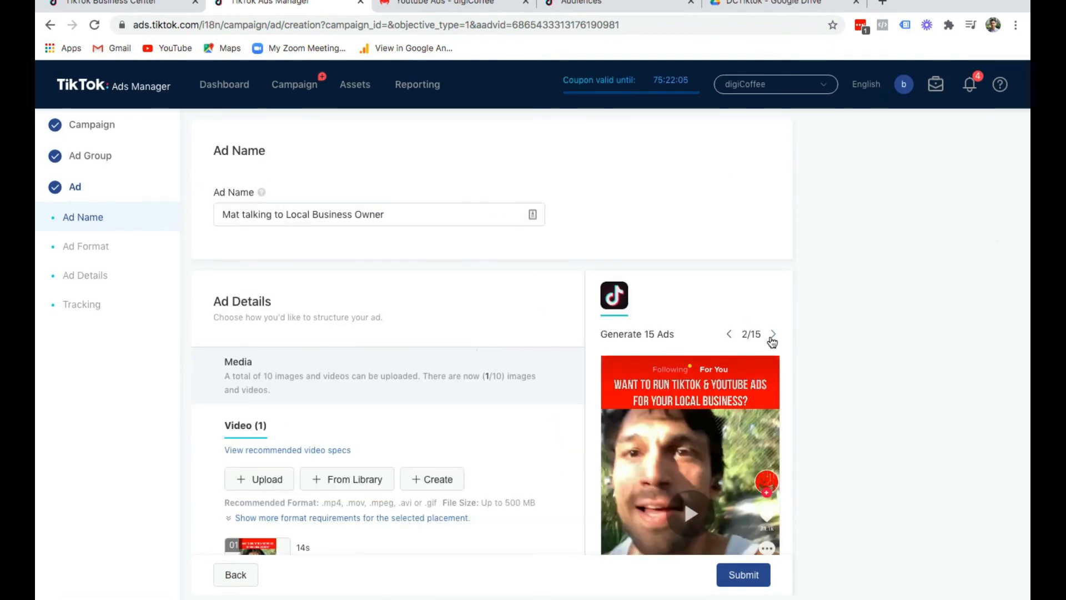
pyautogui.scroll(-2, 799, 347)
pyautogui.click(775, 248)
pyautogui.click(774, 248)
pyautogui.click(774, 248)
pyautogui.click(774, 249)
pyautogui.click(774, 248)
pyautogui.click(774, 248)
pyautogui.click(774, 248)
pyautogui.click(774, 248)
pyautogui.click(774, 248)
pyautogui.click(773, 248)
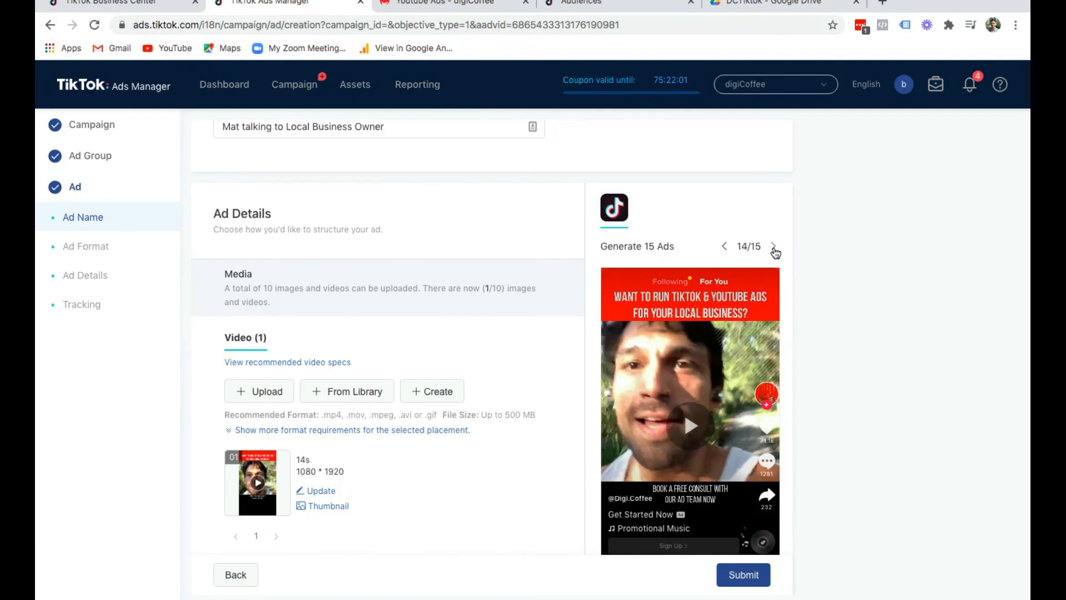
pyautogui.scroll(-3, 780, 319)
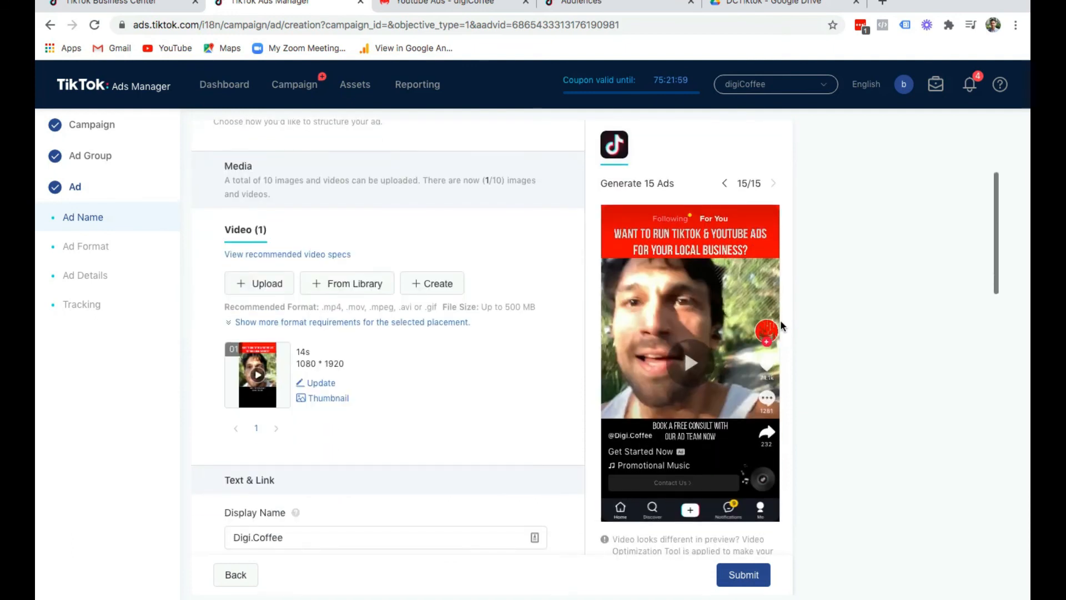
# Give the ad's texts, calls to action and tracking a final check and submit the ad to create the campaign
pyautogui.scroll(-8, 511, 378)
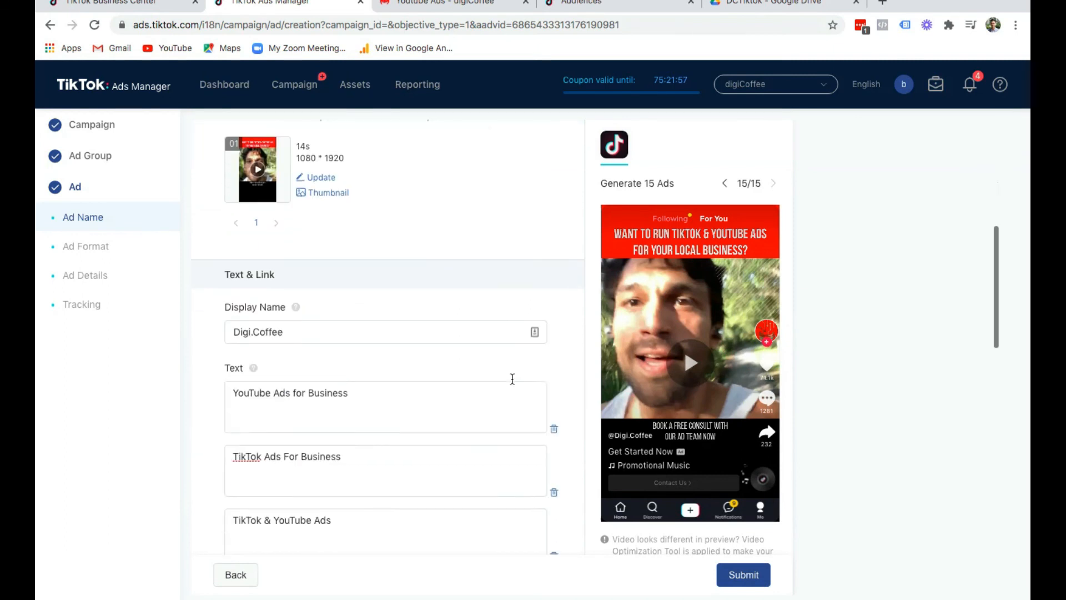
pyautogui.scroll(-8, 525, 482)
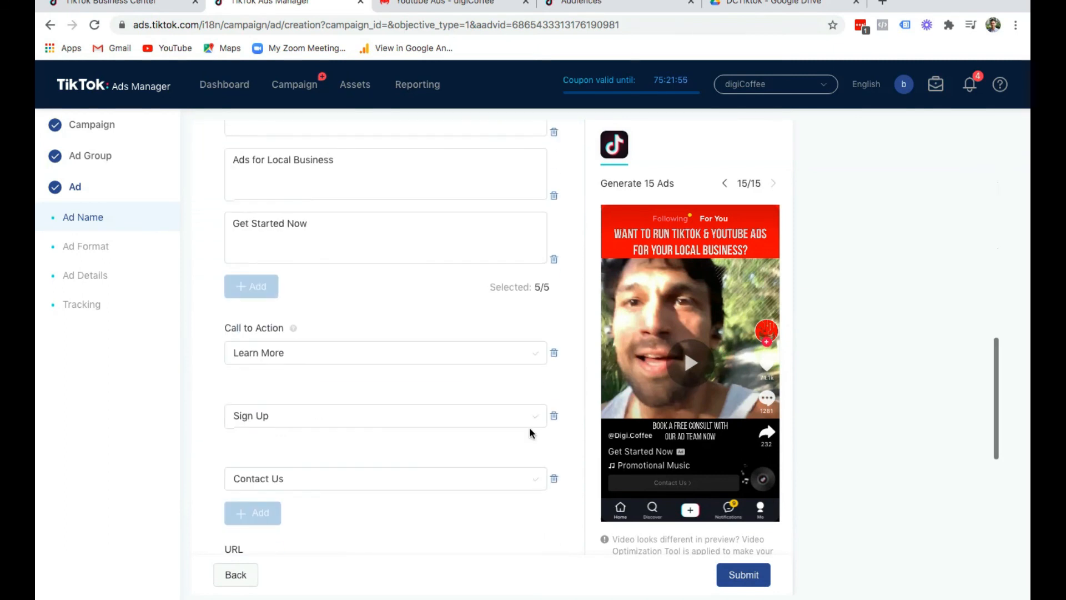
pyautogui.scroll(-4, 575, 447)
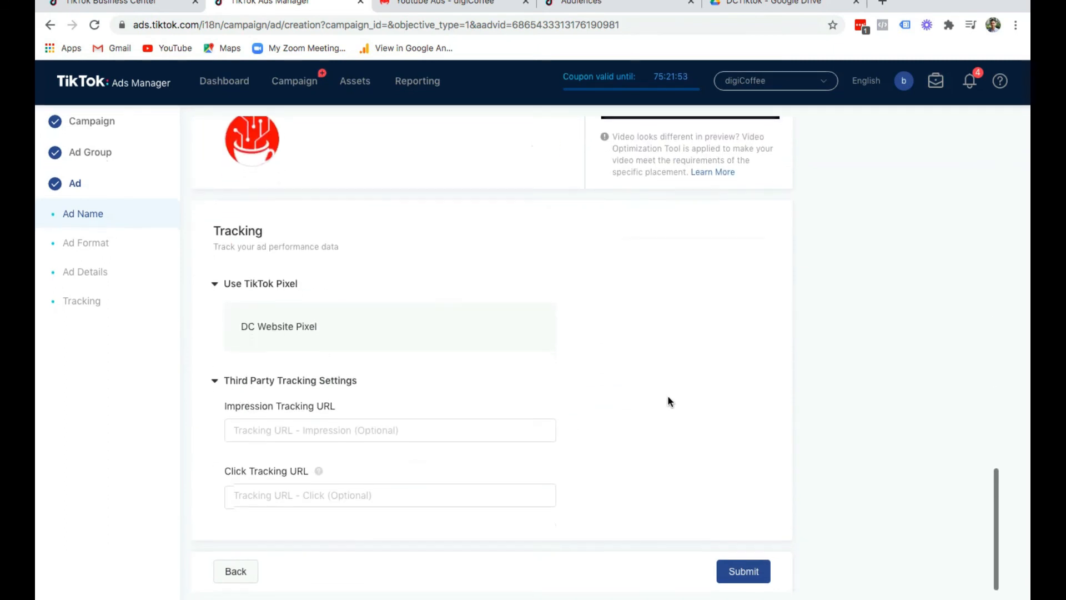
pyautogui.scroll(20, 667, 398)
pyautogui.scroll(-2, 563, 441)
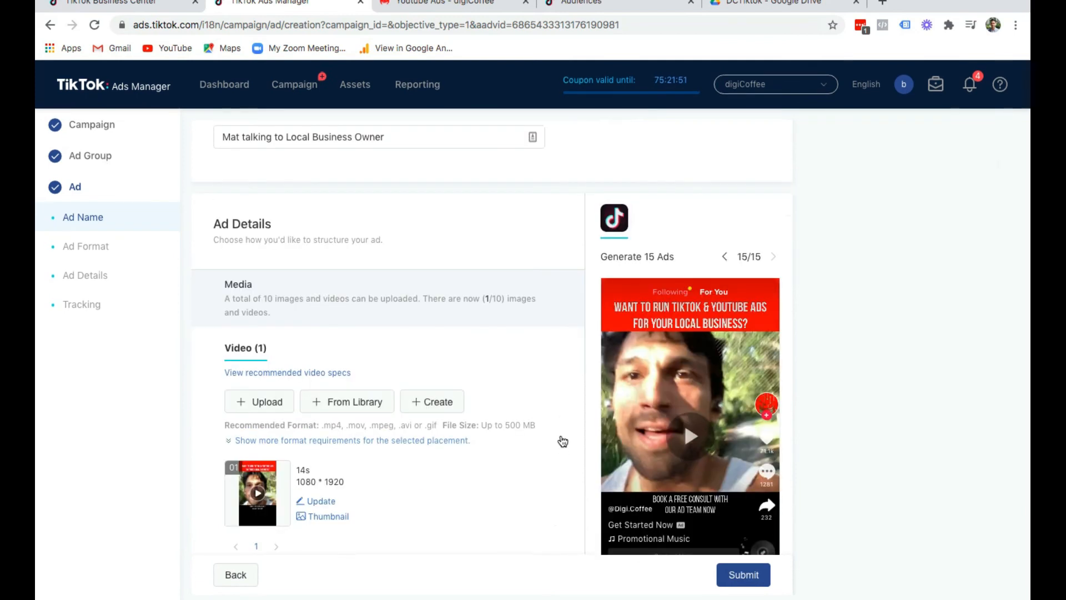
pyautogui.scroll(-6, 563, 441)
pyautogui.click(756, 572)
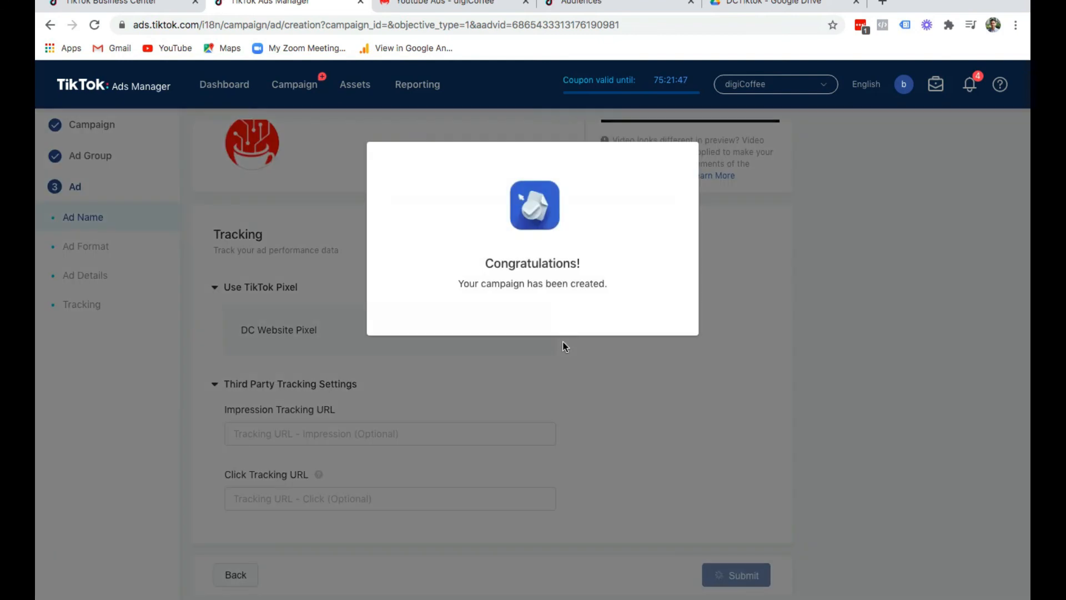
pyautogui.moveTo(472, 597)
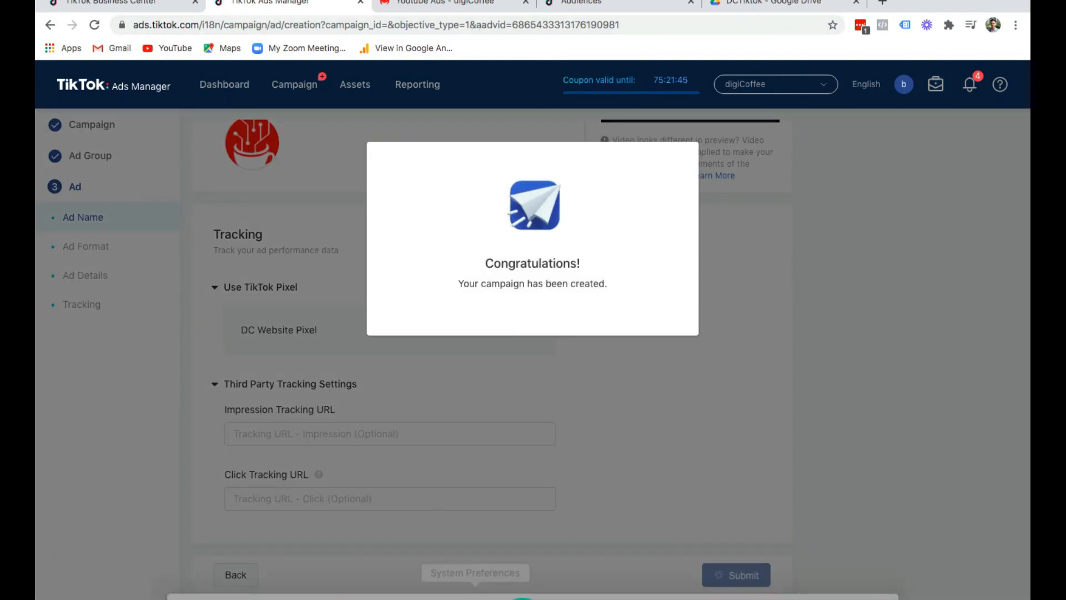
pyautogui.click(522, 581)
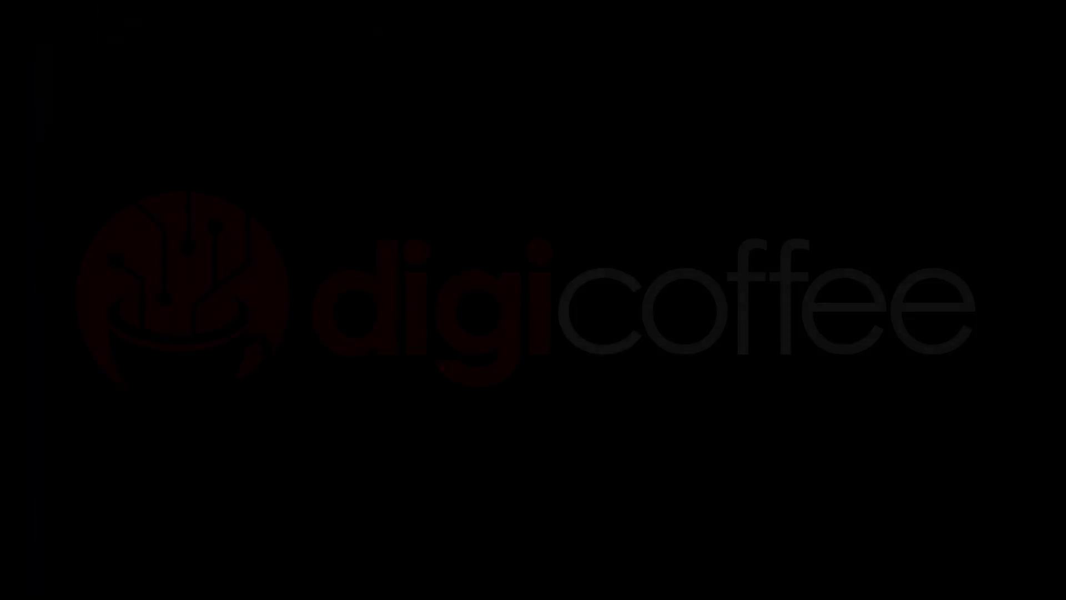